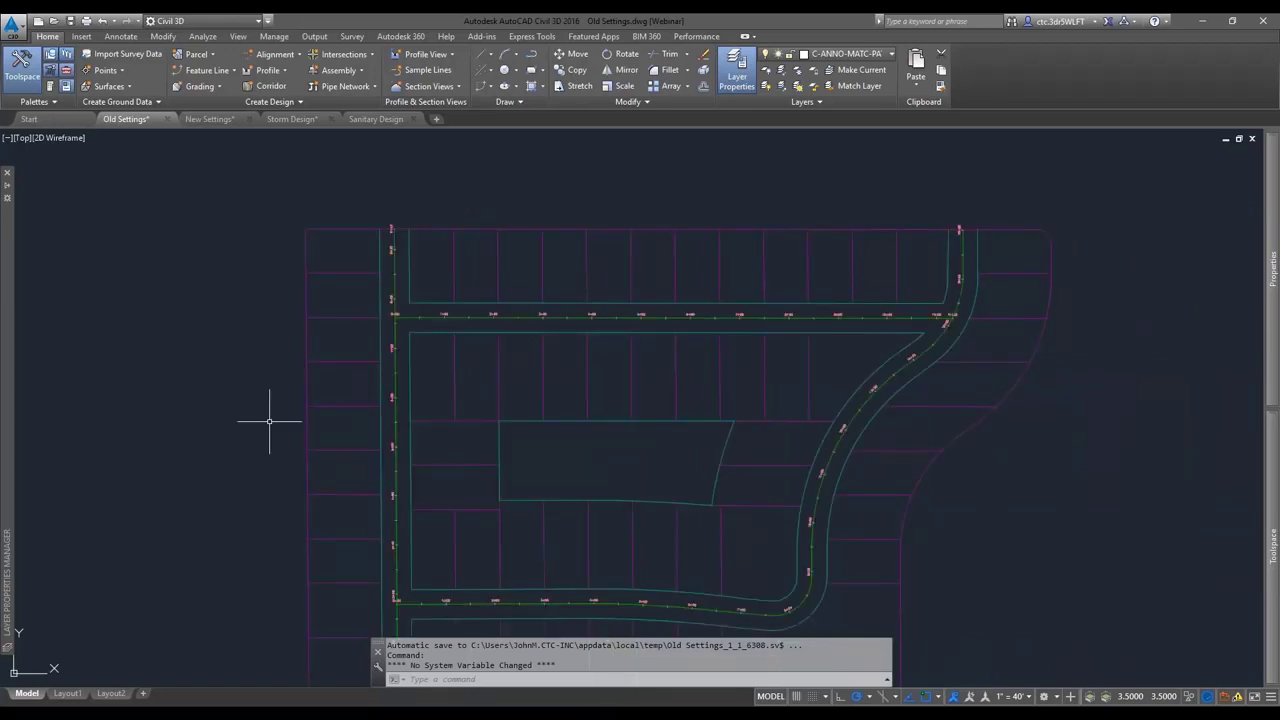
Open the Old Settings drawing settings and review the Units and Zone and Object Layers tabs
left_click(12, 22)
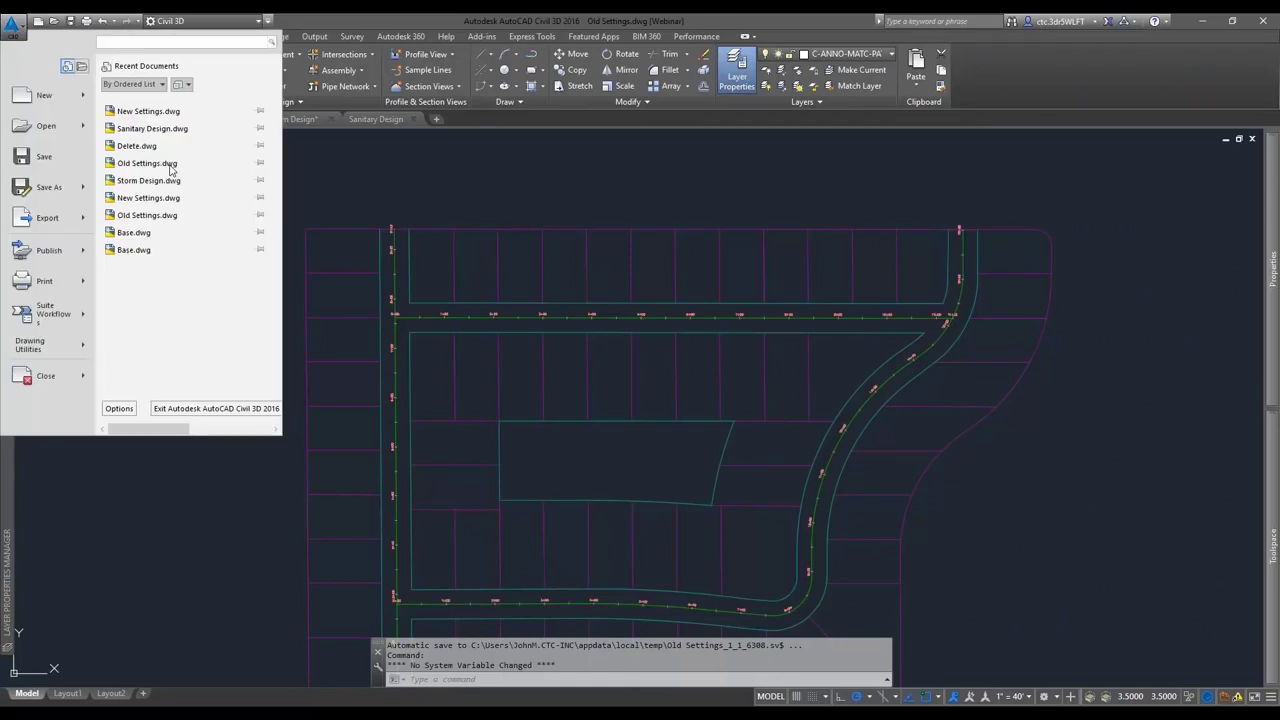
left_click(30, 345)
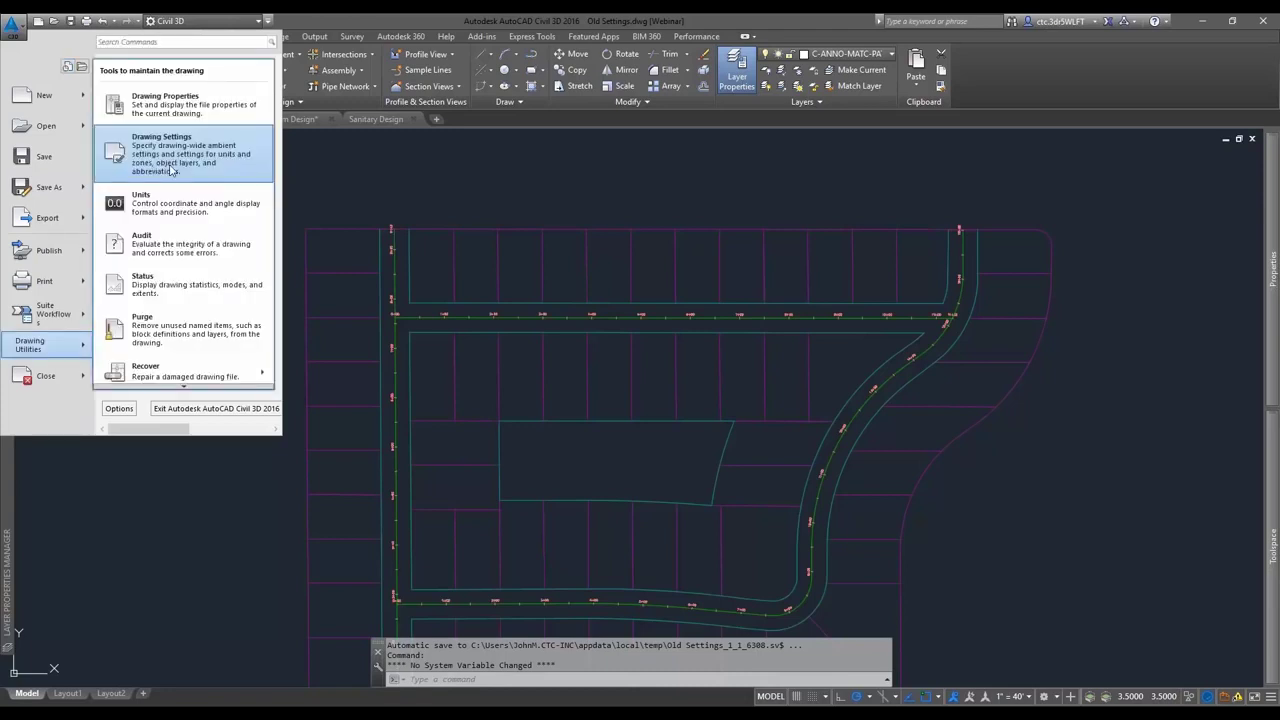
left_click(171, 171)
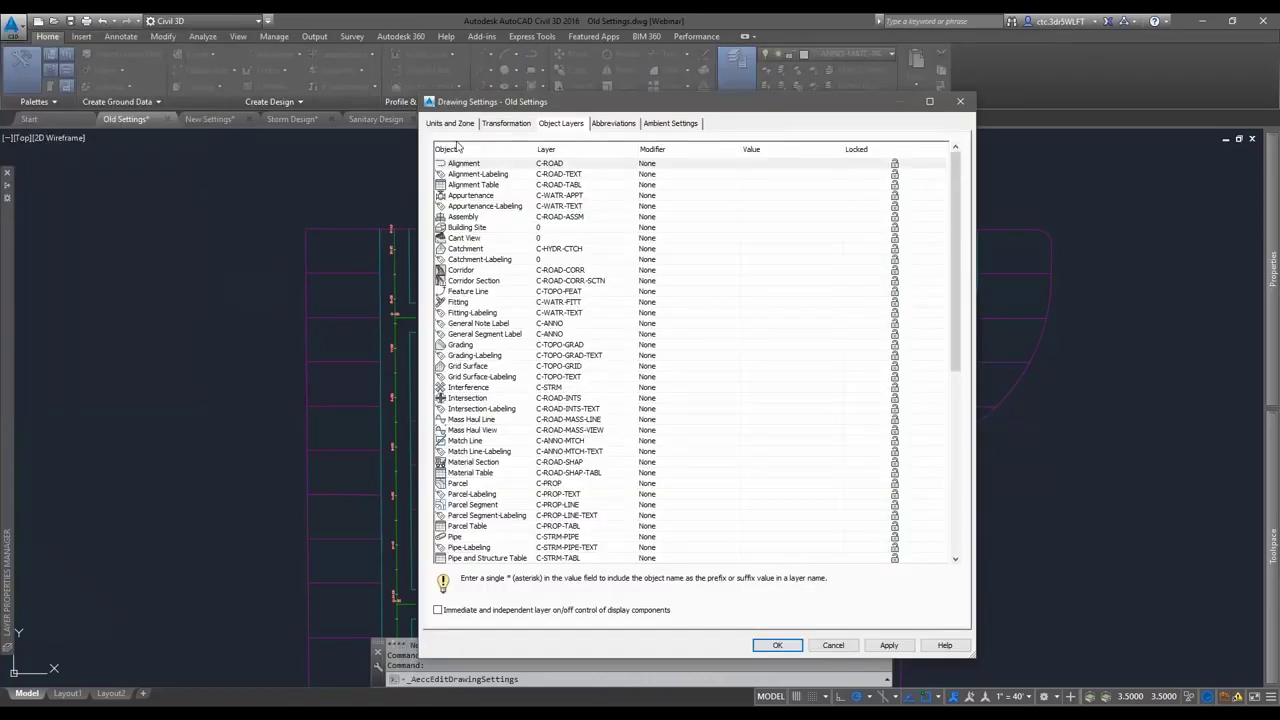
left_click(452, 124)
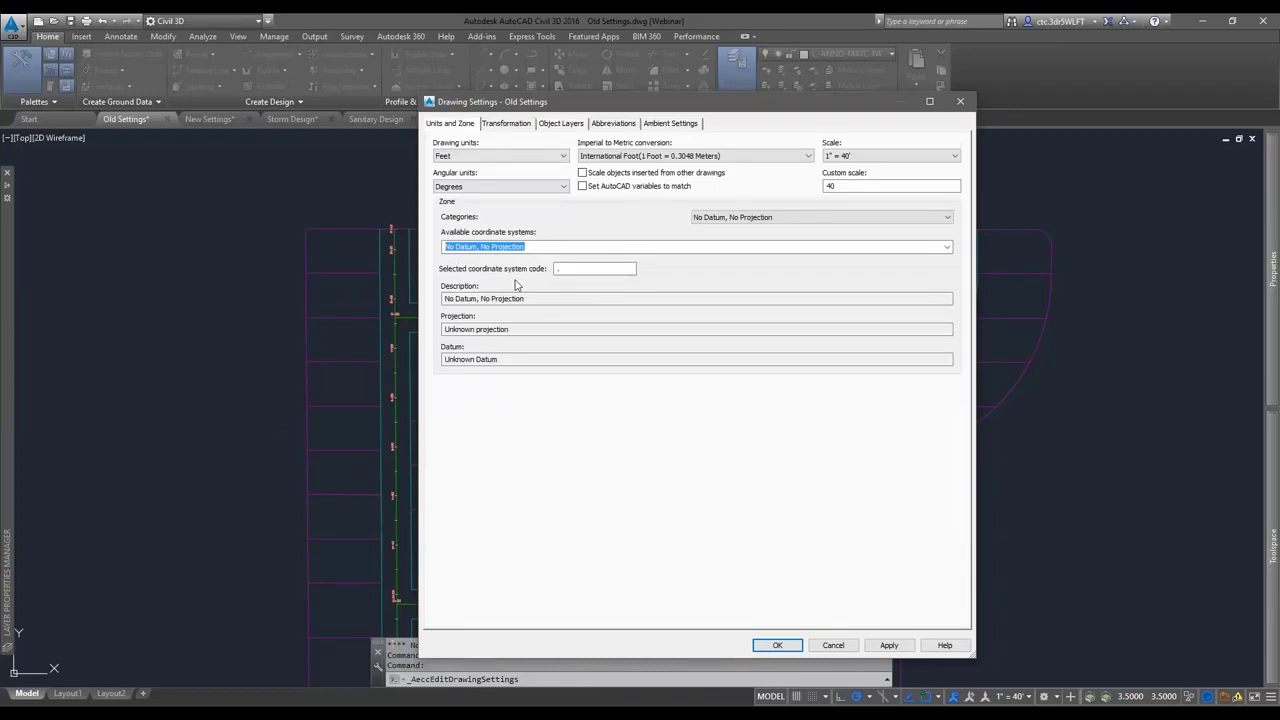
left_click(563, 124)
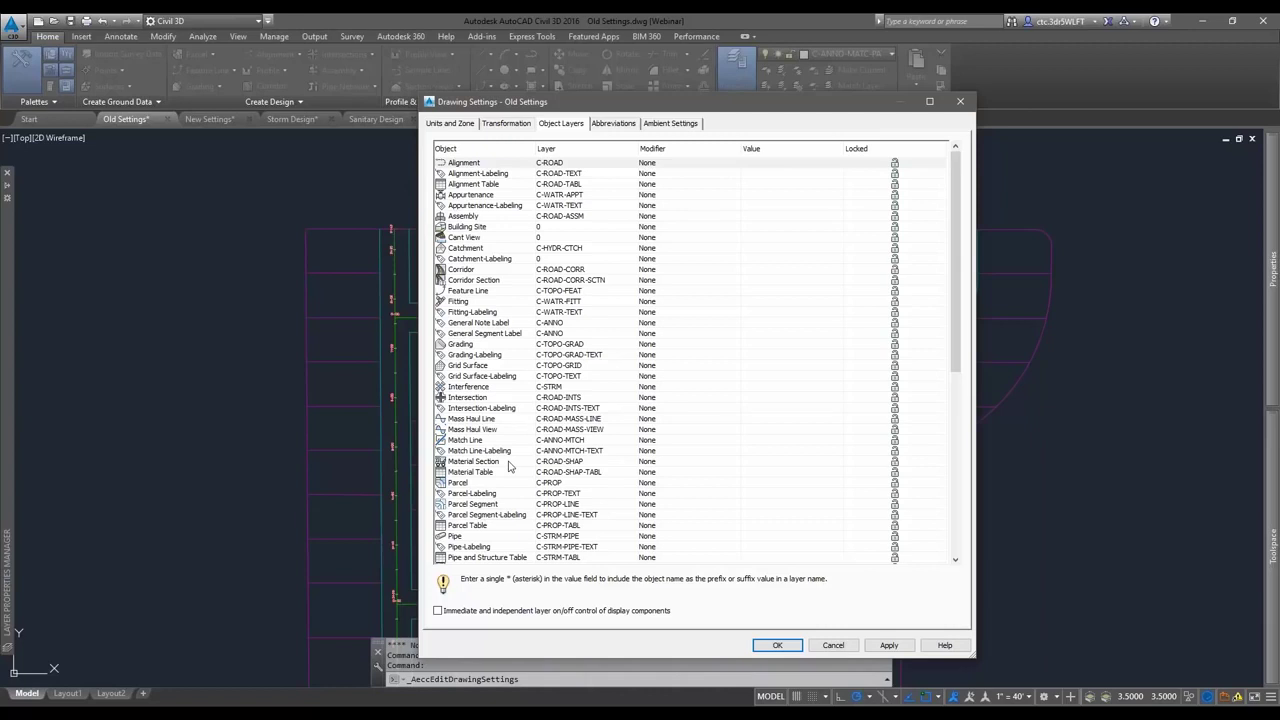
scroll(512, 470, "down", 2)
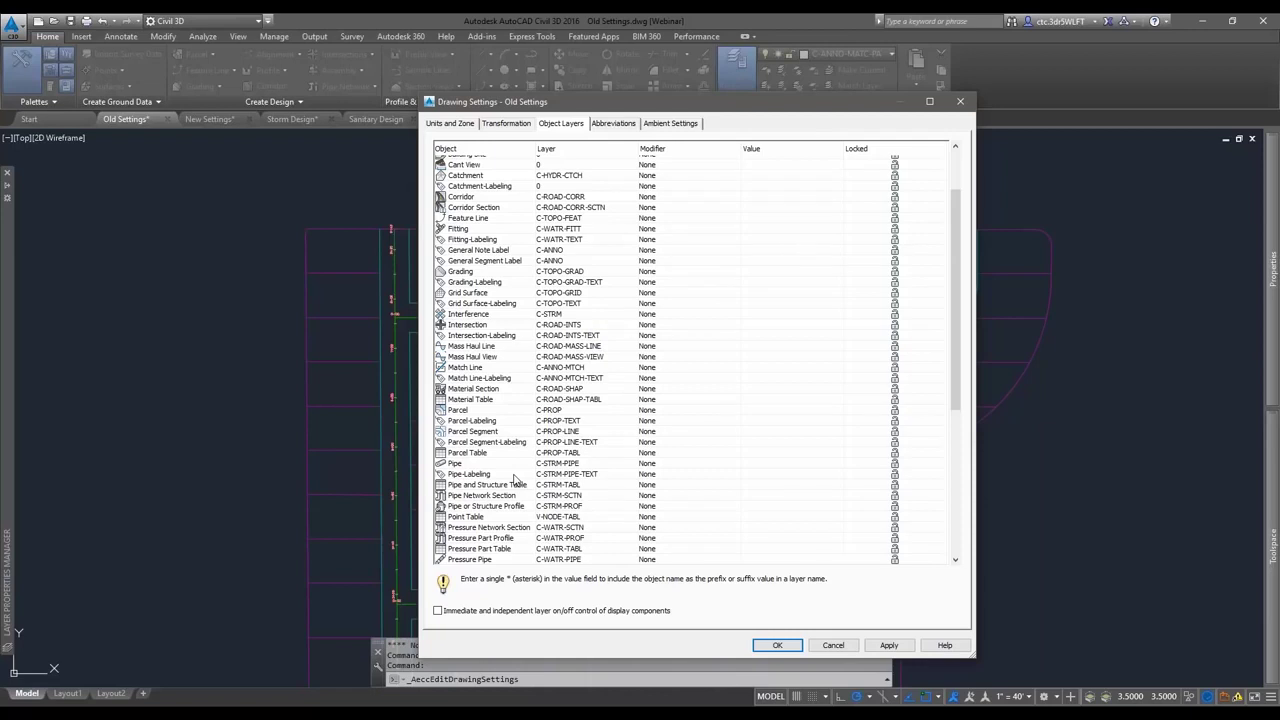
left_click(505, 464)
scroll(491, 521, "down", 5)
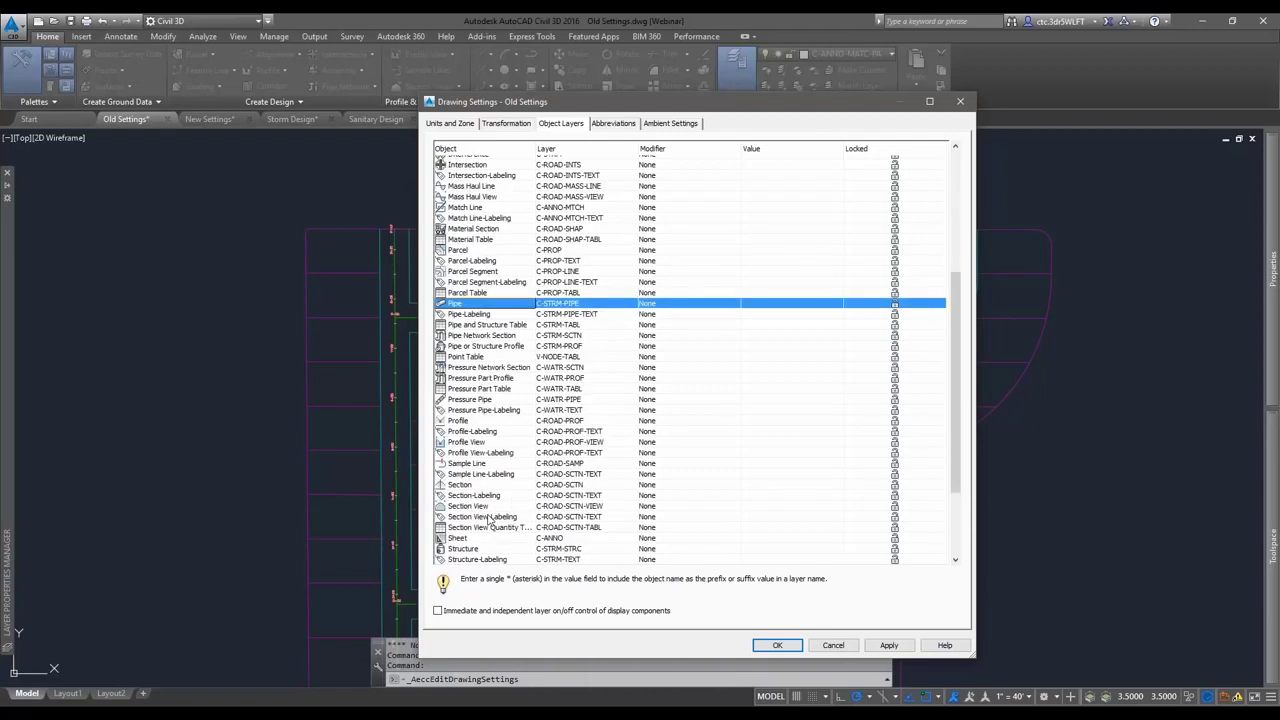
scroll(491, 521, "down", 1)
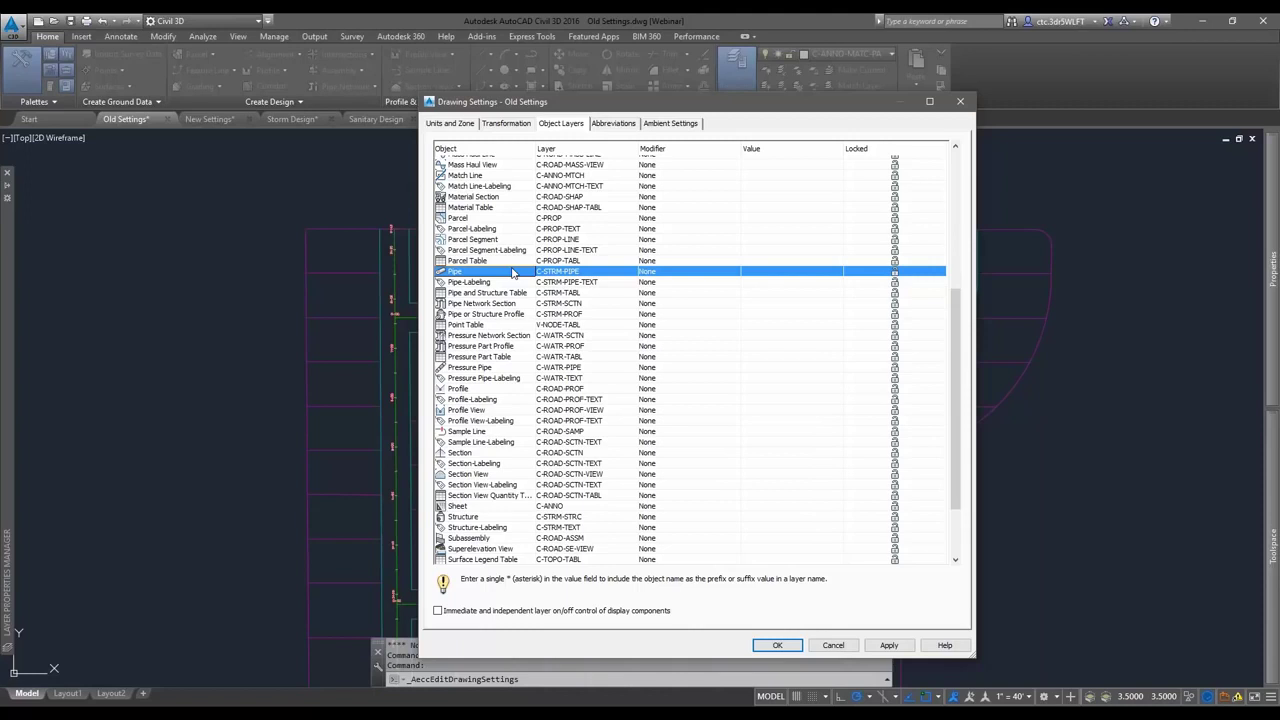
type("st")
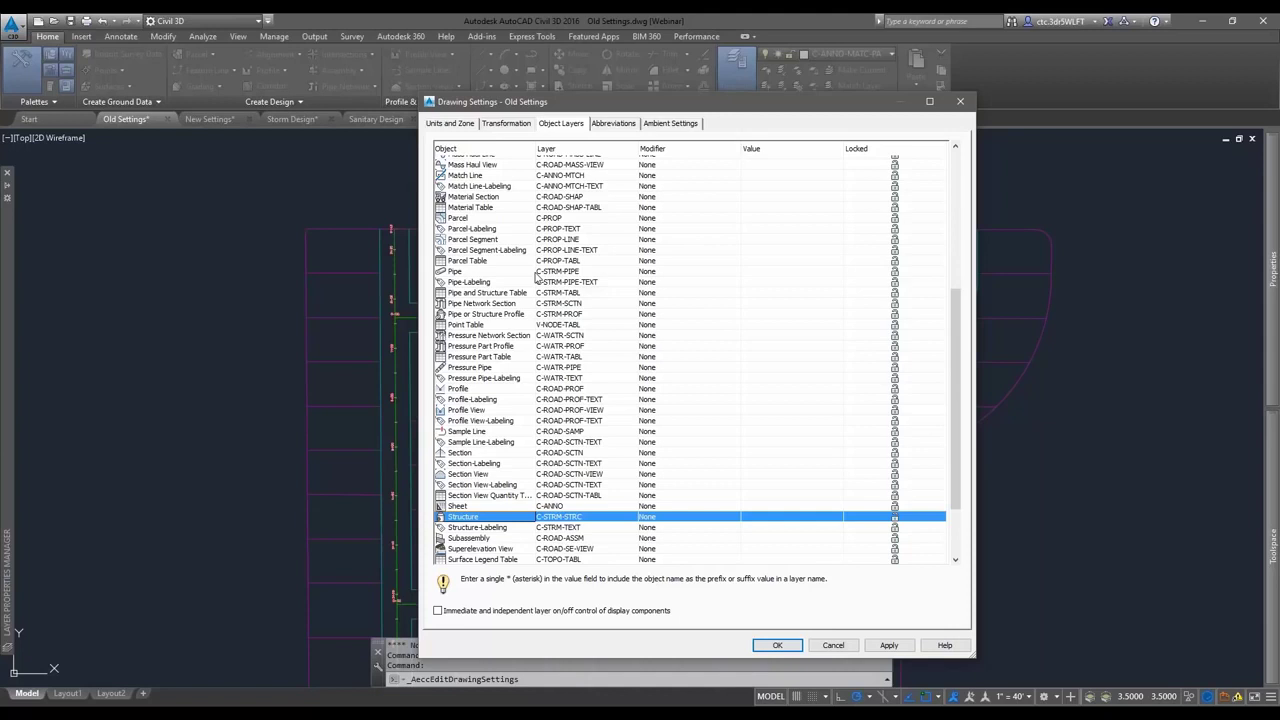
left_click(536, 271)
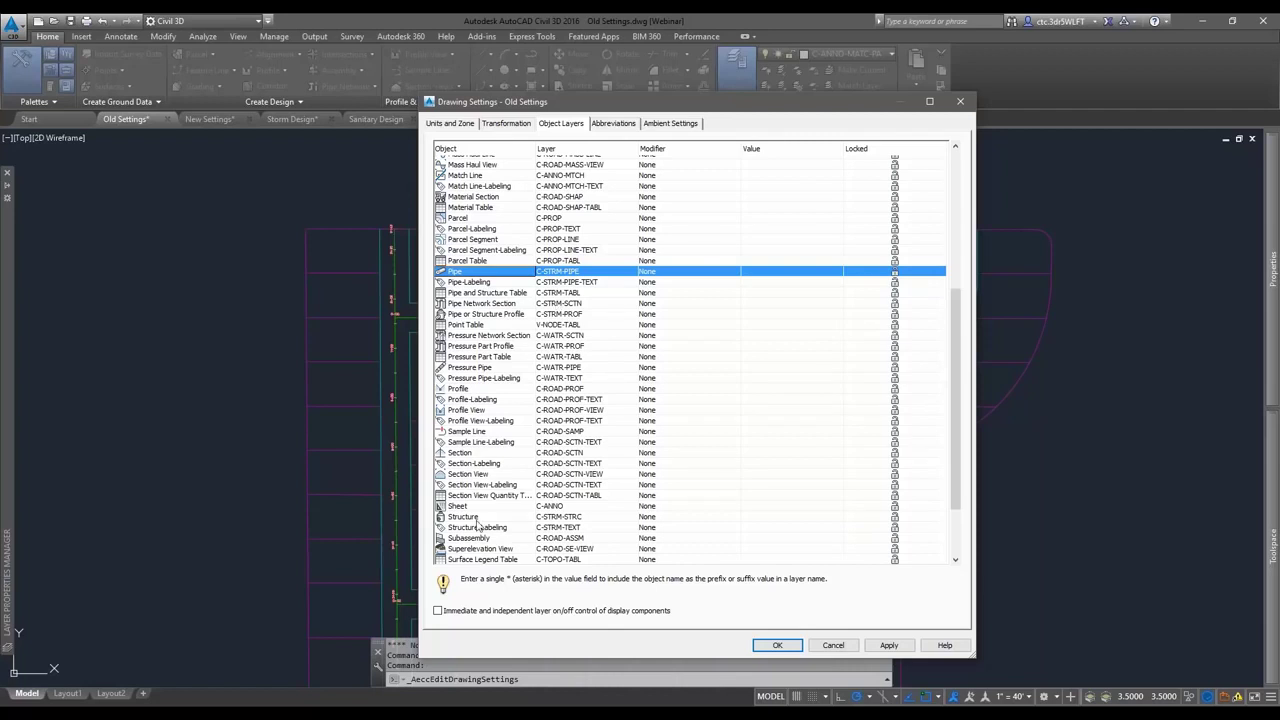
left_click(578, 518)
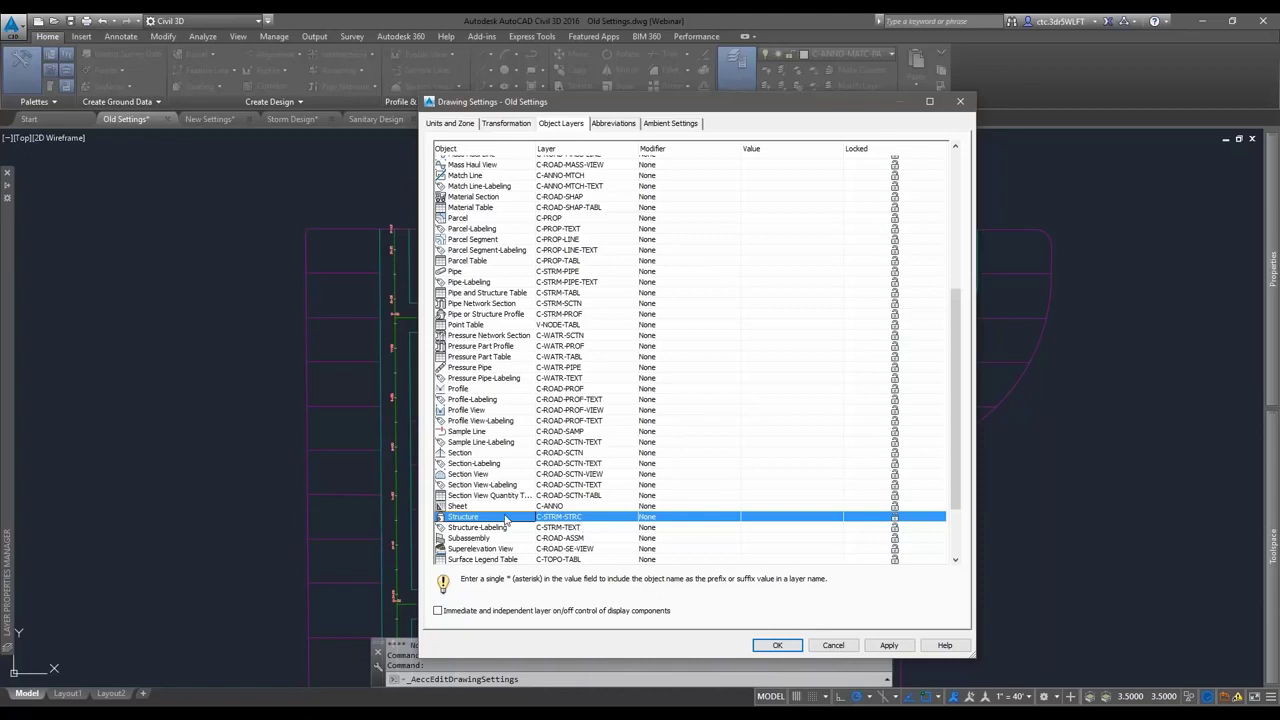
Close Drawing Settings and create pipe network STRM with the Storm Sewer parts list
left_click(834, 646)
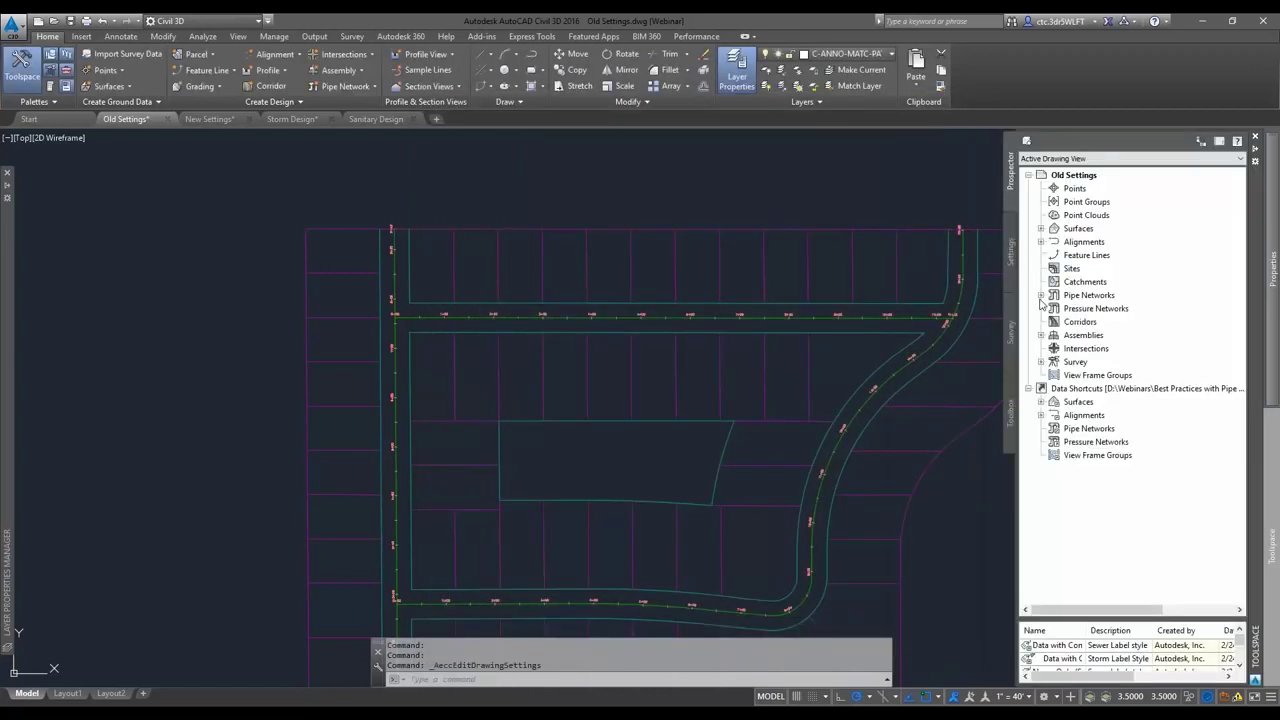
left_click(1041, 296)
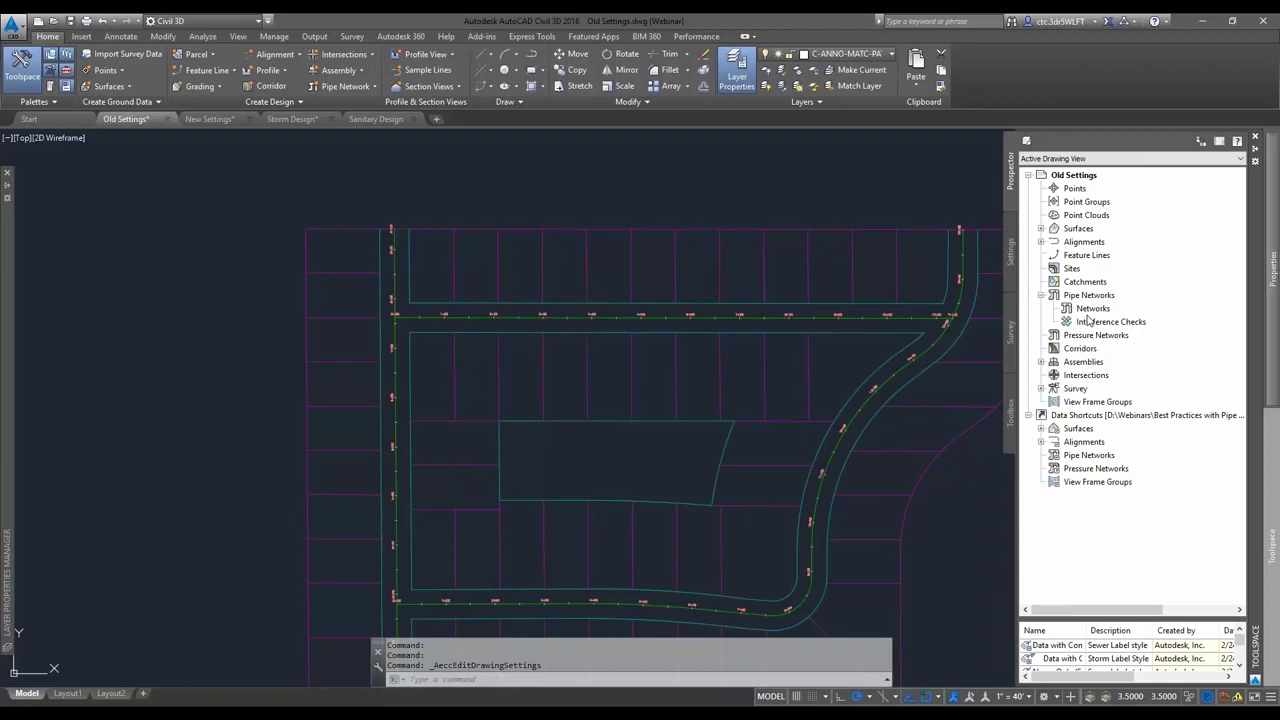
right_click(1090, 309)
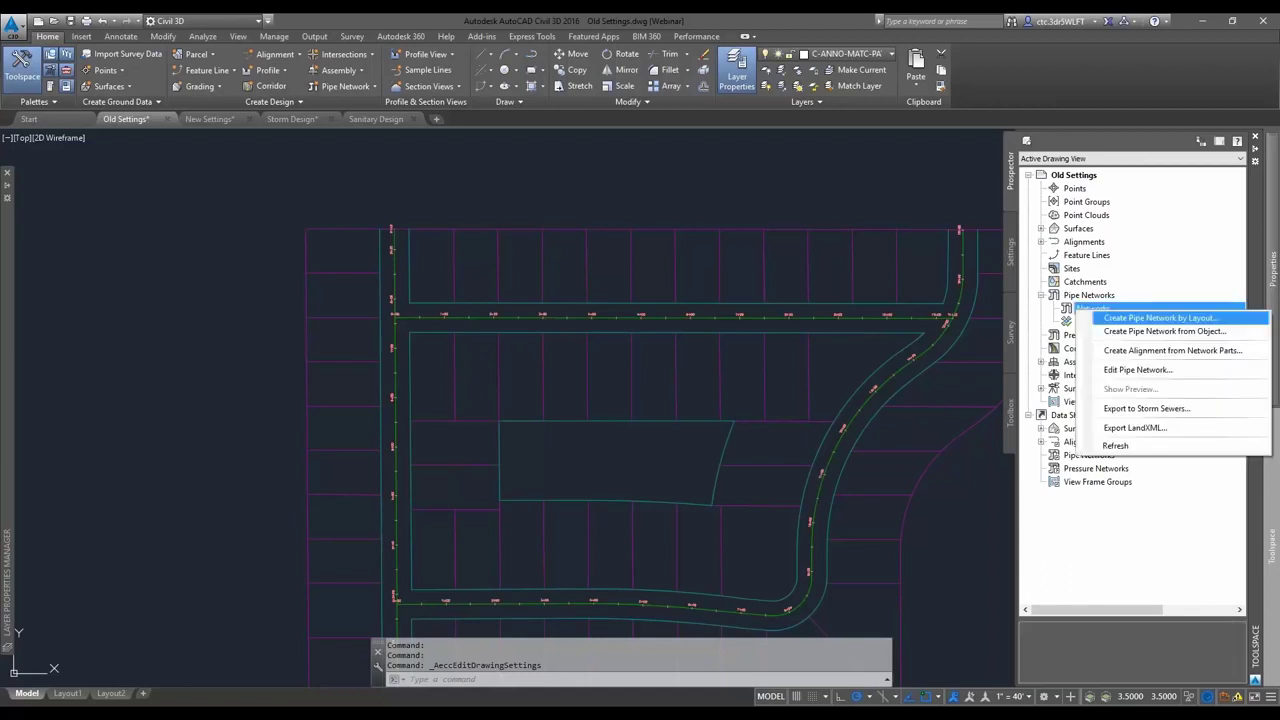
left_click(1160, 317)
type("STRM")
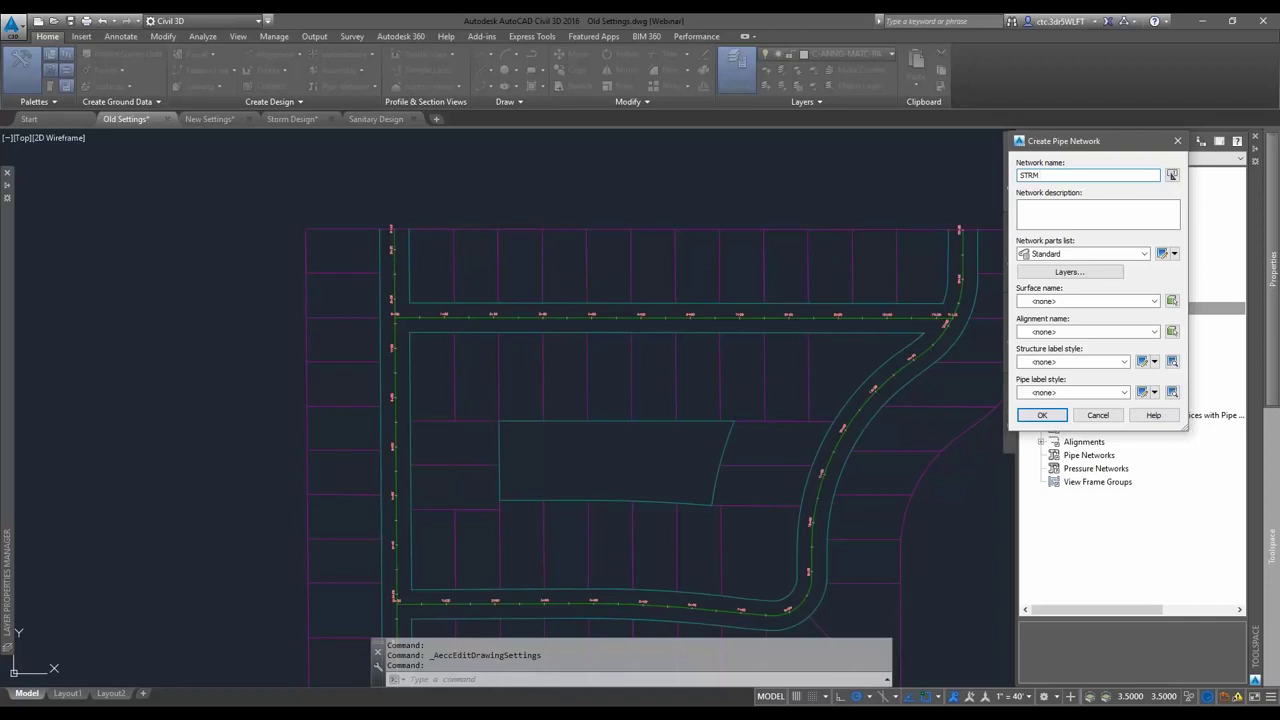
left_click(1130, 253)
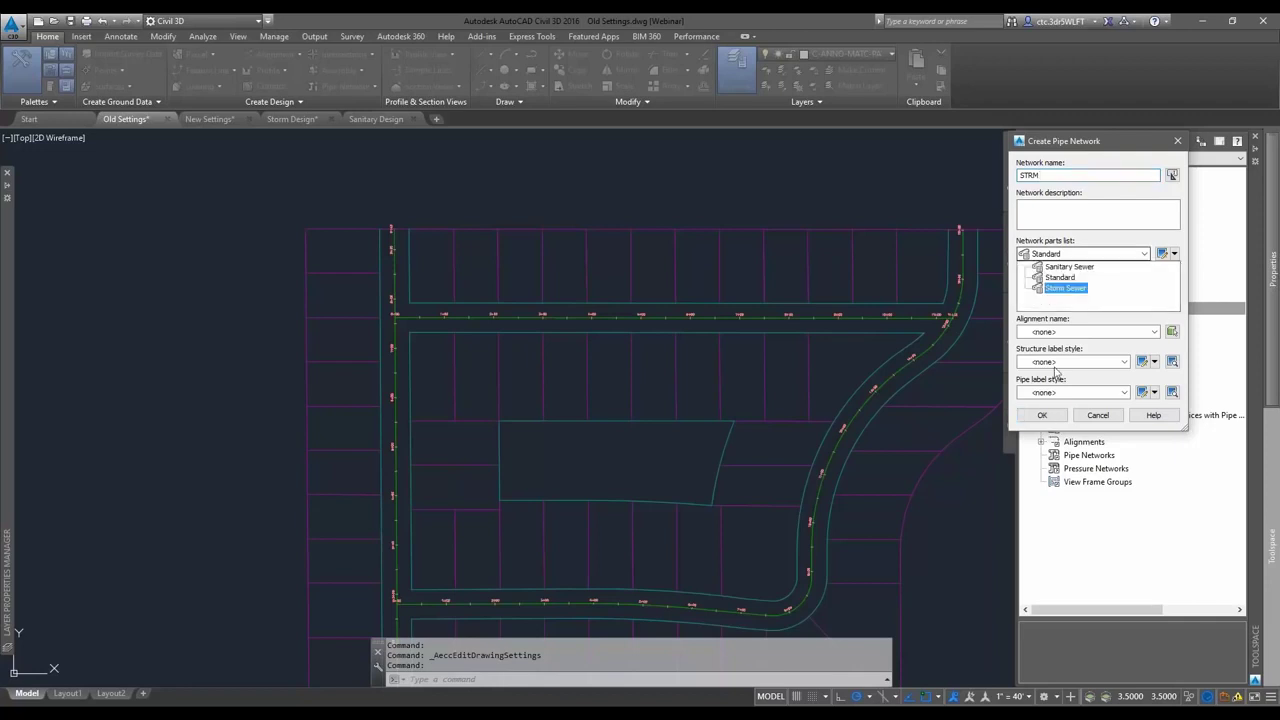
key("Return")
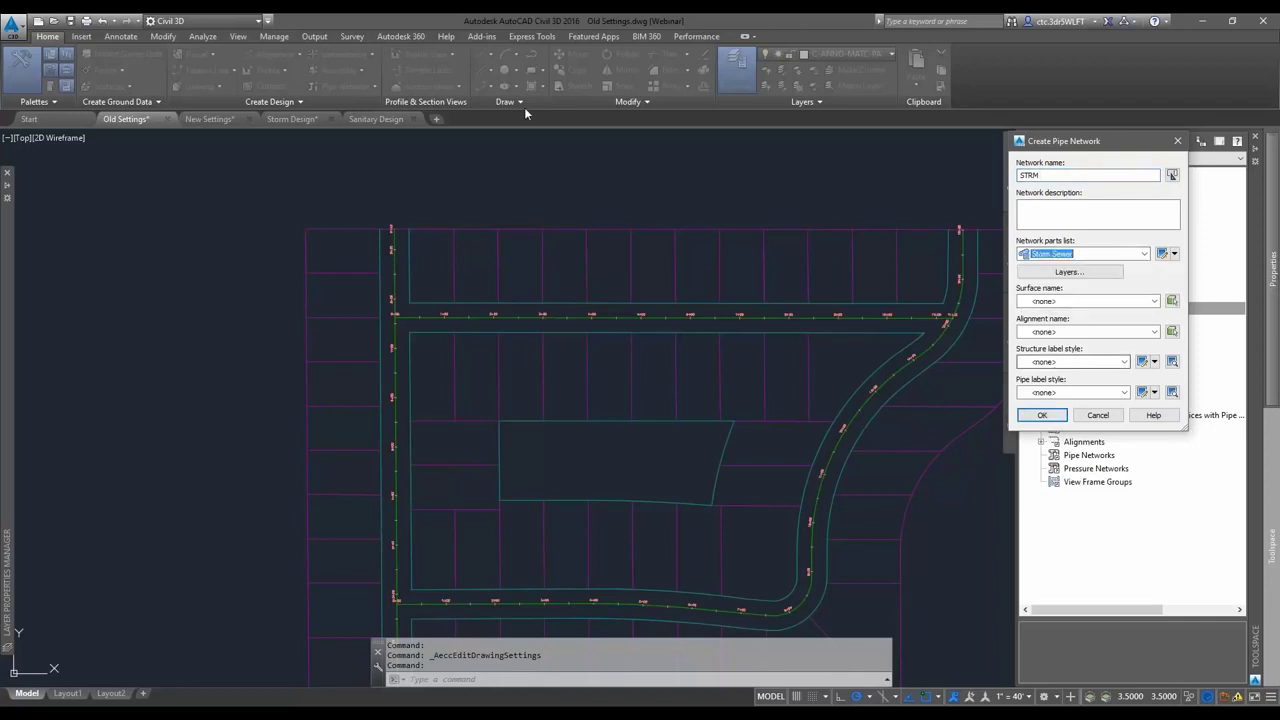
key("Return")
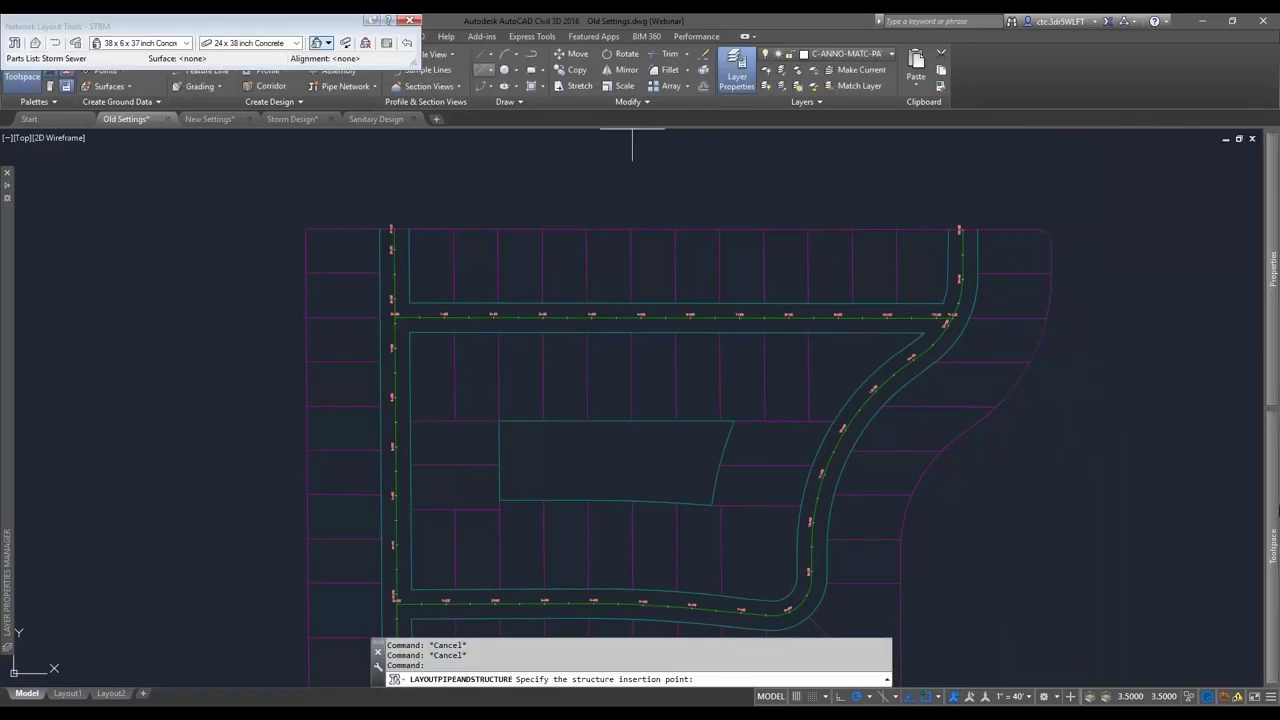
Confirm STRM's layout layers are C-STRM-PIPE and C-STRM-STRC, then start a Sanitary Sewer network
key("Escape")
mouse_move(1272, 545)
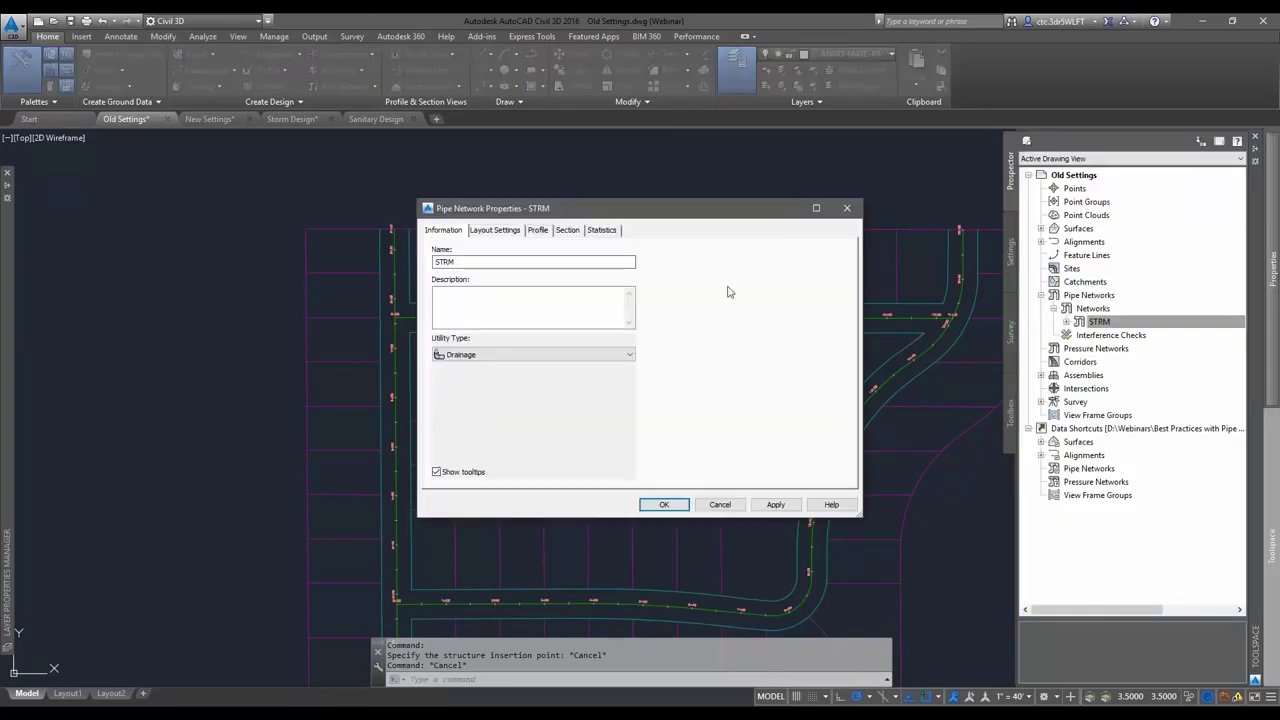
key("ctrl+Tab")
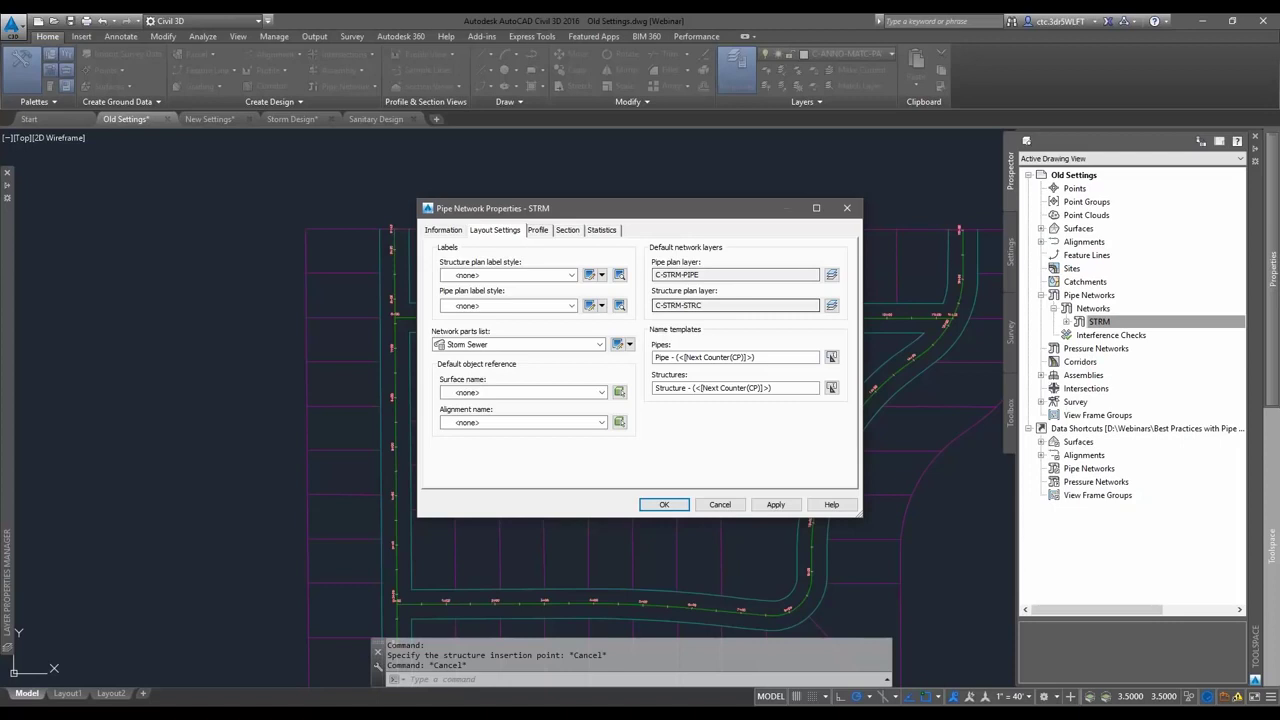
key("Return")
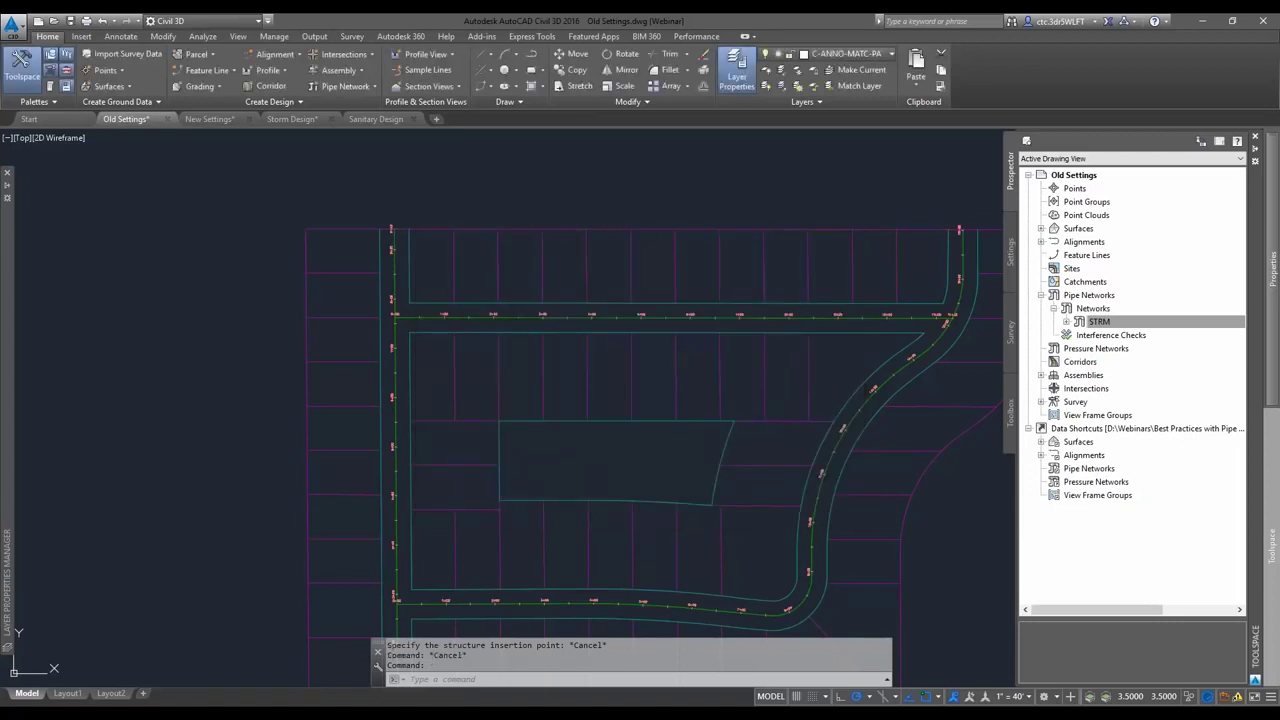
key("Return")
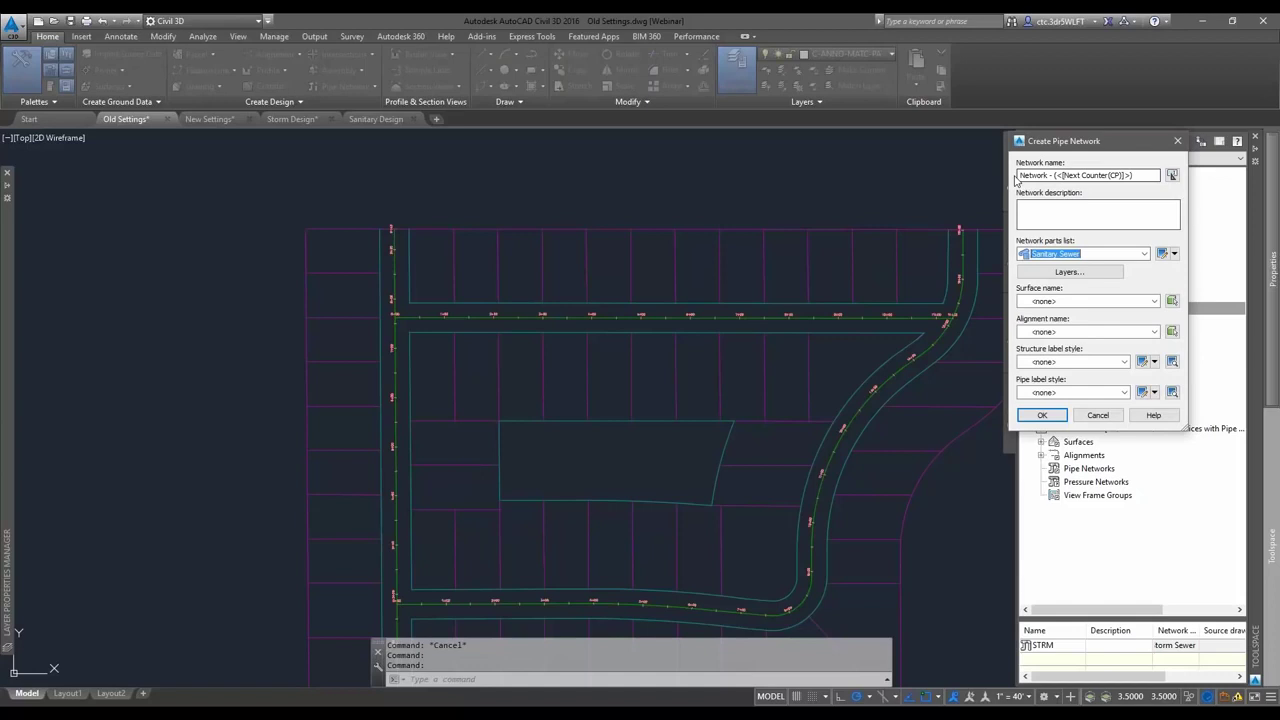
Name the new sanitary network SSWR and create it without placing structures
left_click(1018, 177)
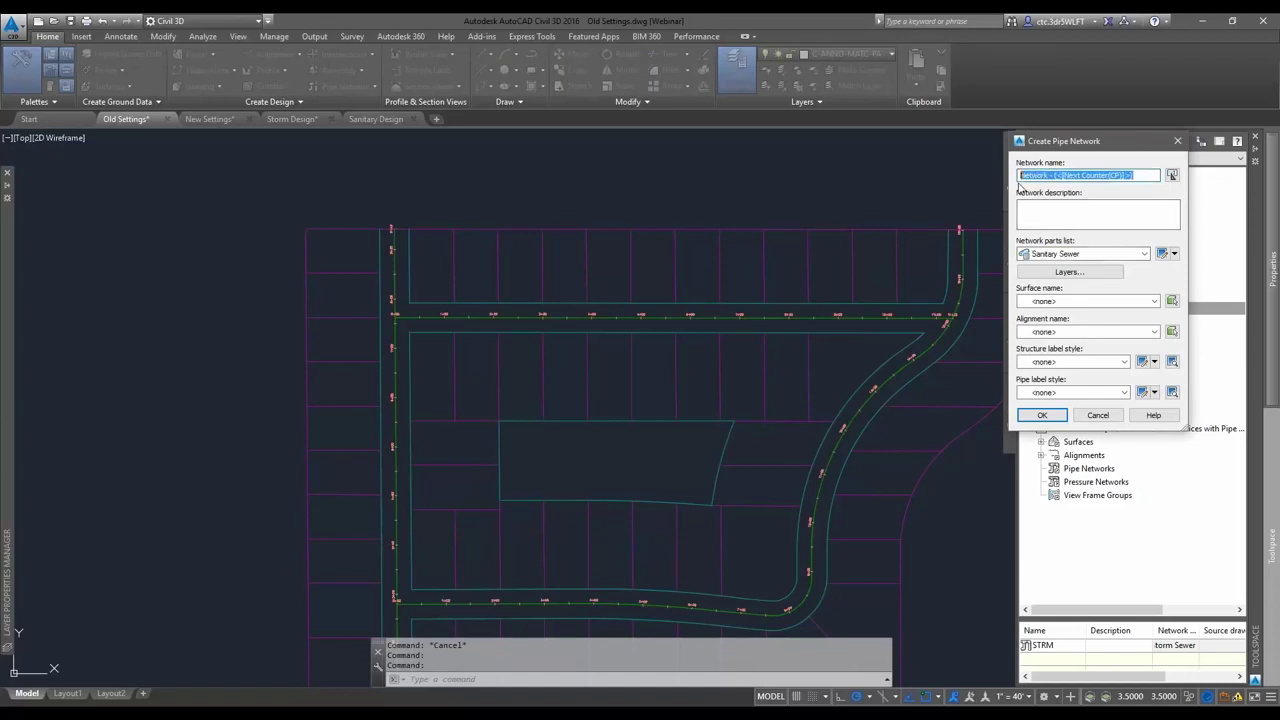
type("SSW")
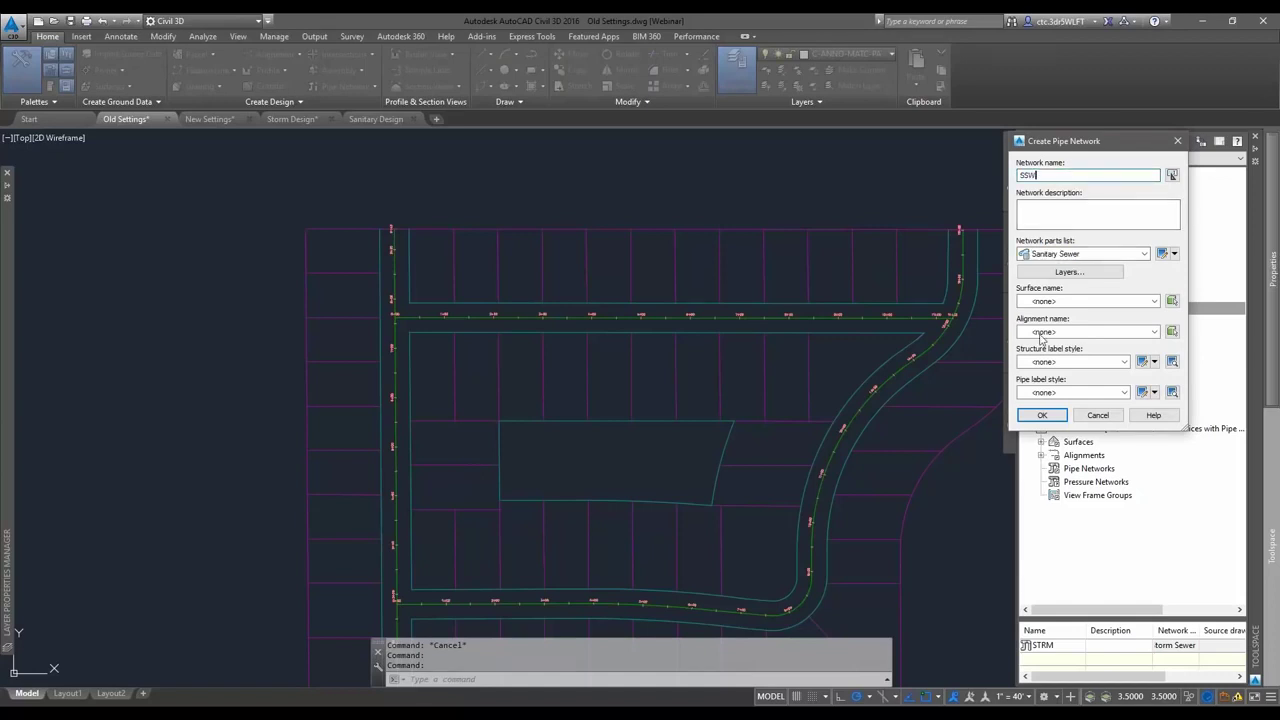
type("R")
key("Return")
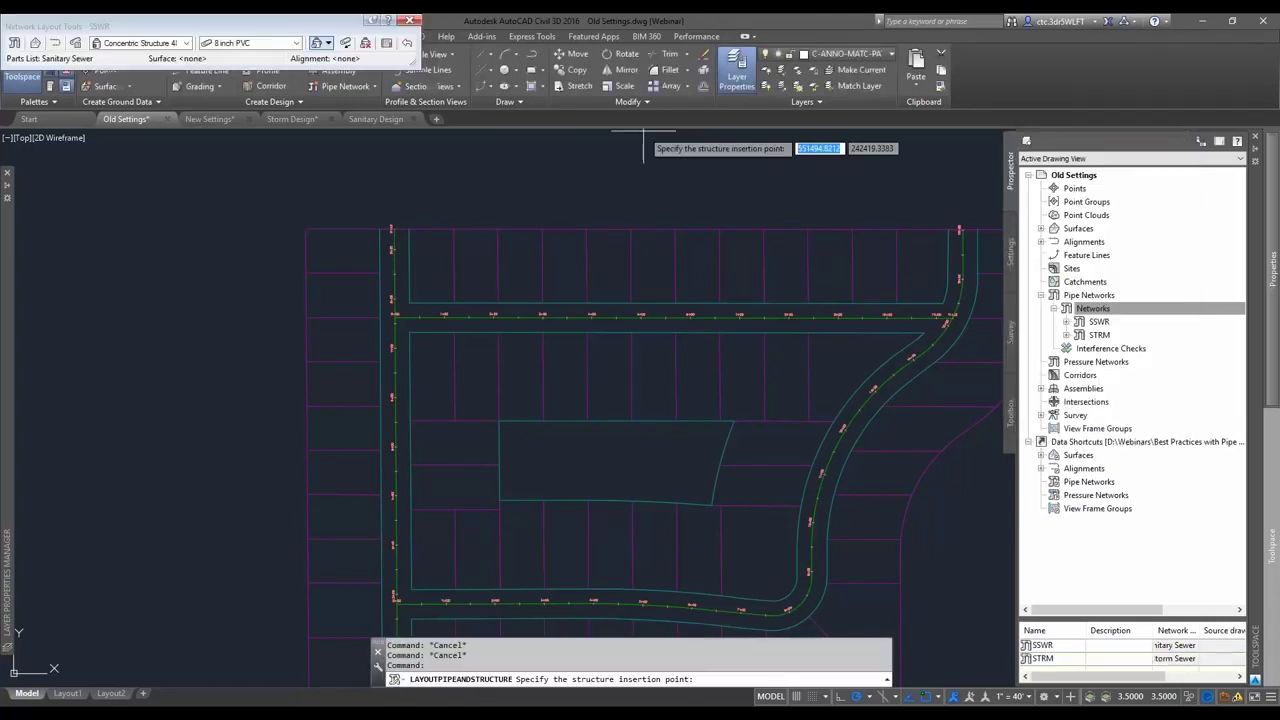
key("Escape")
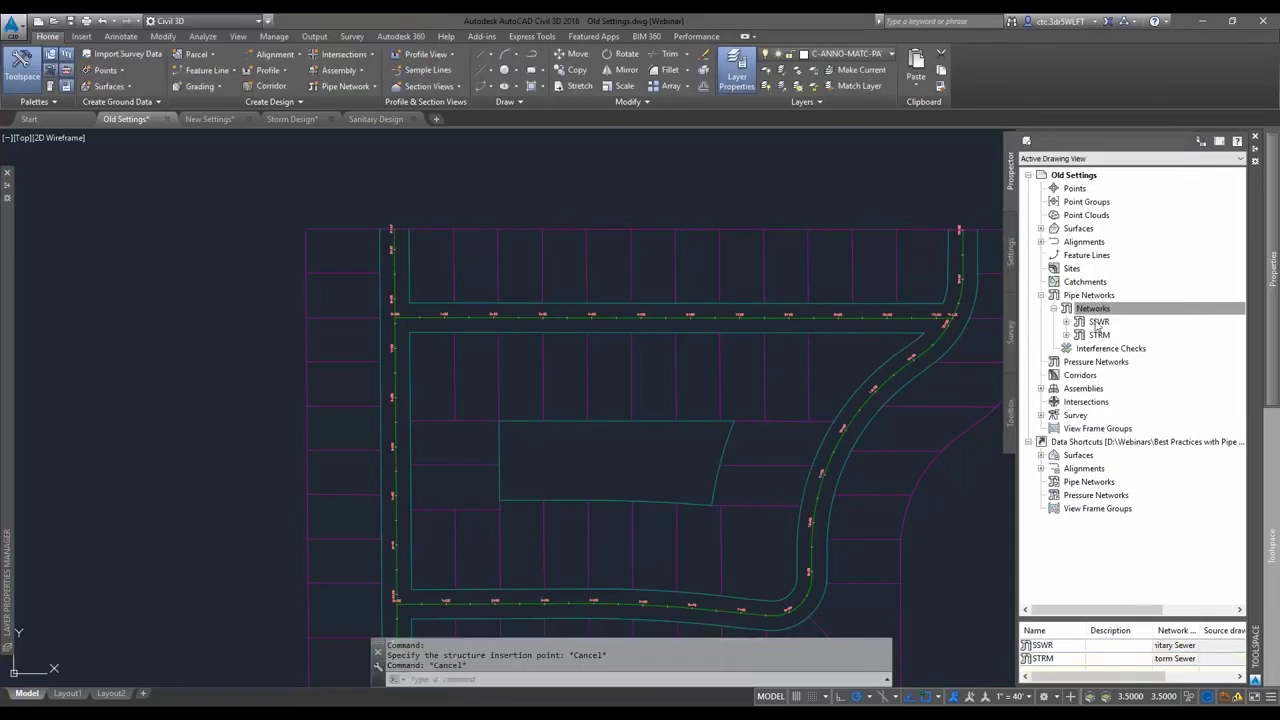
Review the SSWR and STRM network properties, then start editing the STRM network
left_click(1098, 322)
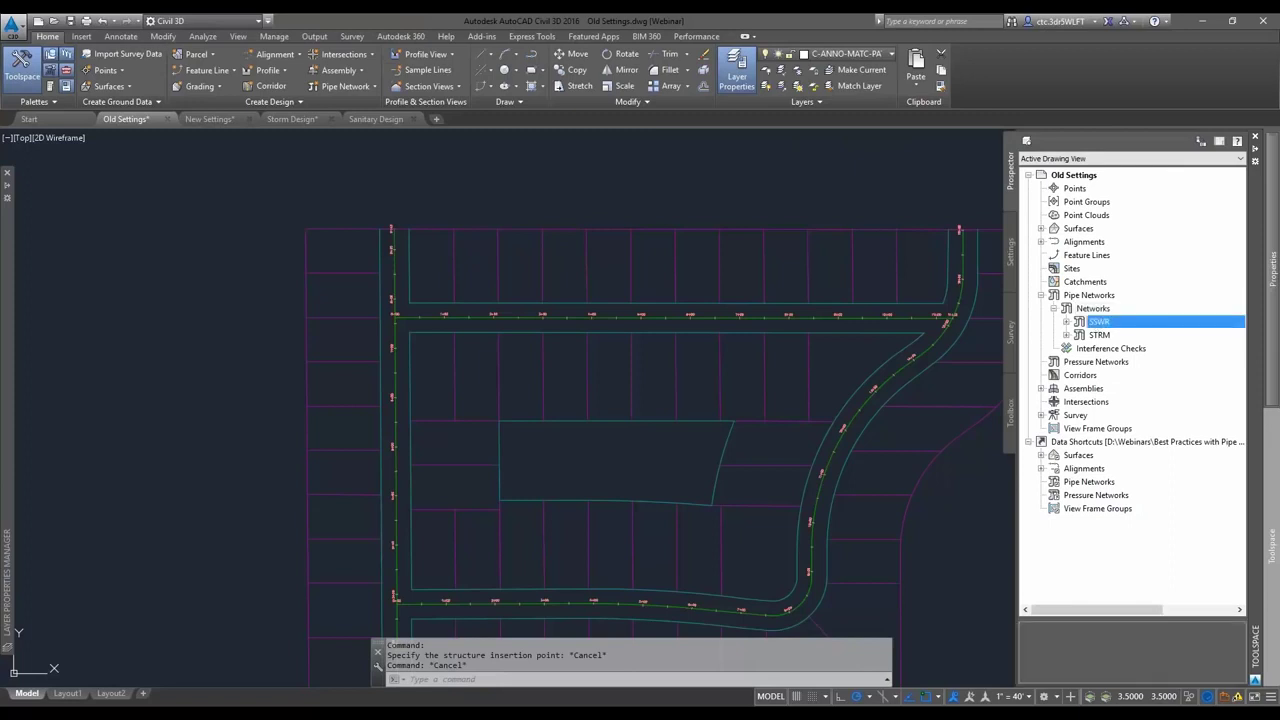
double_click(1098, 322)
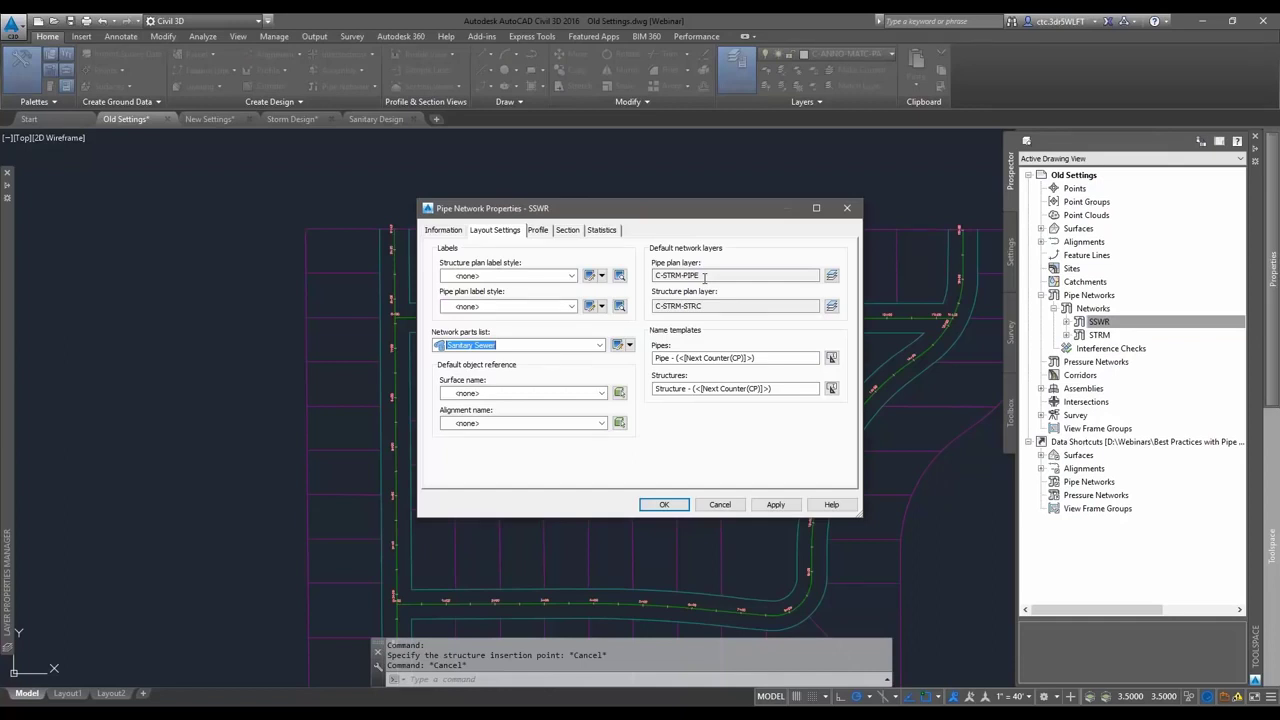
key("Escape")
left_click(1105, 336)
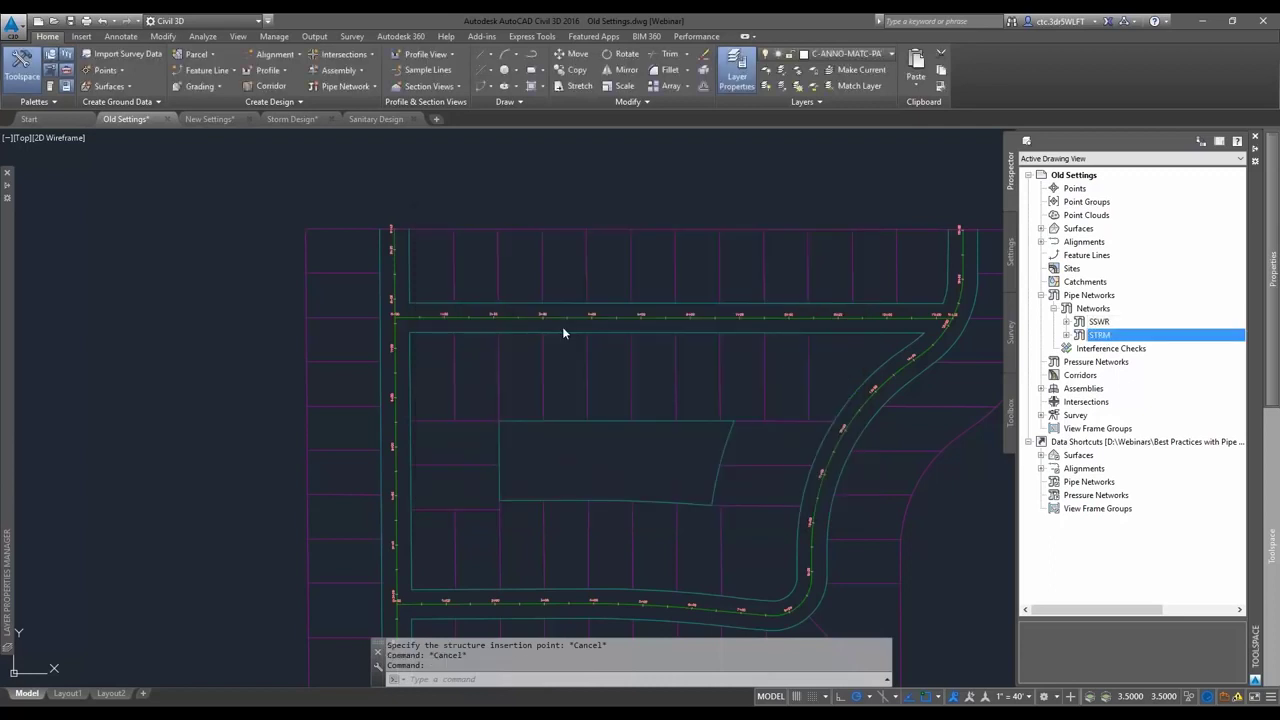
double_click(1100, 336)
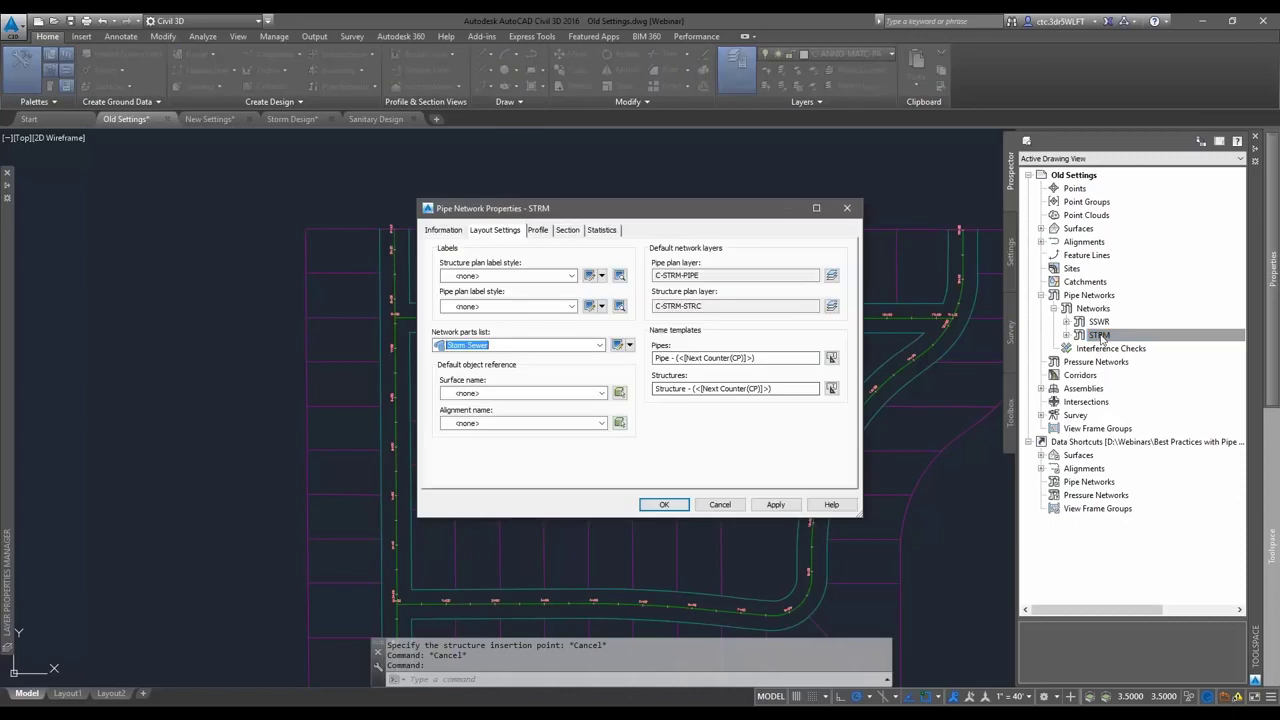
key("Escape")
right_click(1100, 336)
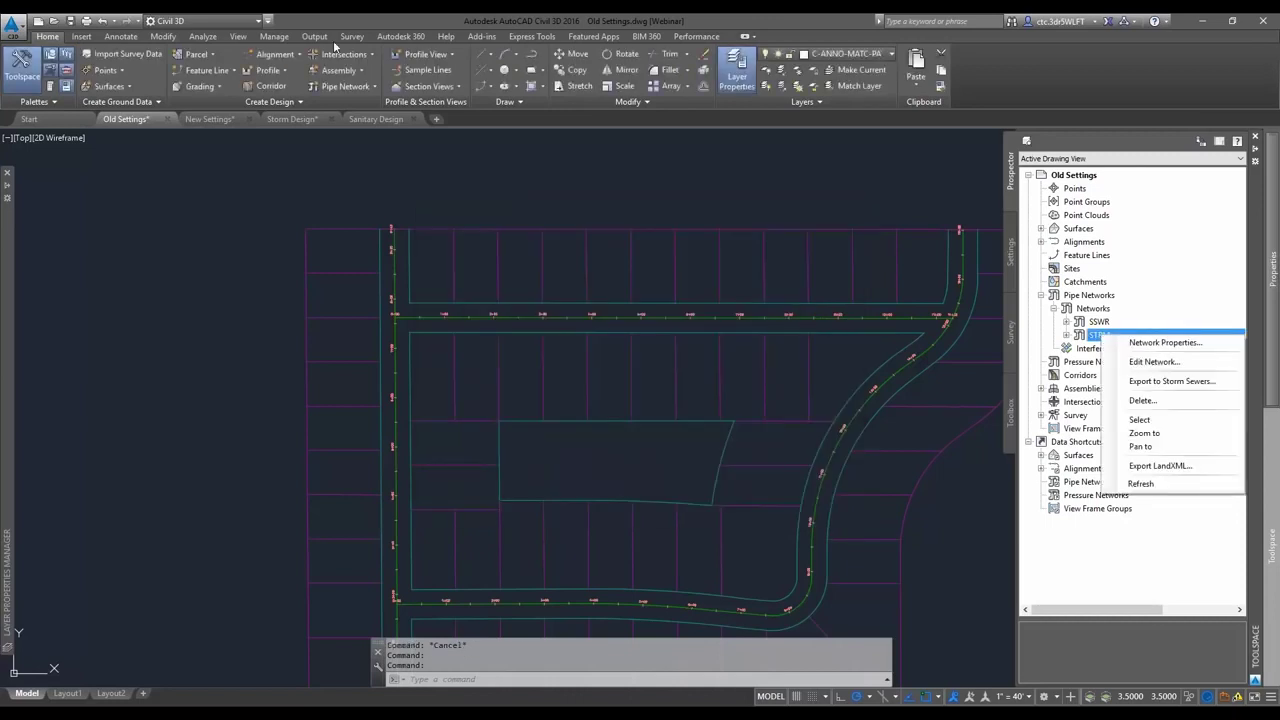
left_click(1154, 361)
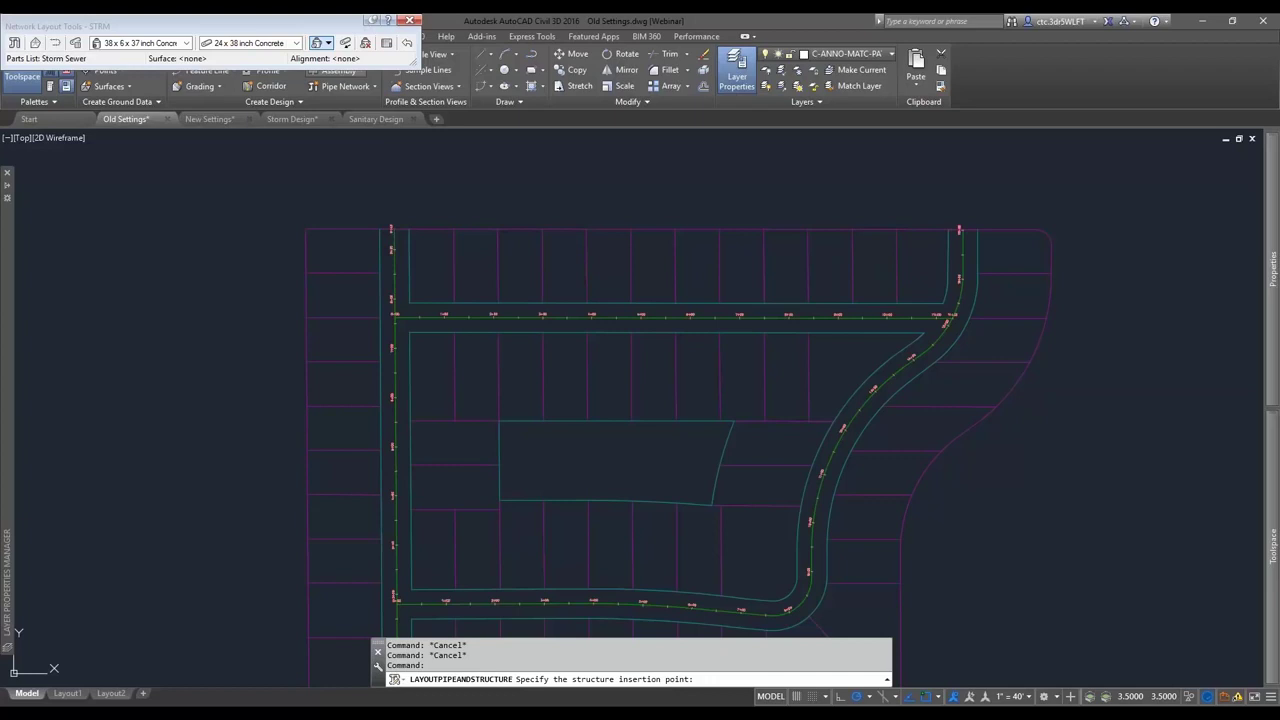
Lay out a short storm pipe and a nearly parallel SSWR pipe between two manholes
left_click(522, 388)
scroll(492, 383, "up", 2)
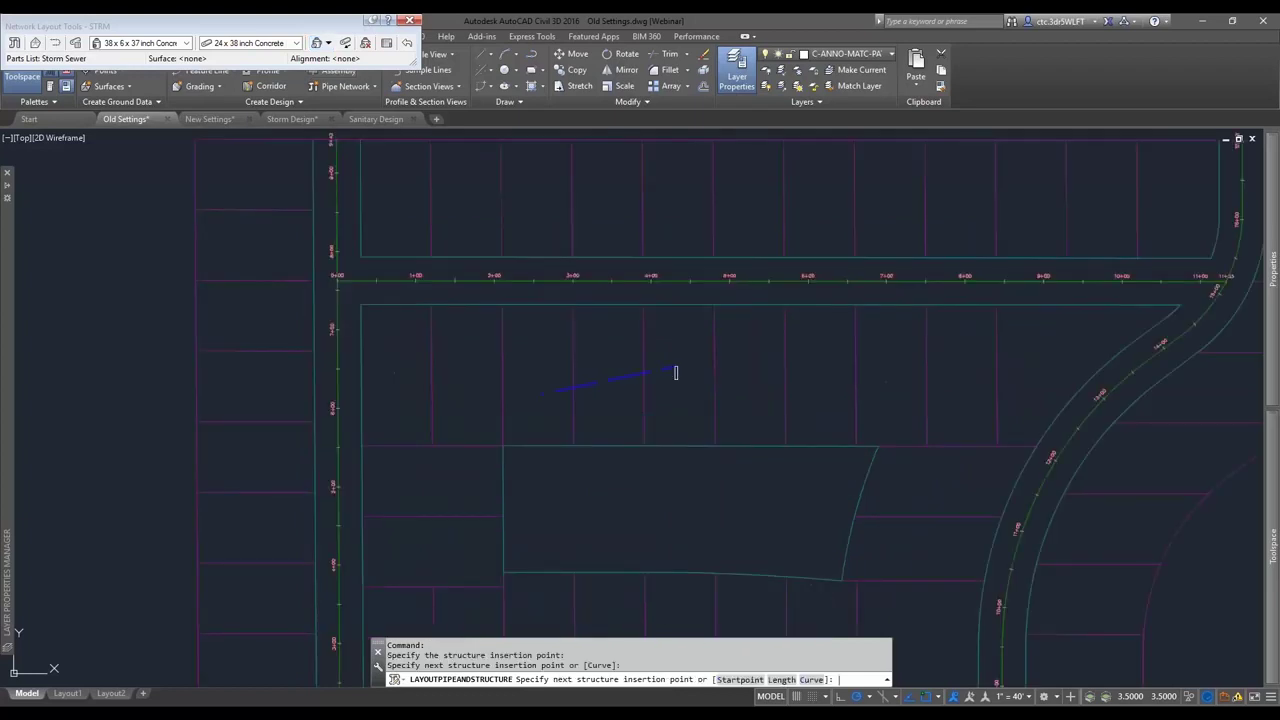
key("Return")
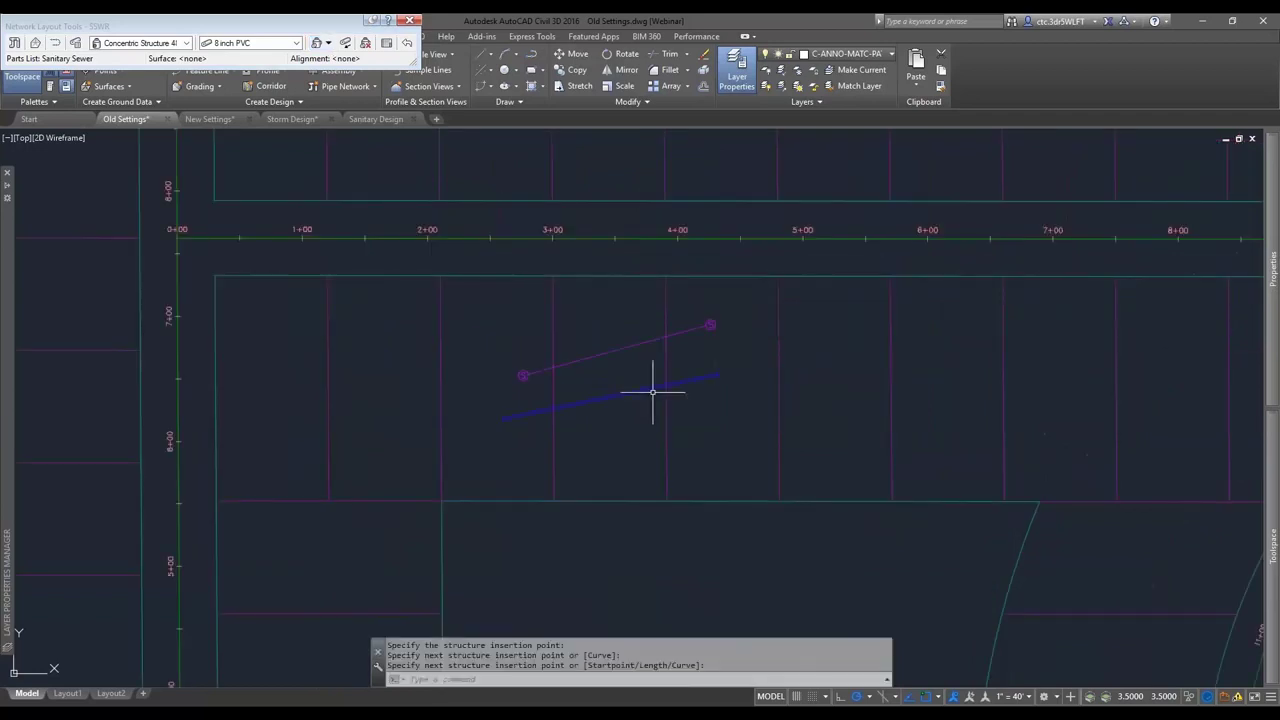
key("Return")
Inspect the storm pipe's properties, then clear the selection and hide the properties palette
double_click(652, 390)
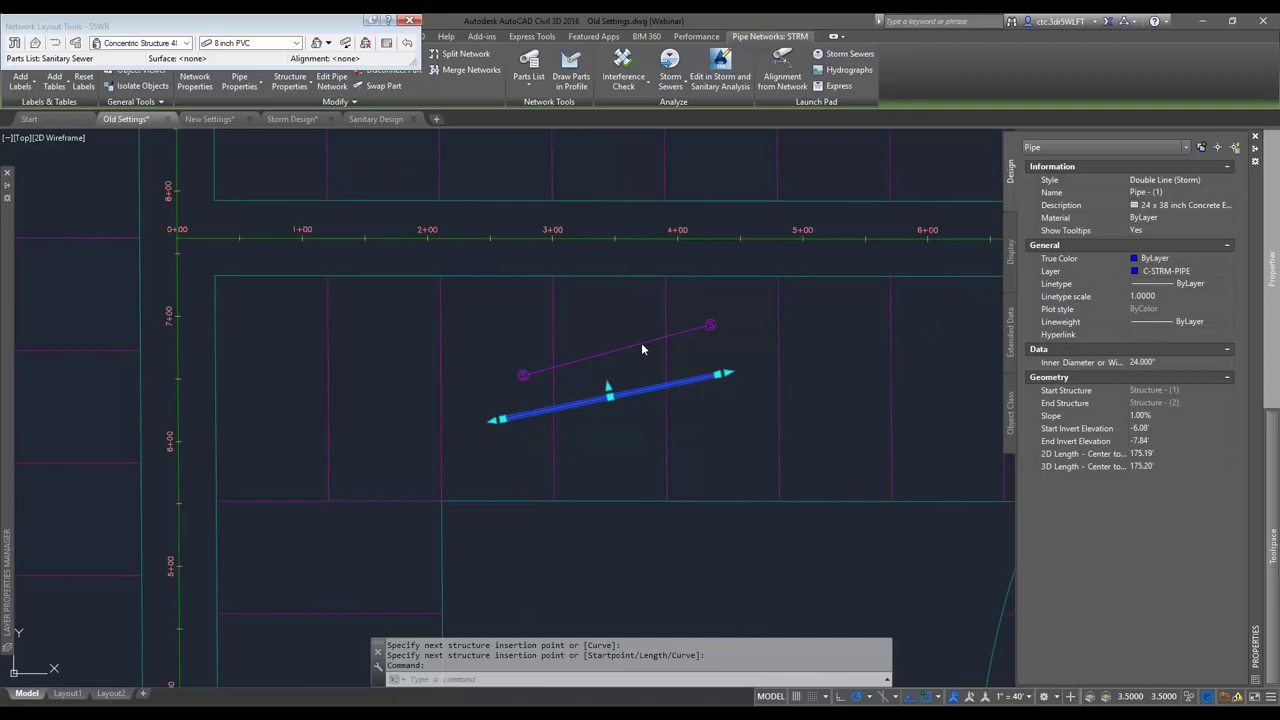
key("Escape")
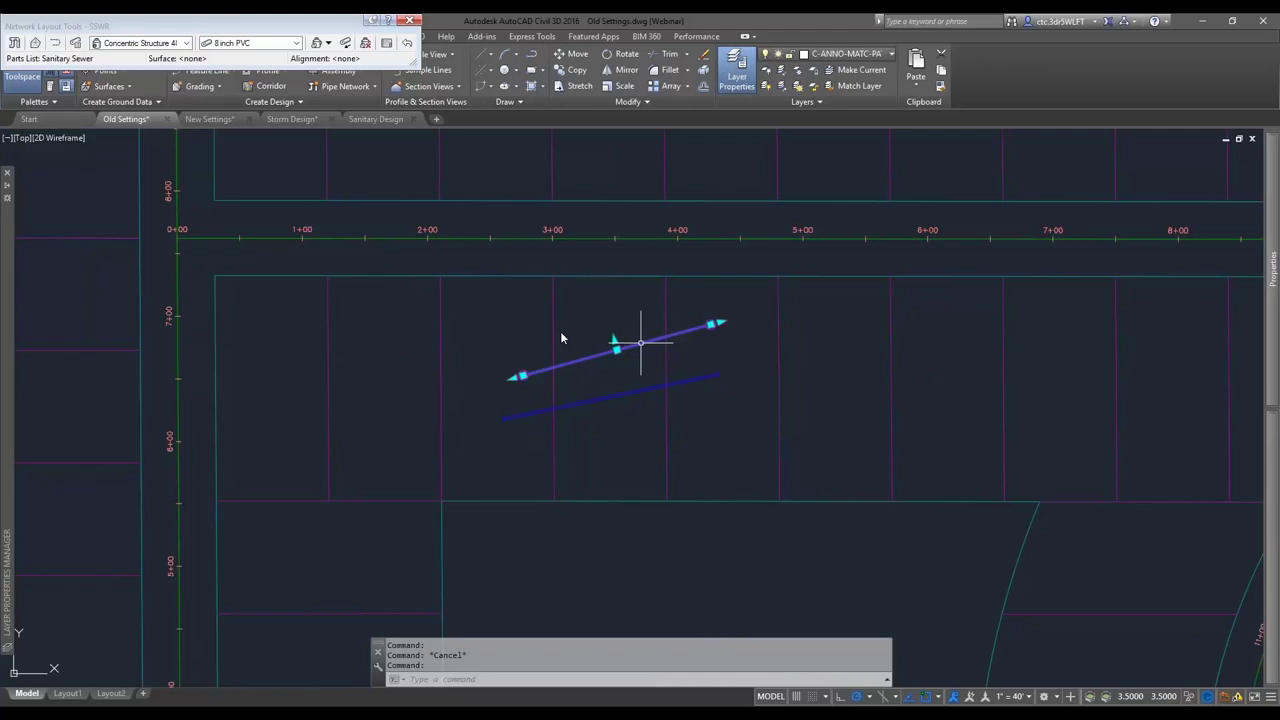
key("Escape")
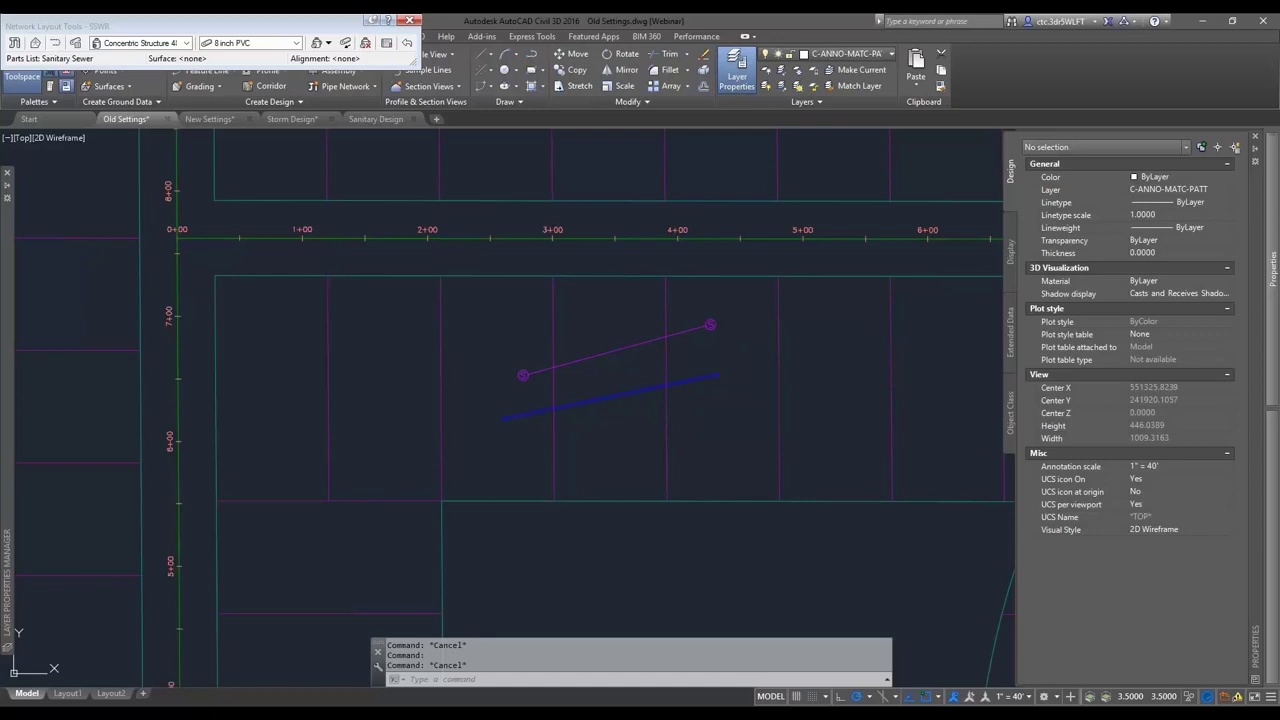
key("ctrl+1")
scroll(799, 140, "up", 2)
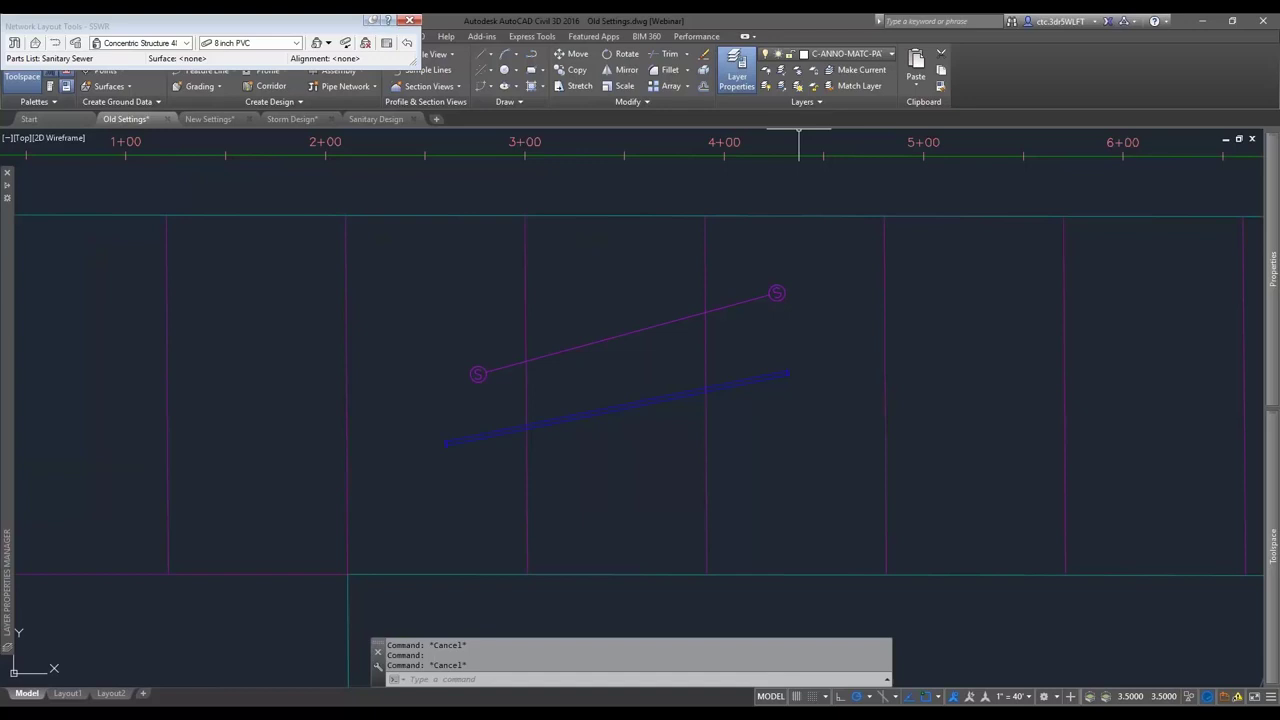
Freeze the C-STRM-PIPE layer by picking a pipe, then switch to the New Settings drawing
left_click(797, 70)
left_click(640, 331)
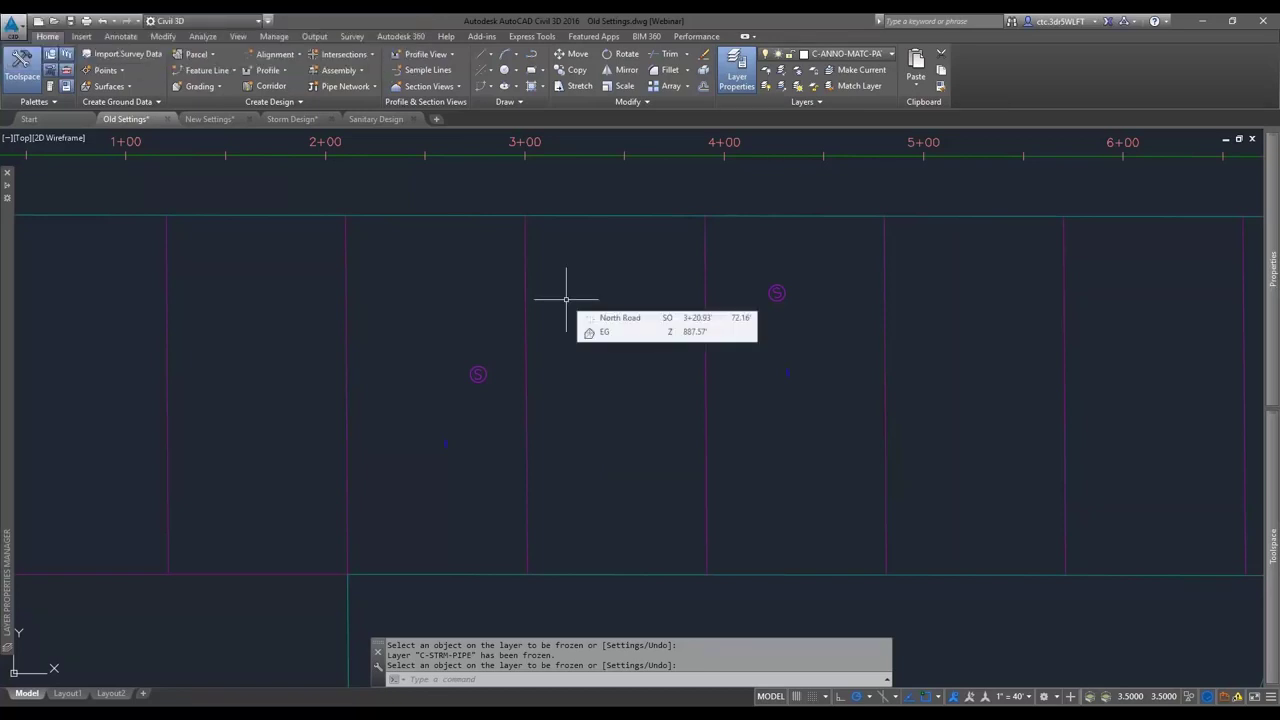
key("ctrl+Tab")
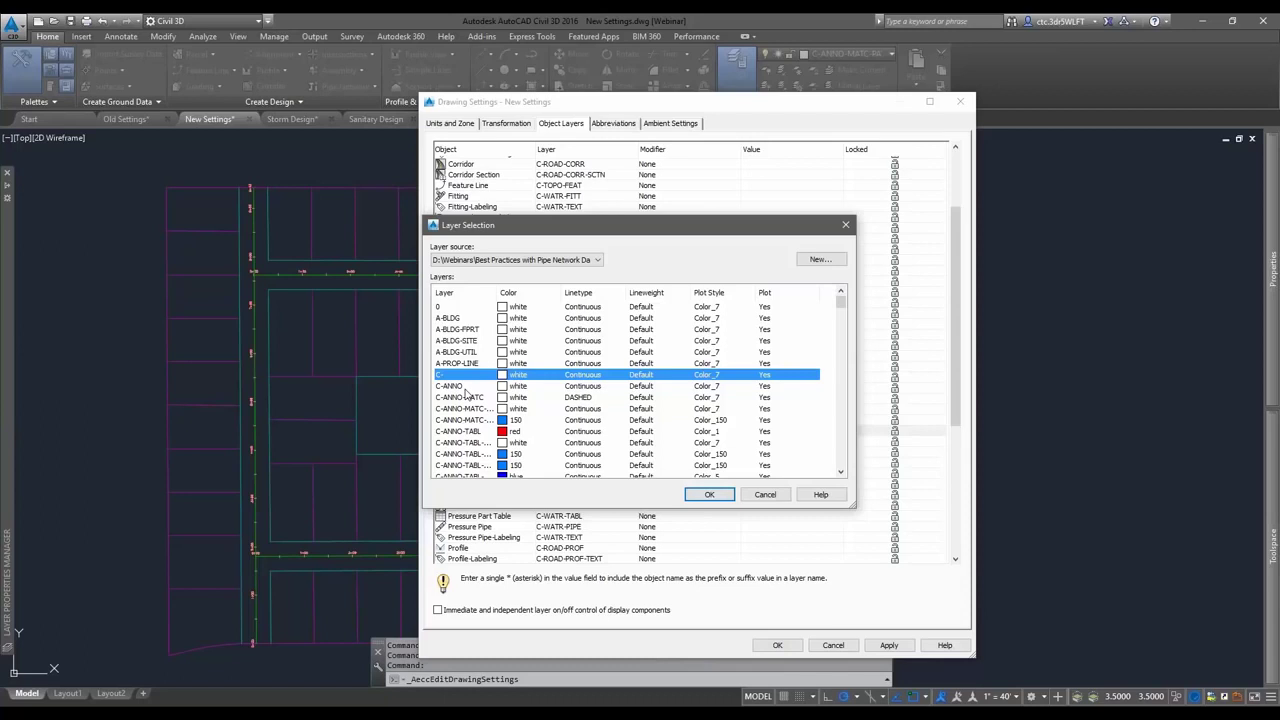
Choose C- as the pipe base layer, keeping the *-PIPE suffix modifier
left_click(705, 494)
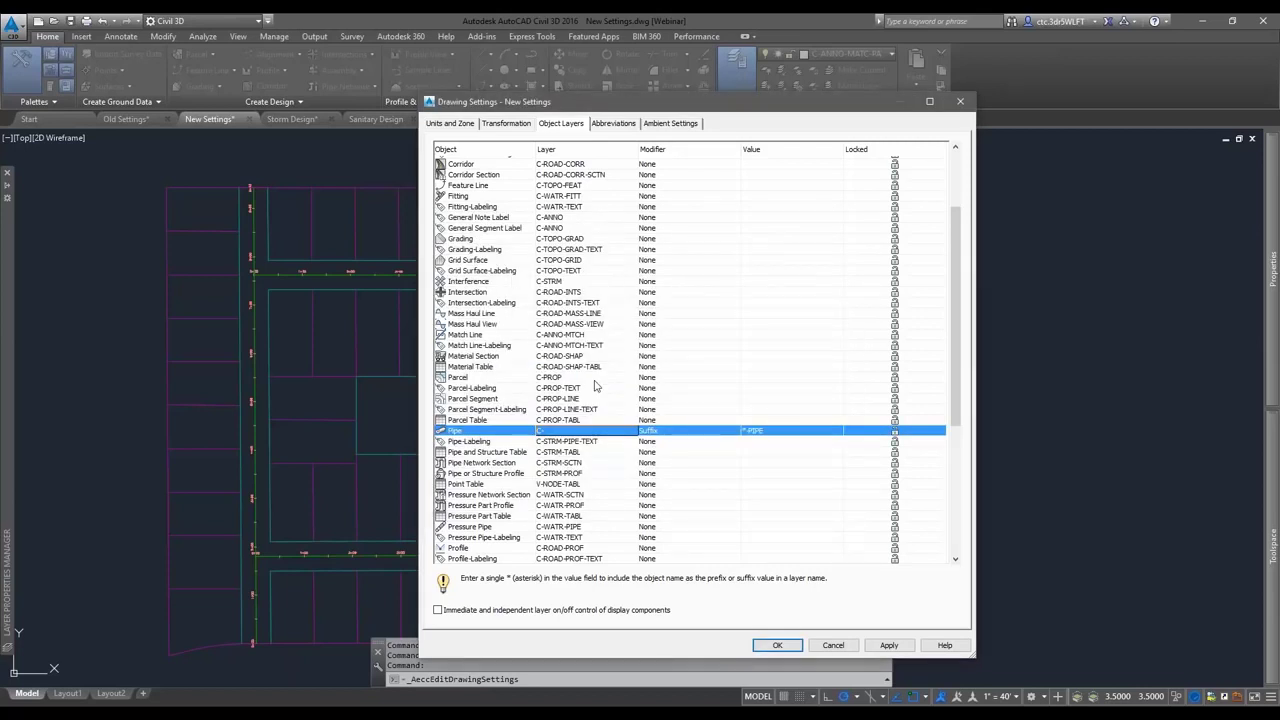
scroll(523, 370, "down", 2)
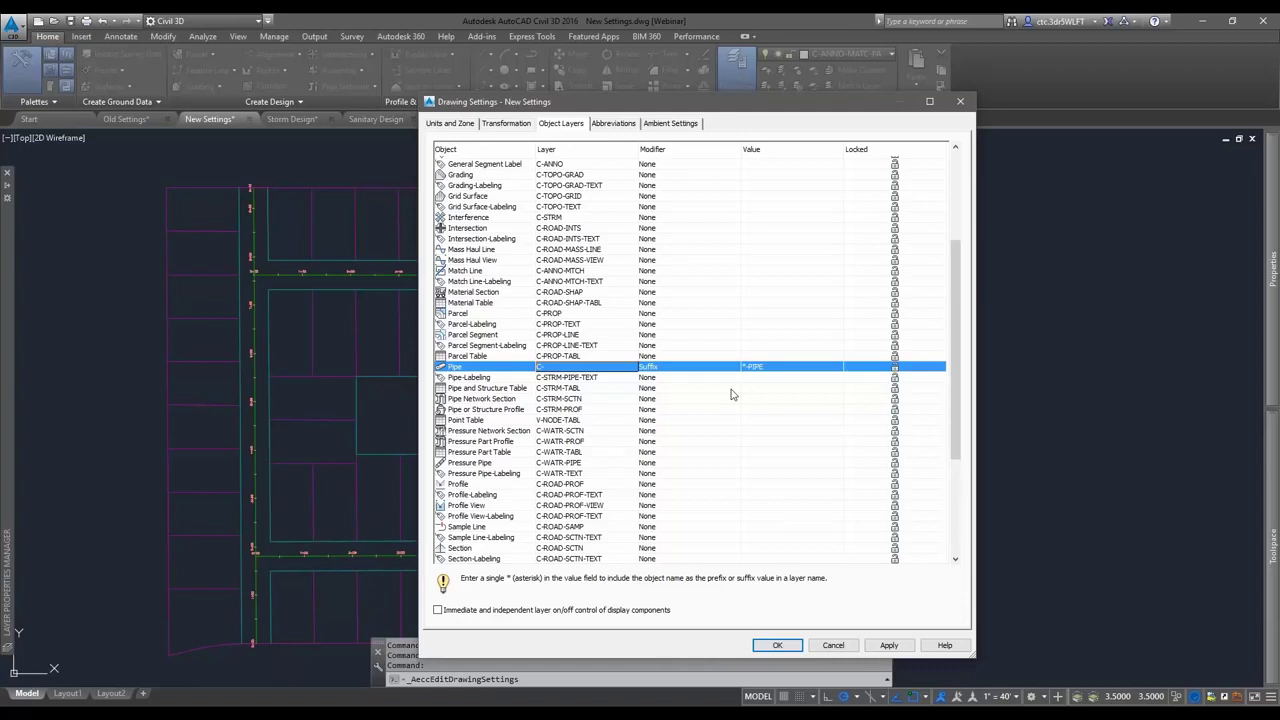
left_click(770, 366)
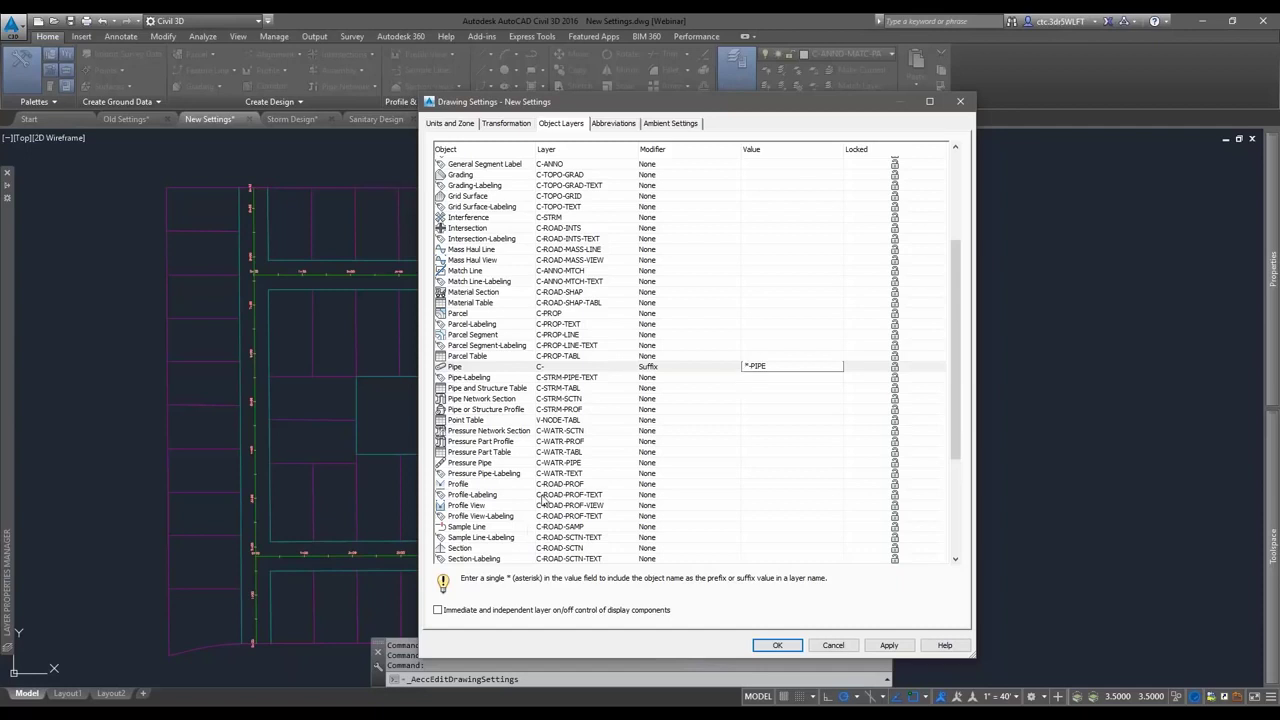
Confirm Structure uses layer C- with suffix *-STRC and apply the drawing settings
scroll(541, 500, "down", 4)
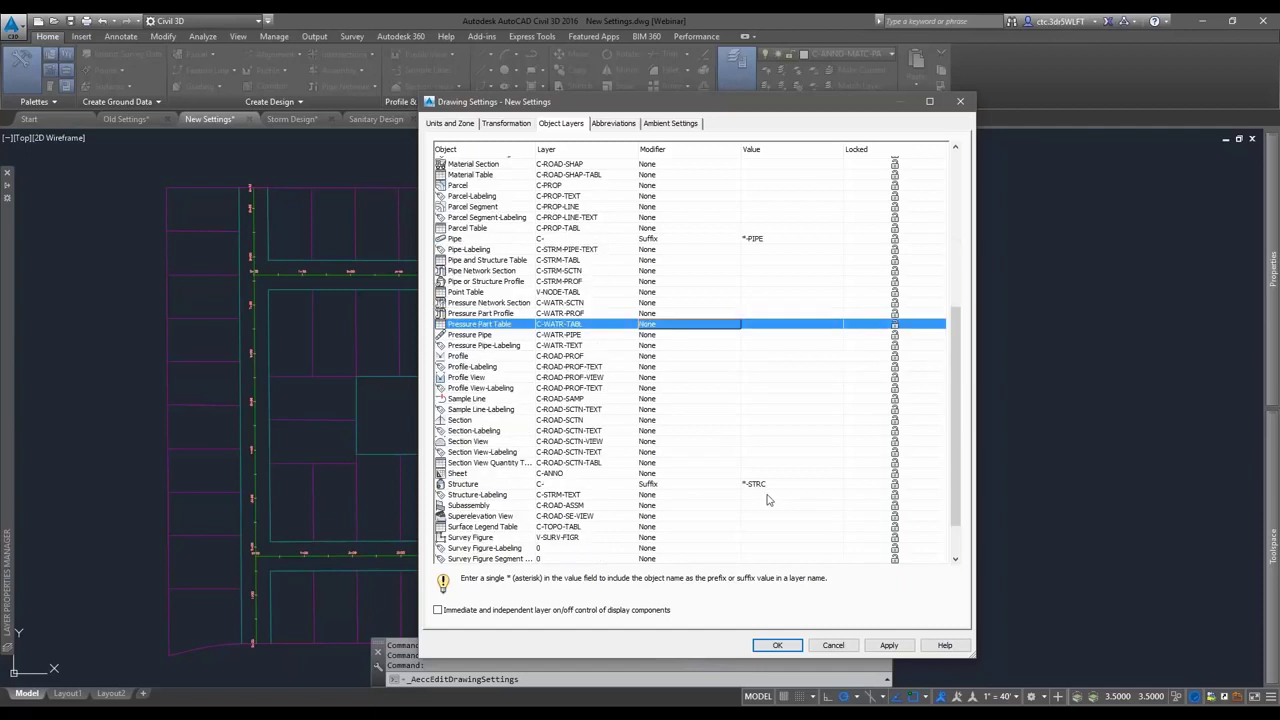
left_click(768, 487)
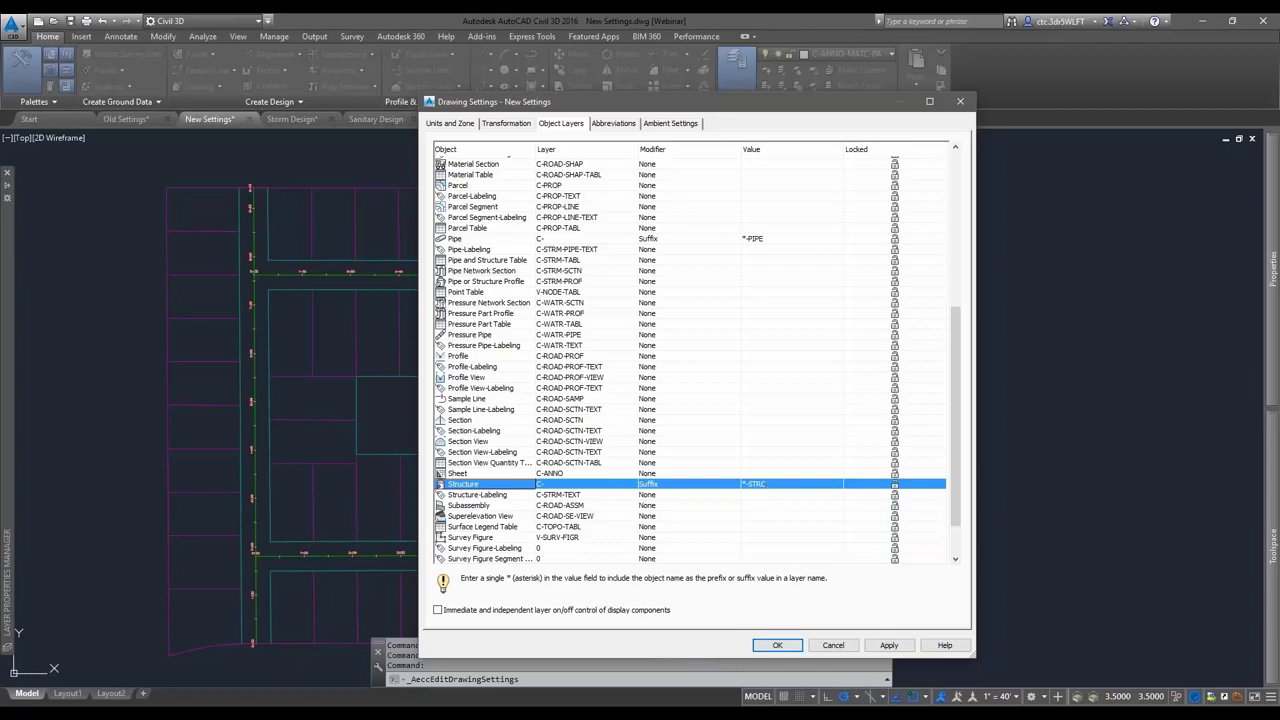
key("Return")
Expand Prospector's Pipe Networks > Networks to reveal the SSWR and STRM networks
mouse_move(988, 426)
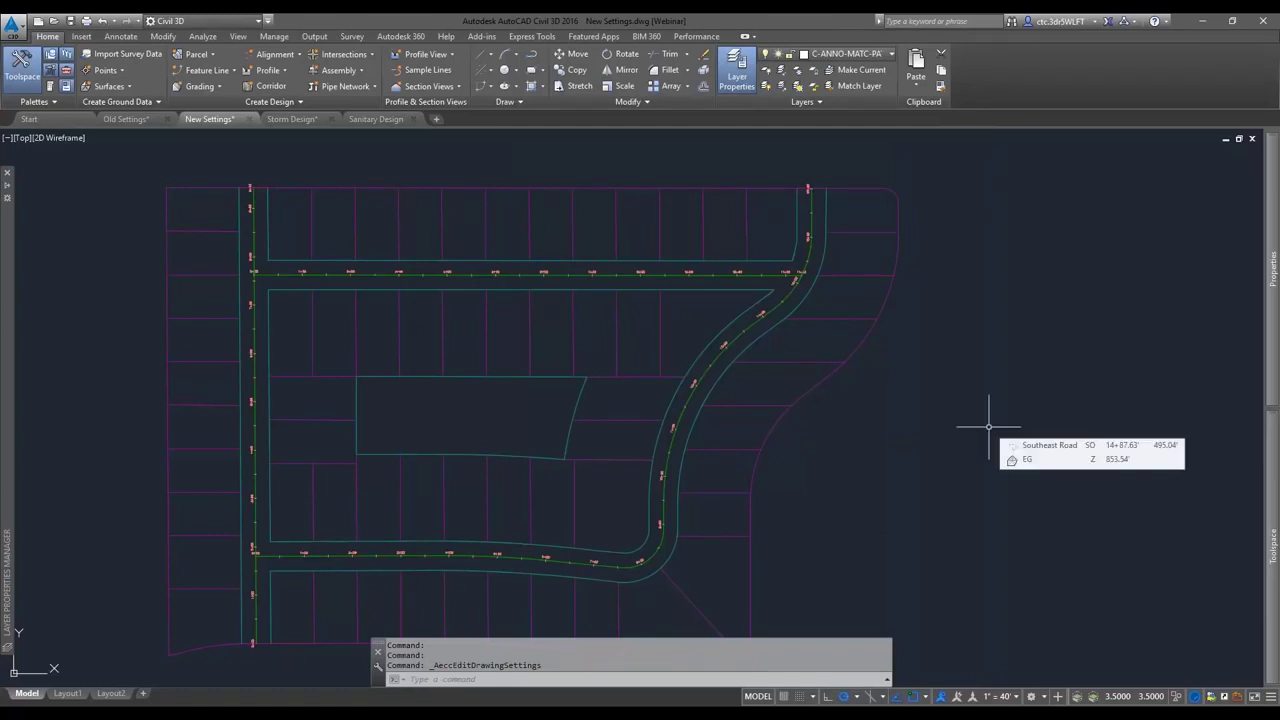
mouse_move(1273, 270)
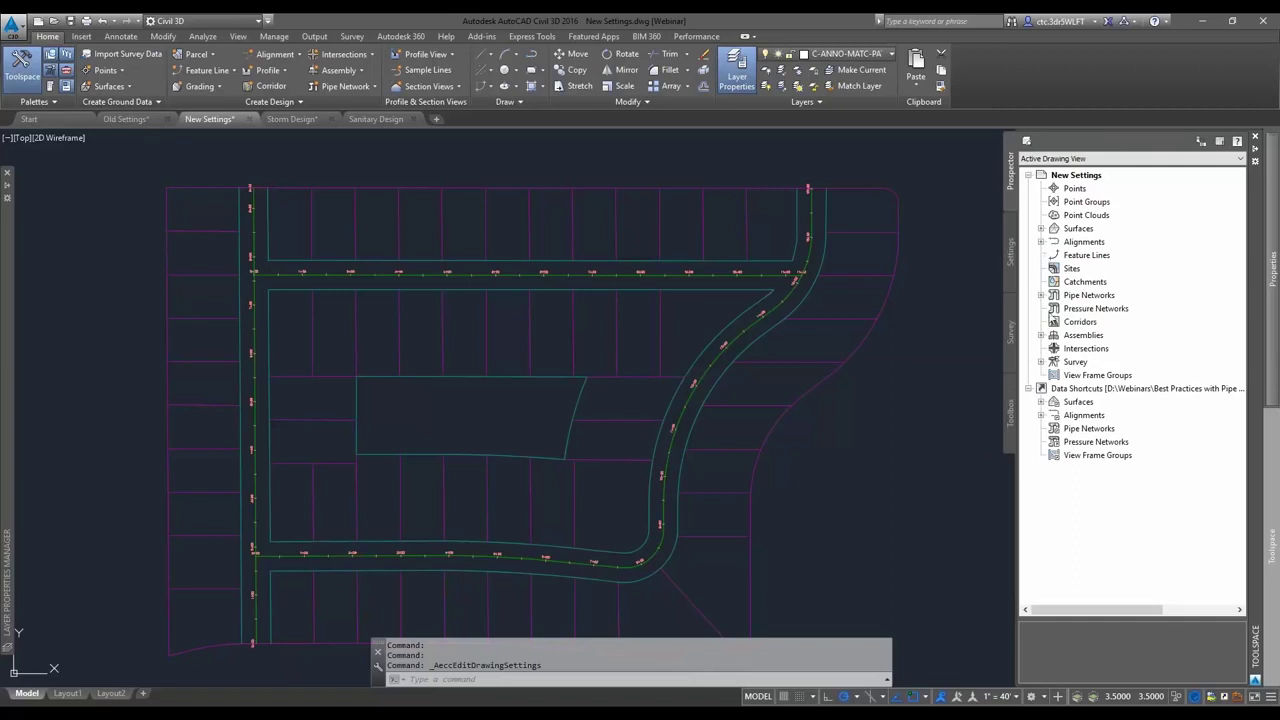
left_click(1041, 295)
left_click(1054, 308)
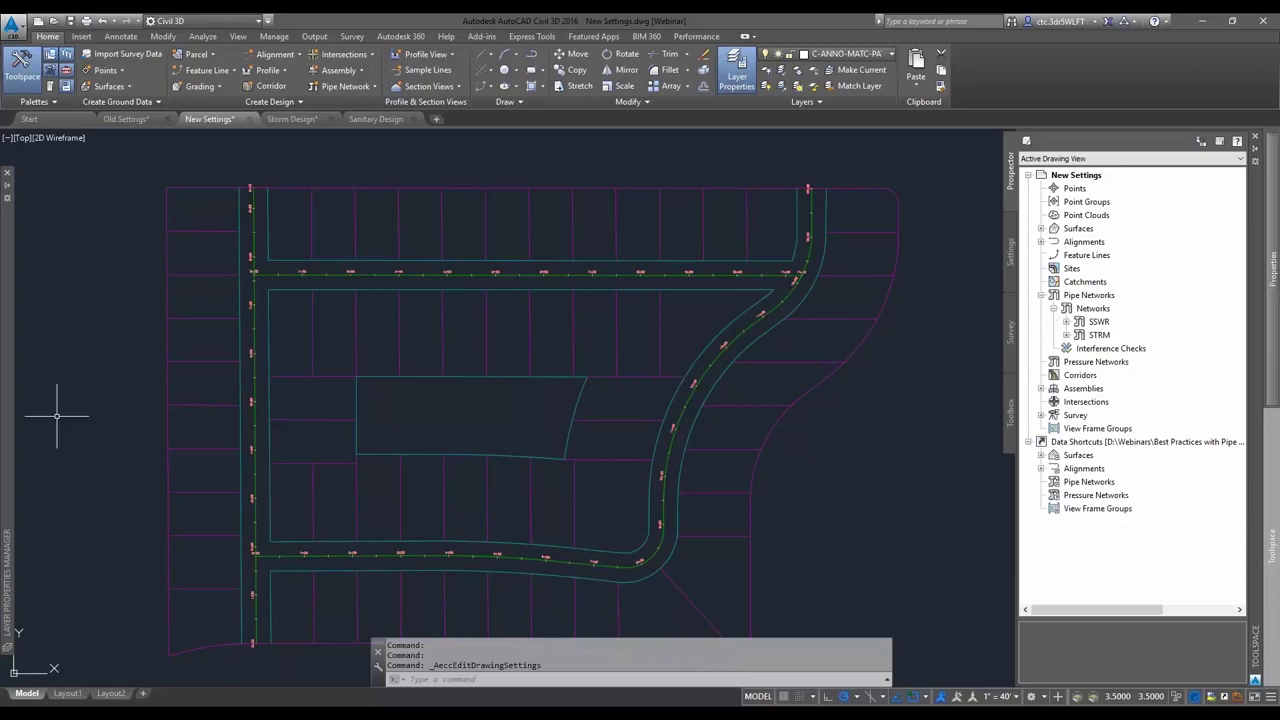
Filter the layer list by 'c-s' and select the C-SSWR-PIPE layer
mouse_move(7, 580)
left_click(485, 178)
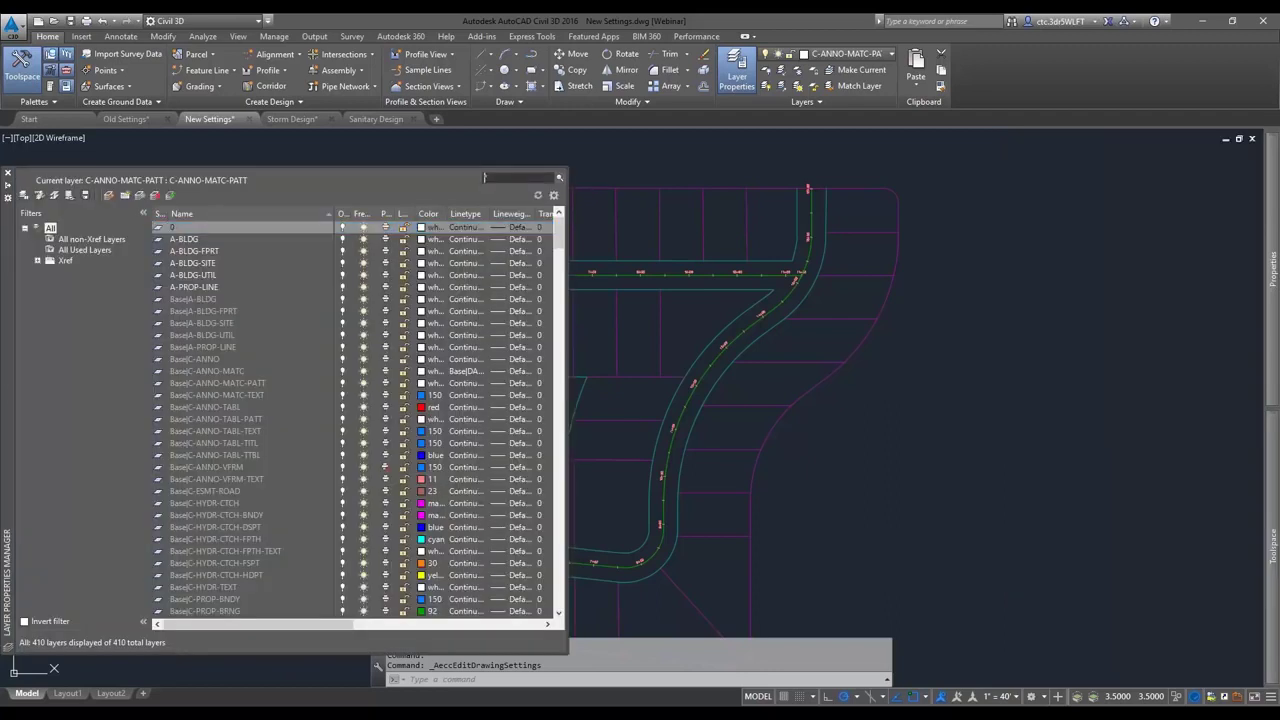
type("c-")
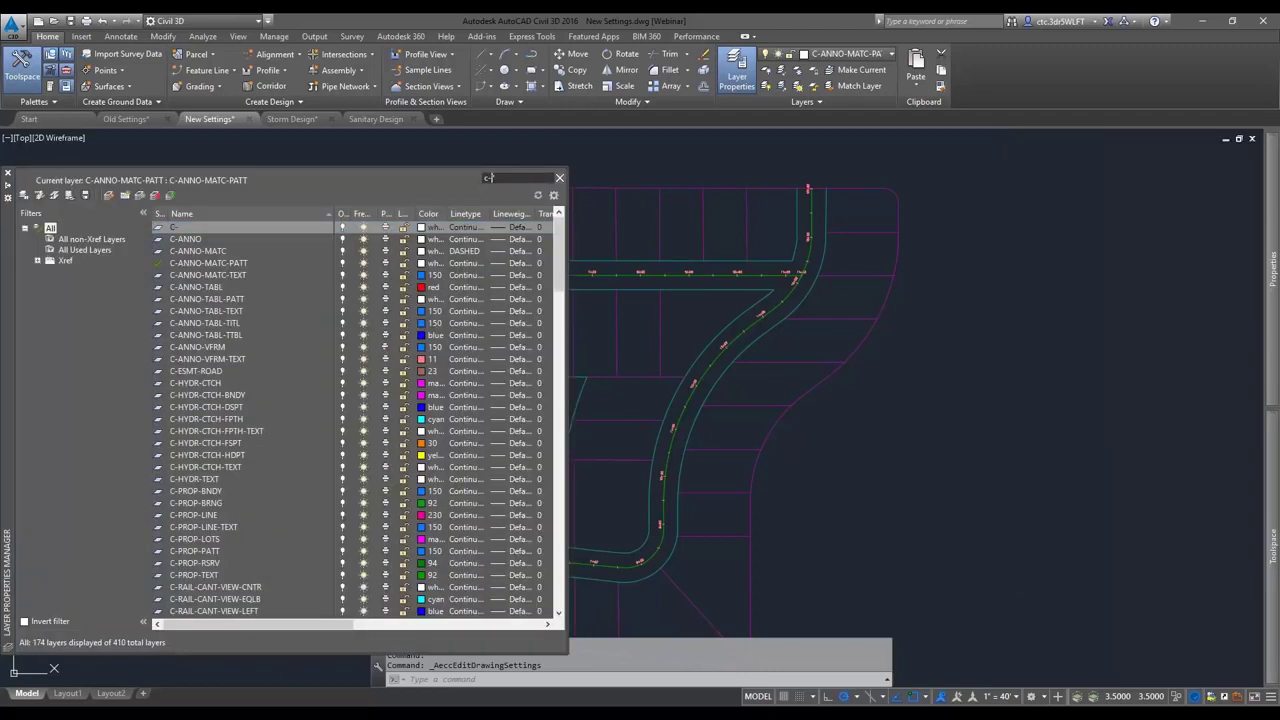
type("s")
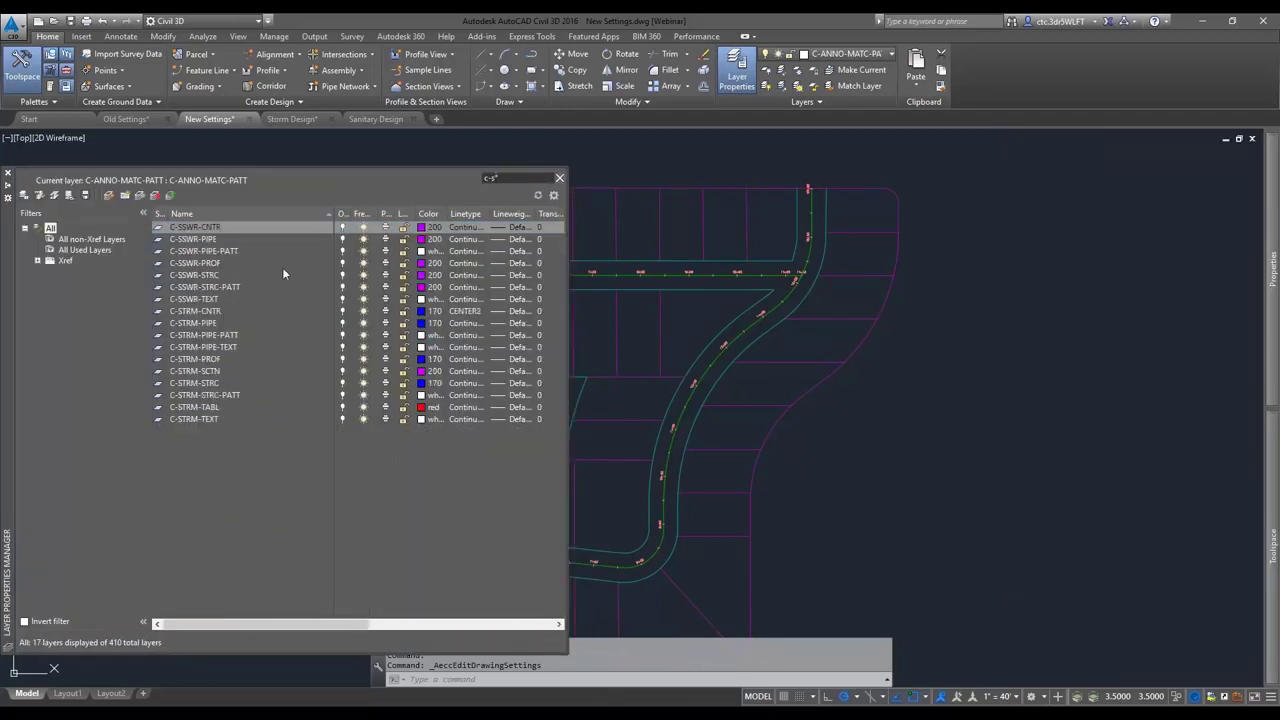
left_click(188, 241)
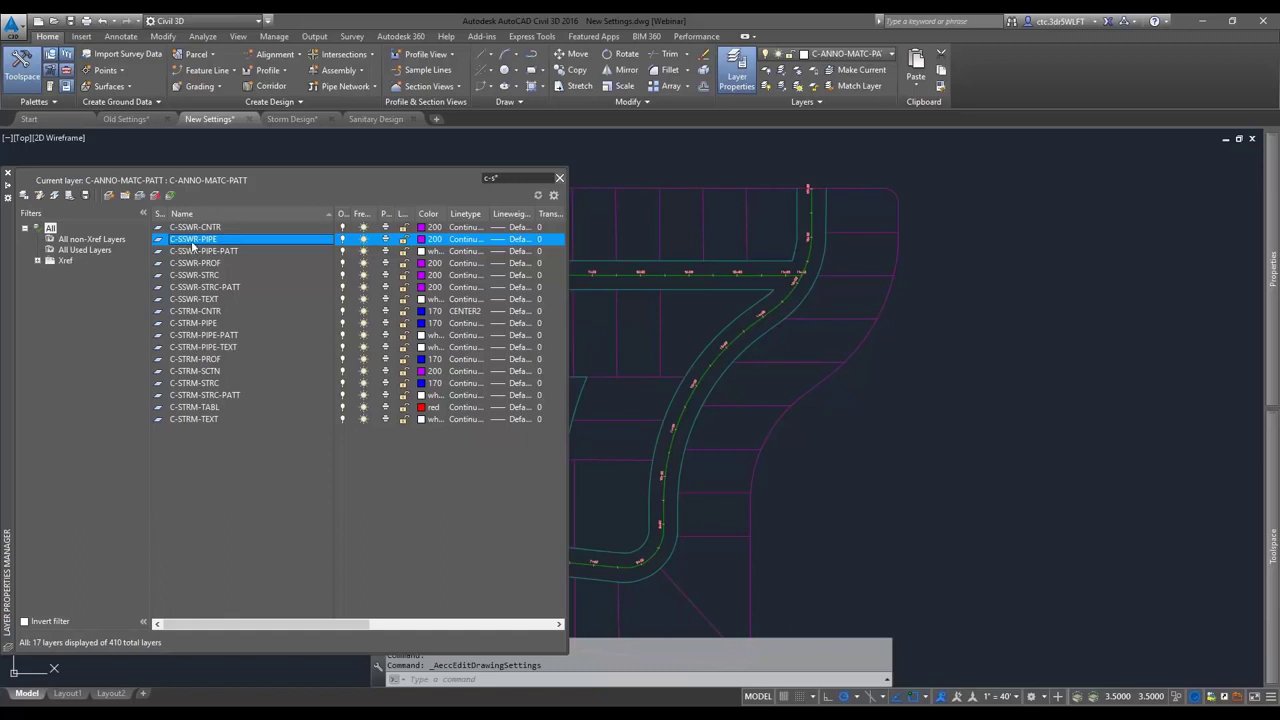
Select the SSWR sanitary network in Prospector's Networks list
mouse_move(1276, 352)
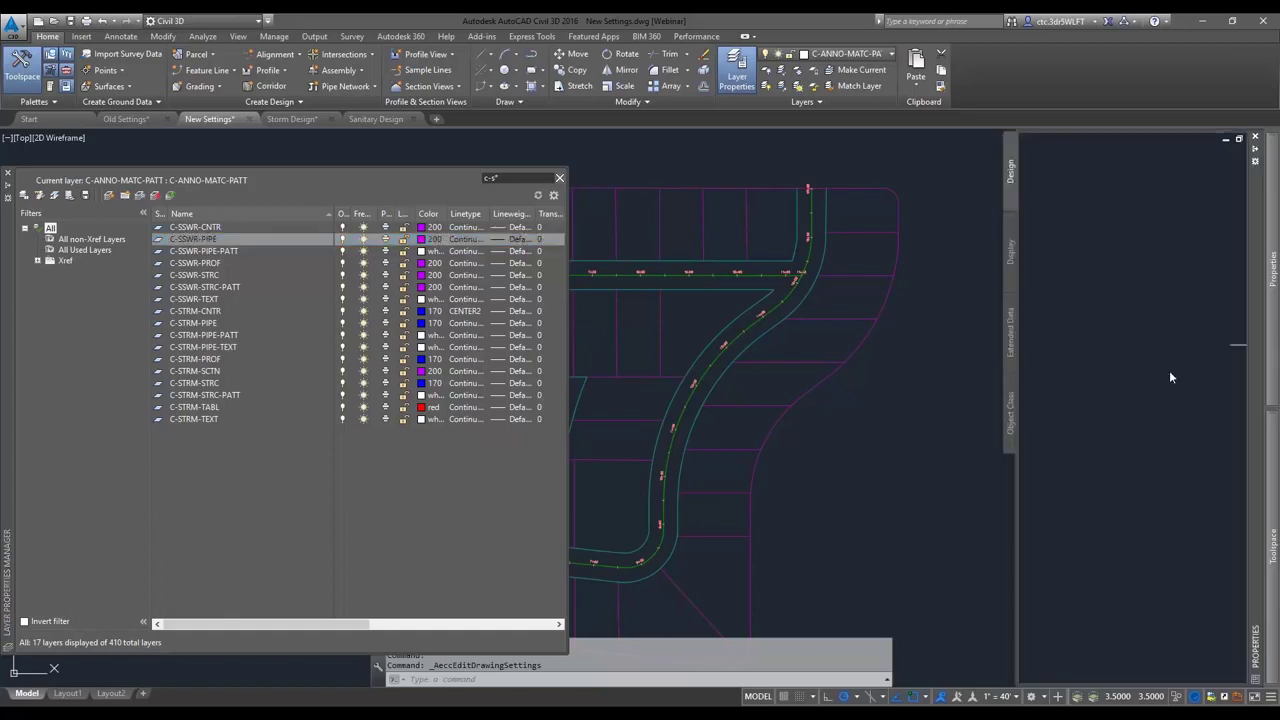
mouse_move(1272, 545)
left_click(1098, 322)
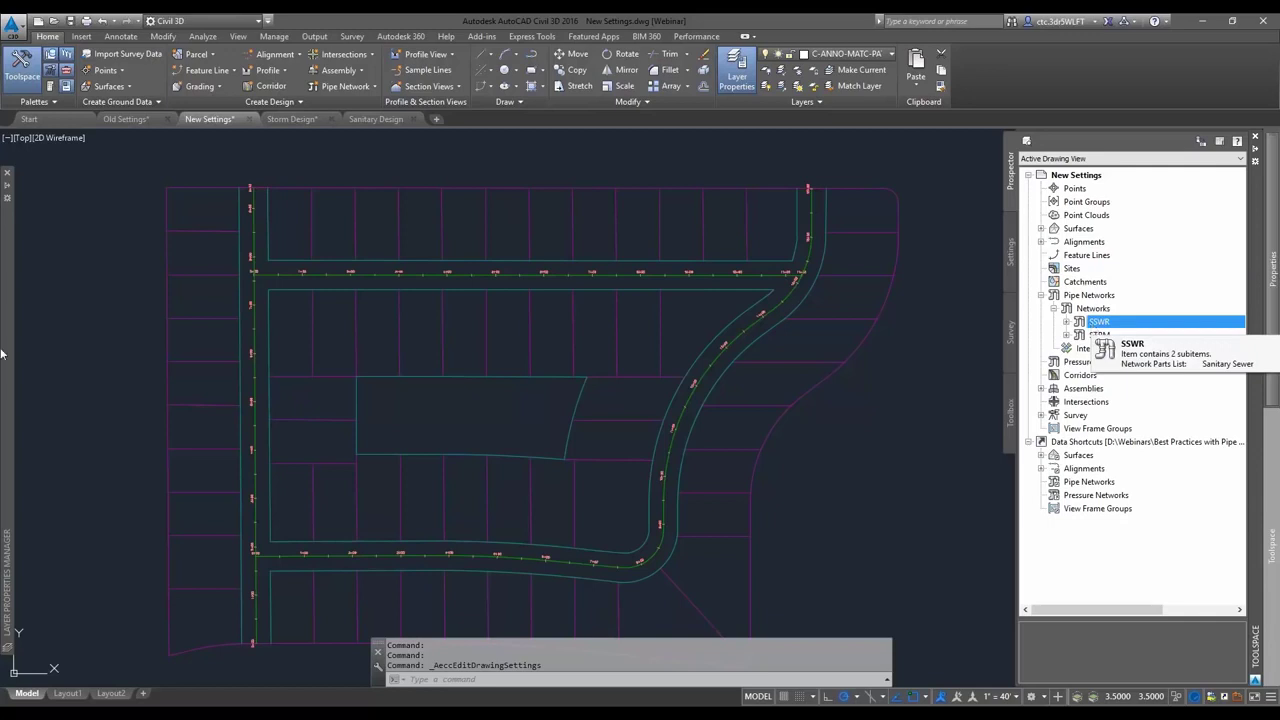
Open the SSWR network's Network Properties to review its C-STRM-PIPE and C-STRM-STRC layers
mouse_move(2, 352)
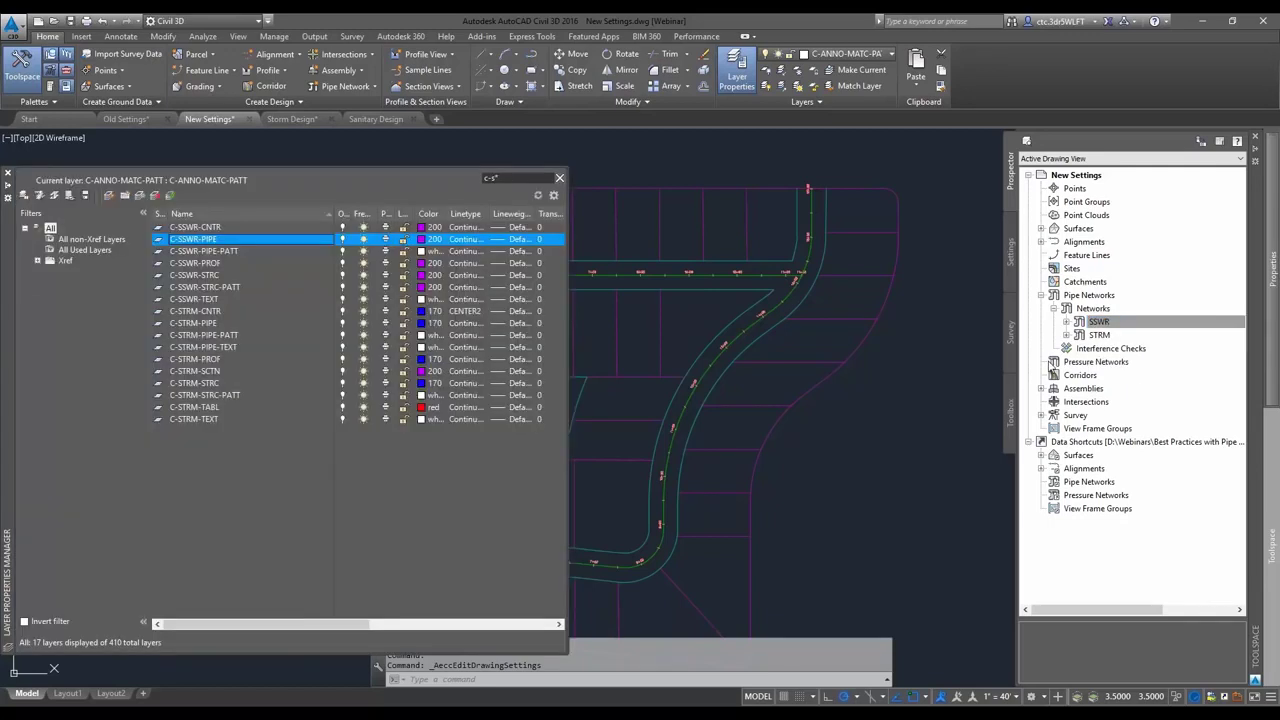
left_click(1099, 322)
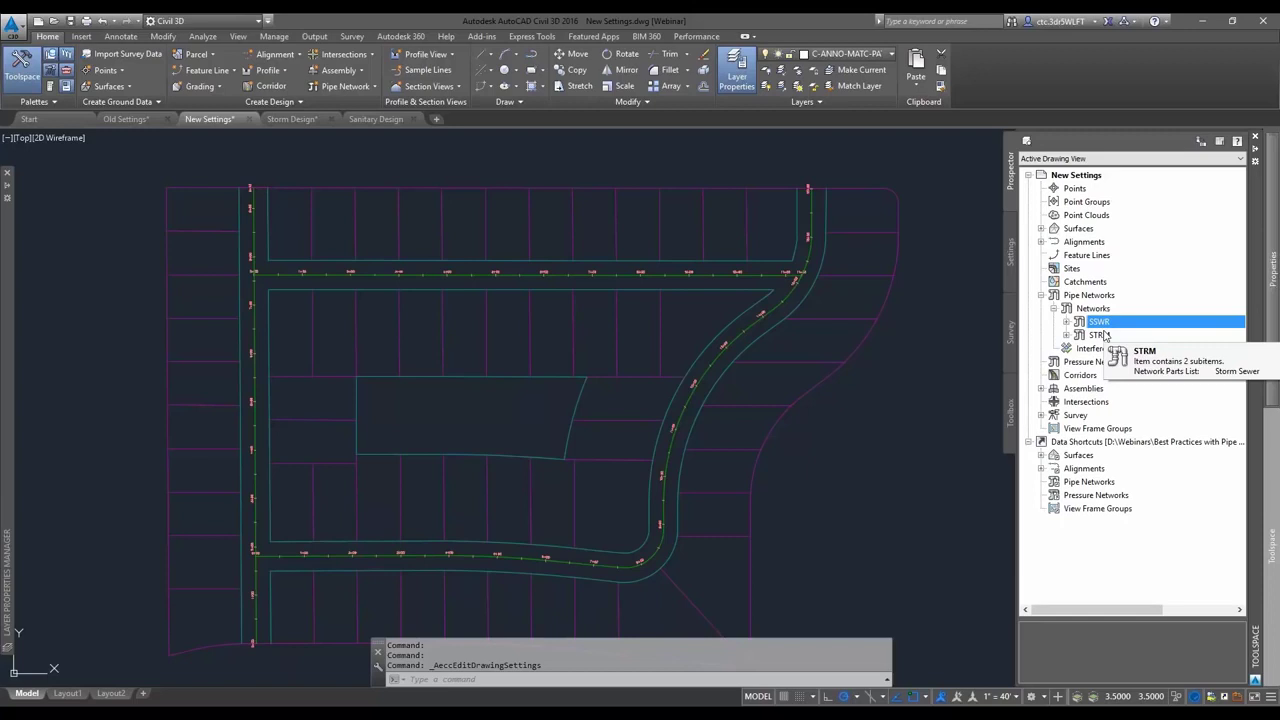
left_click(1108, 337)
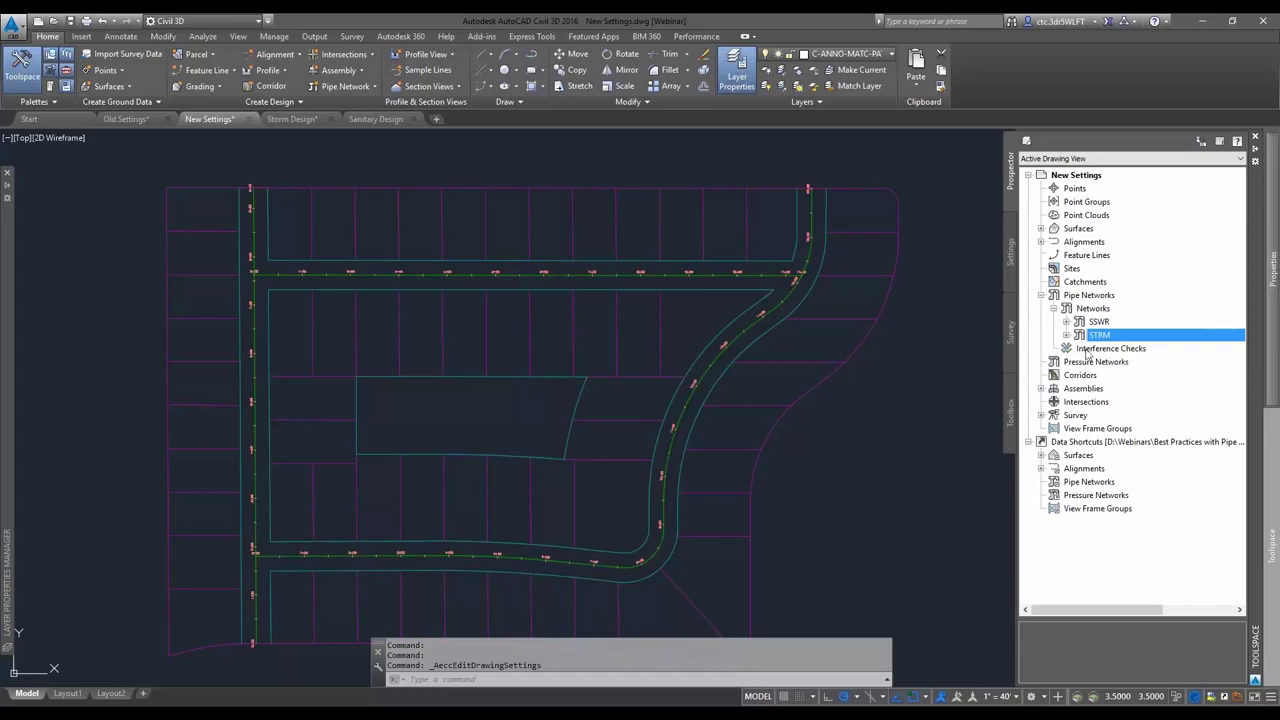
left_click(1098, 322)
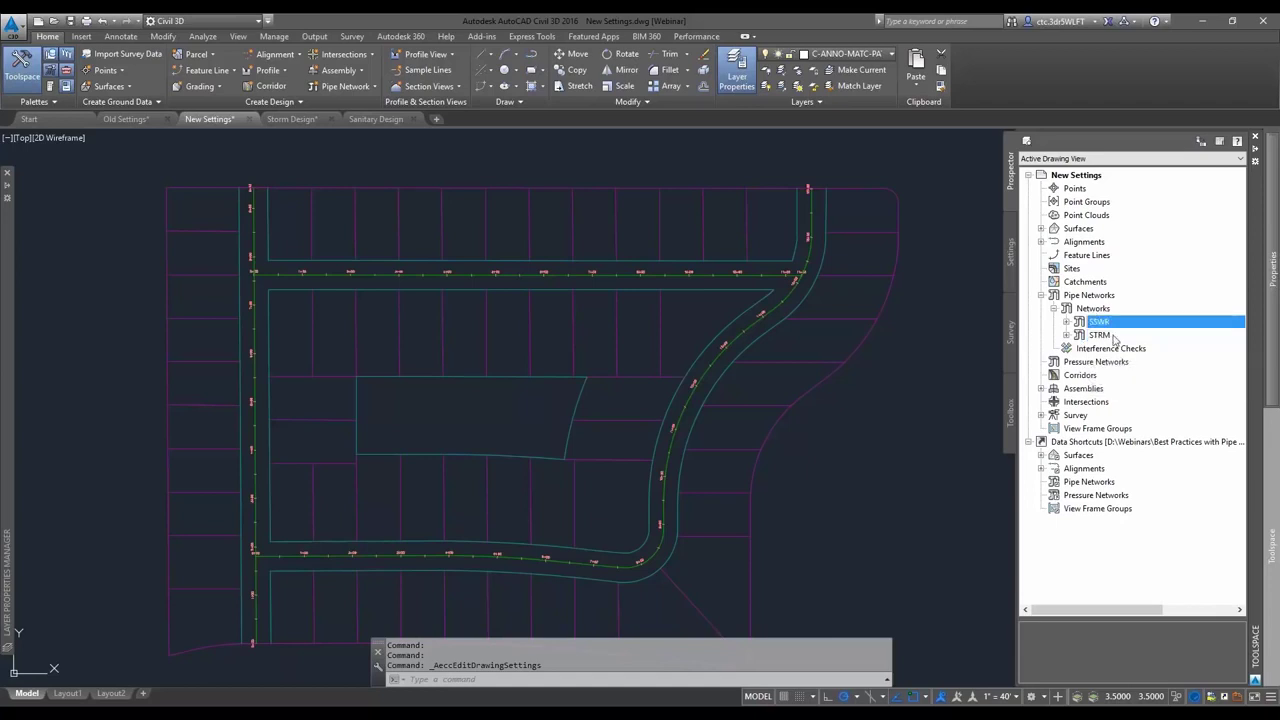
right_click(1100, 322)
left_click(1110, 327)
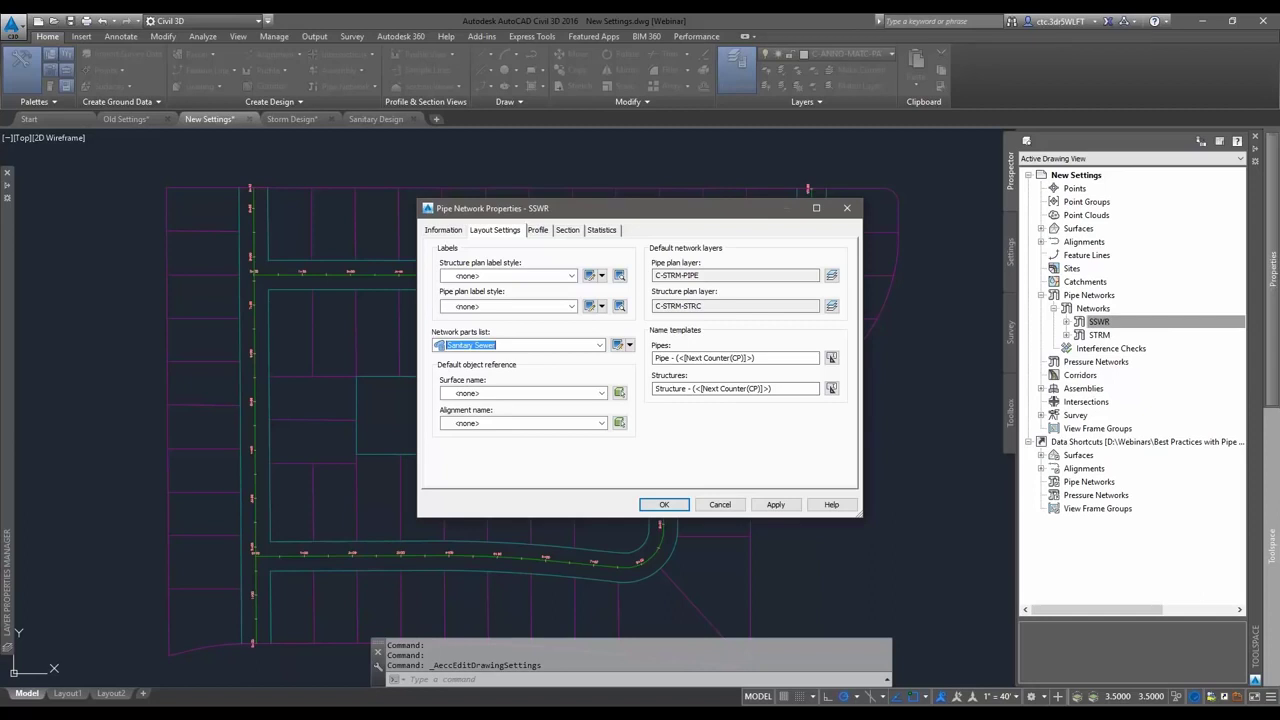
Close the SSWR properties without changes and delete the old SSWR pipe network
left_click(662, 275)
double_click(662, 275)
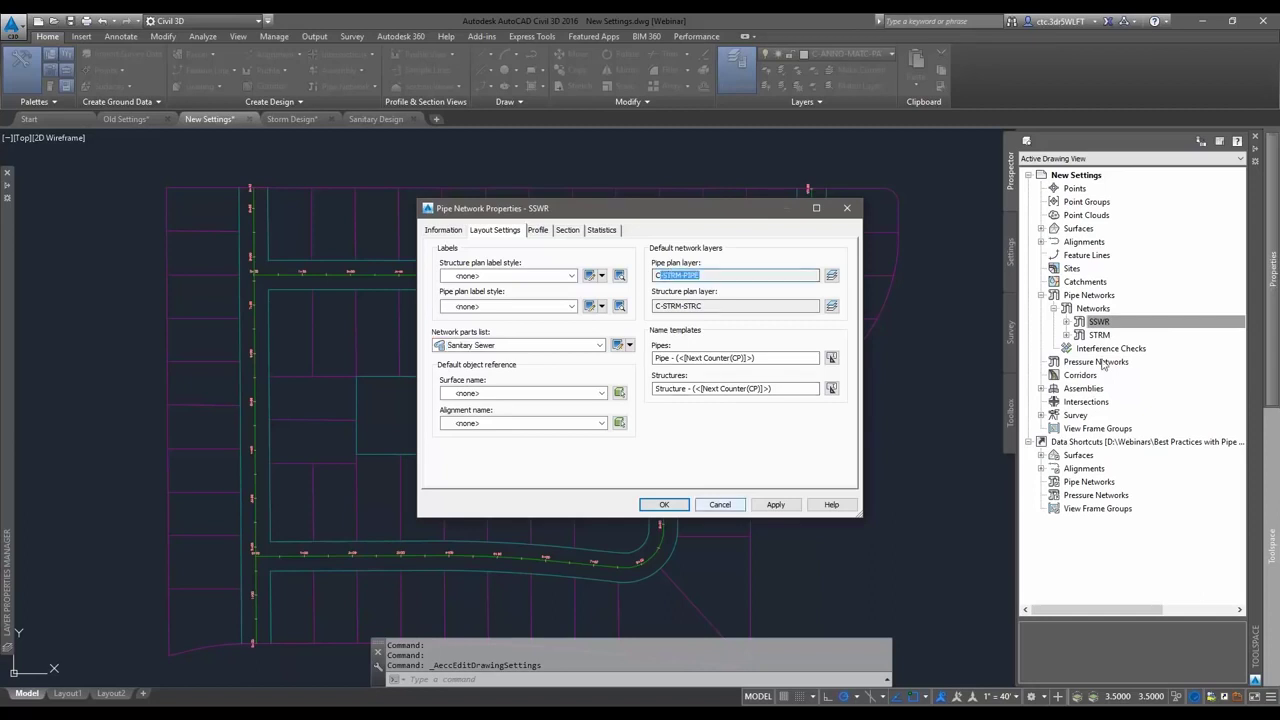
key("Escape")
right_click(1125, 323)
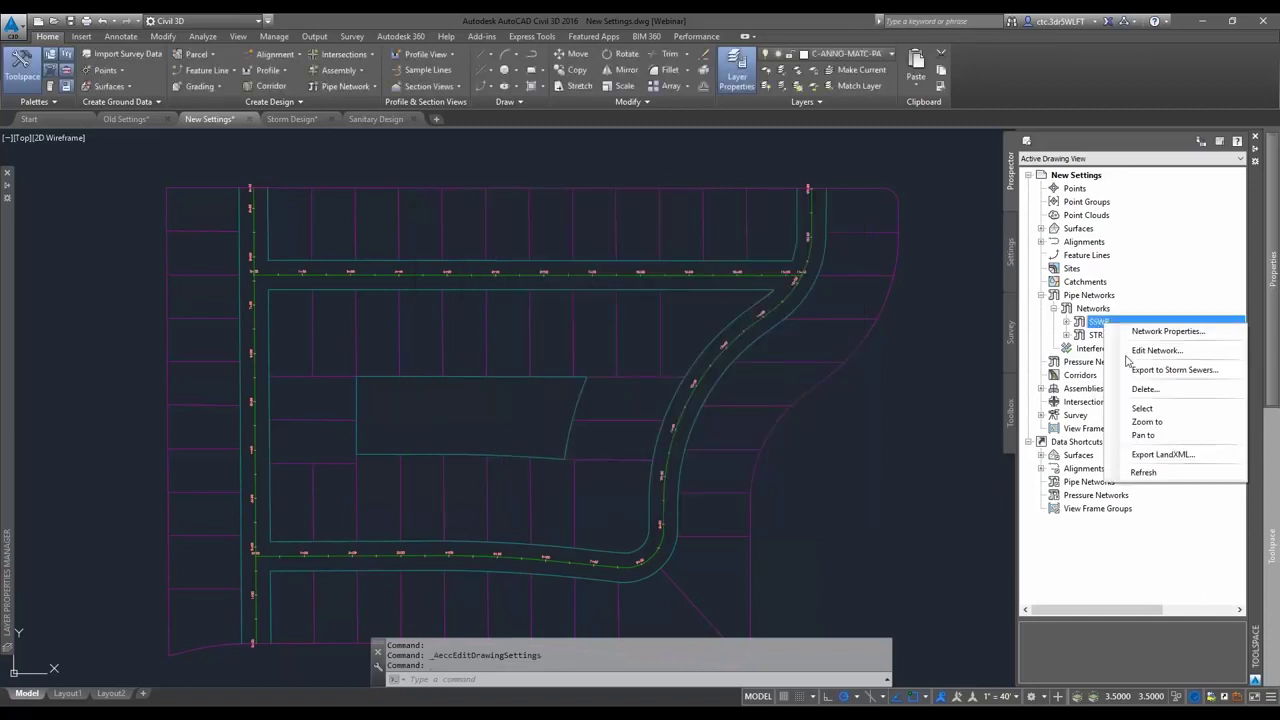
left_click(1145, 388)
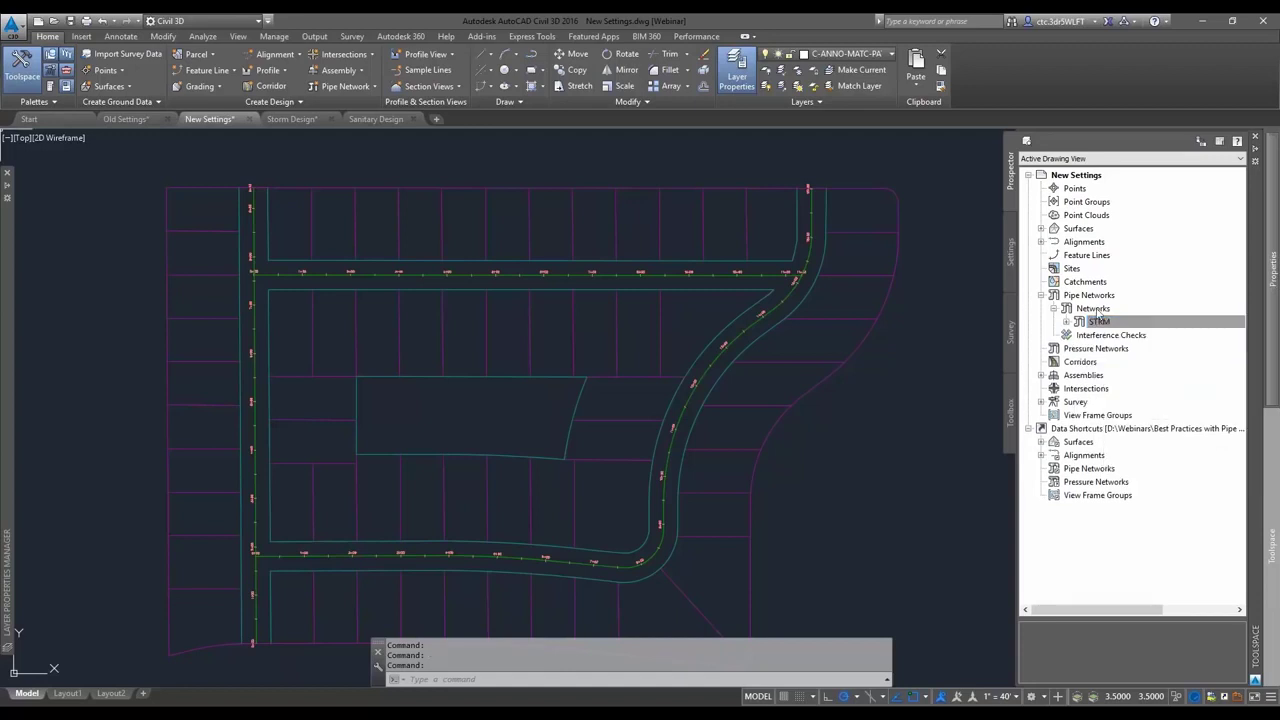
Create a new pipe network named SSWR using the Sanitary Sewer parts list
right_click(1098, 317)
left_click(1130, 323)
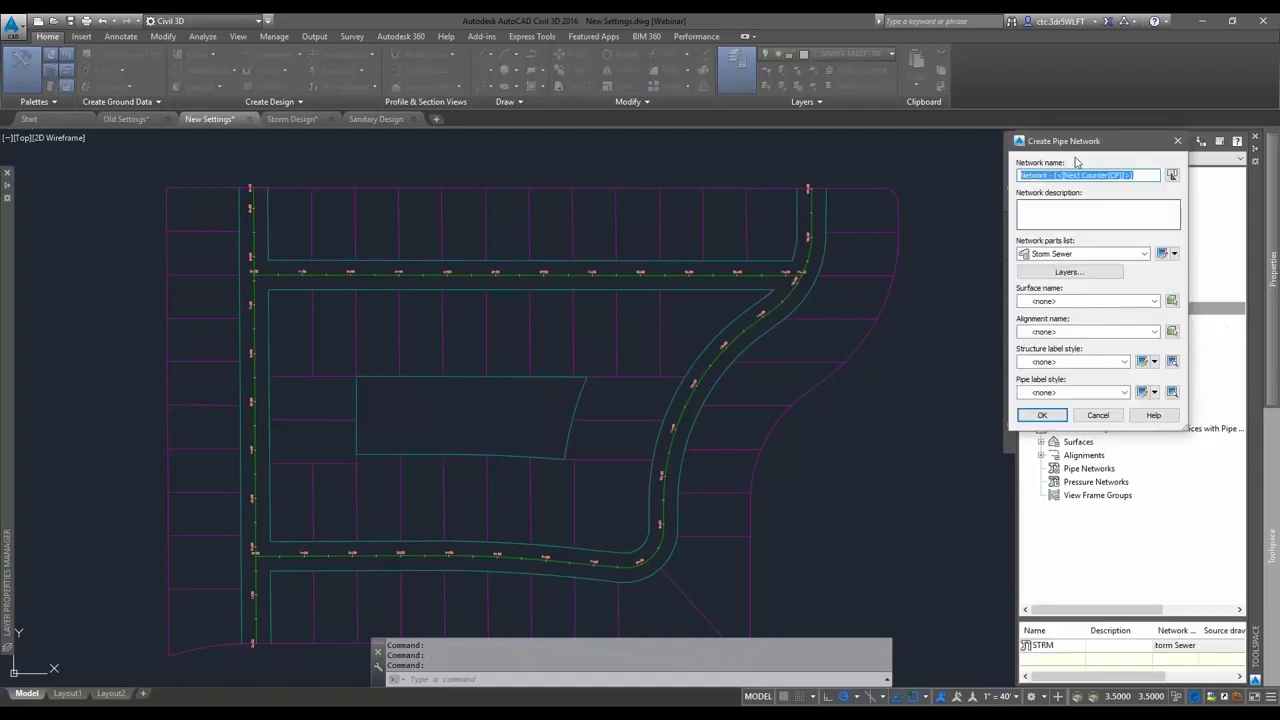
type("SSWR")
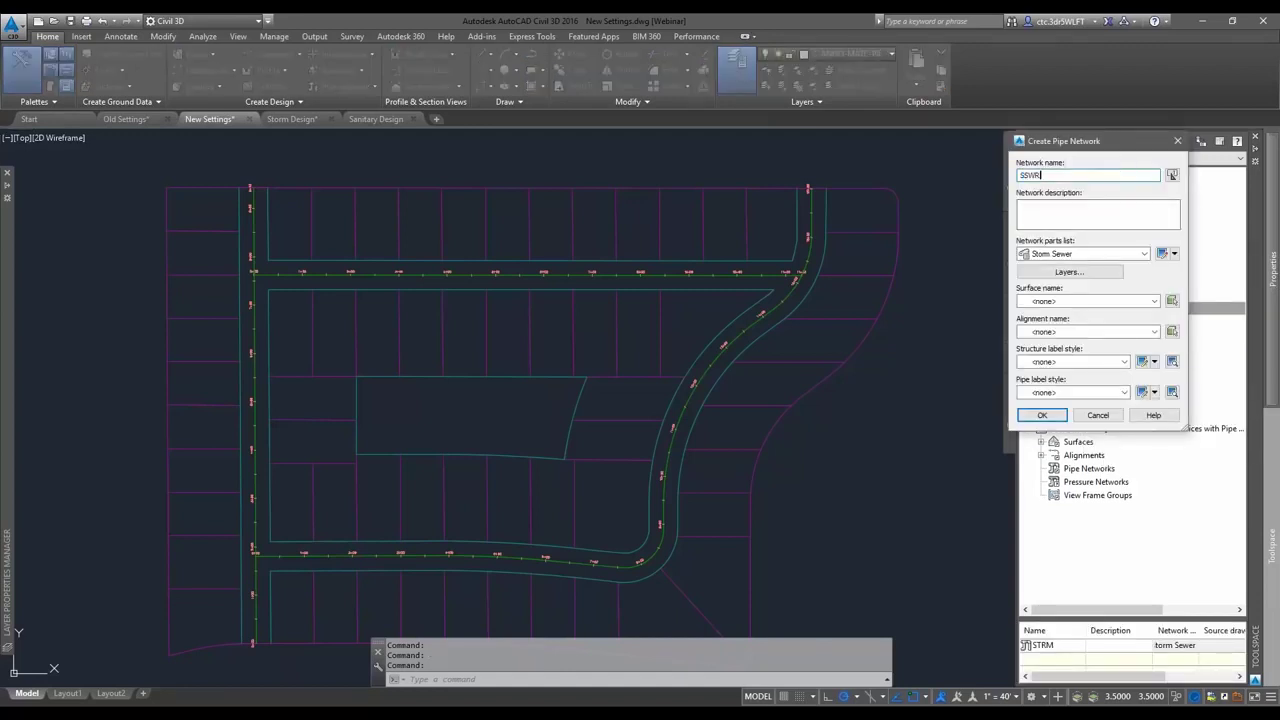
left_click(1144, 253)
left_click(1060, 285)
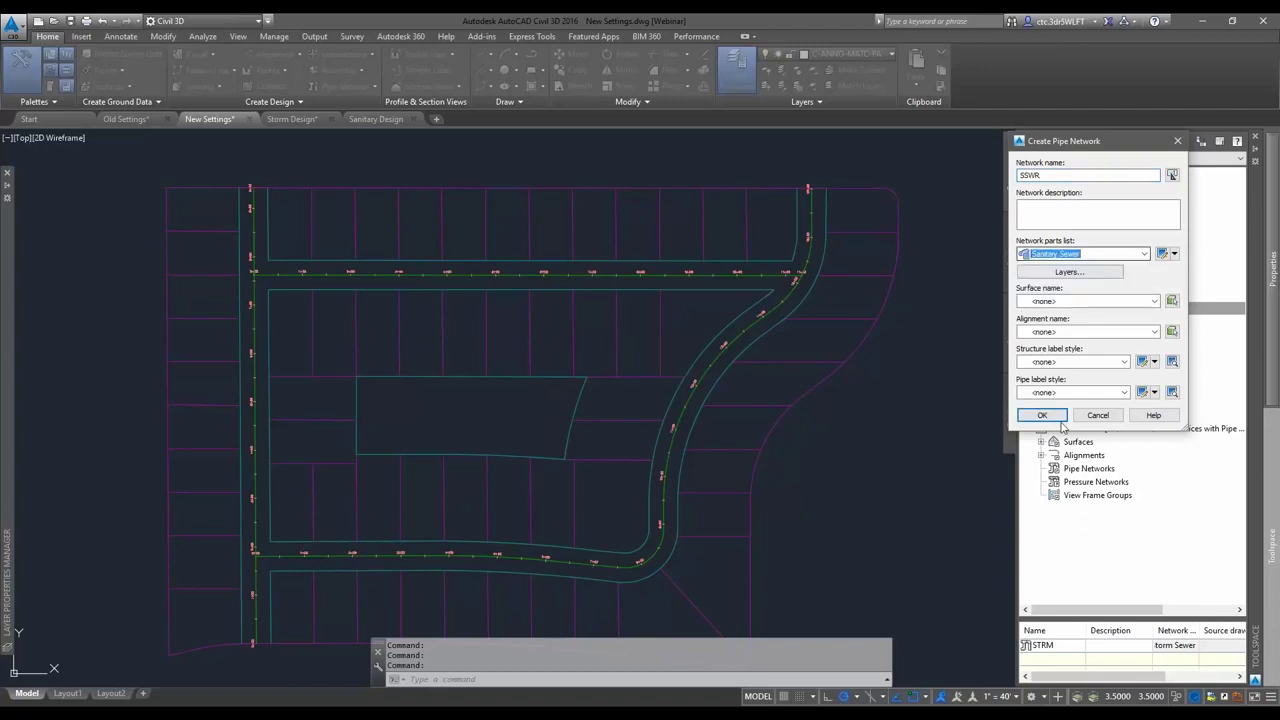
left_click(1042, 415)
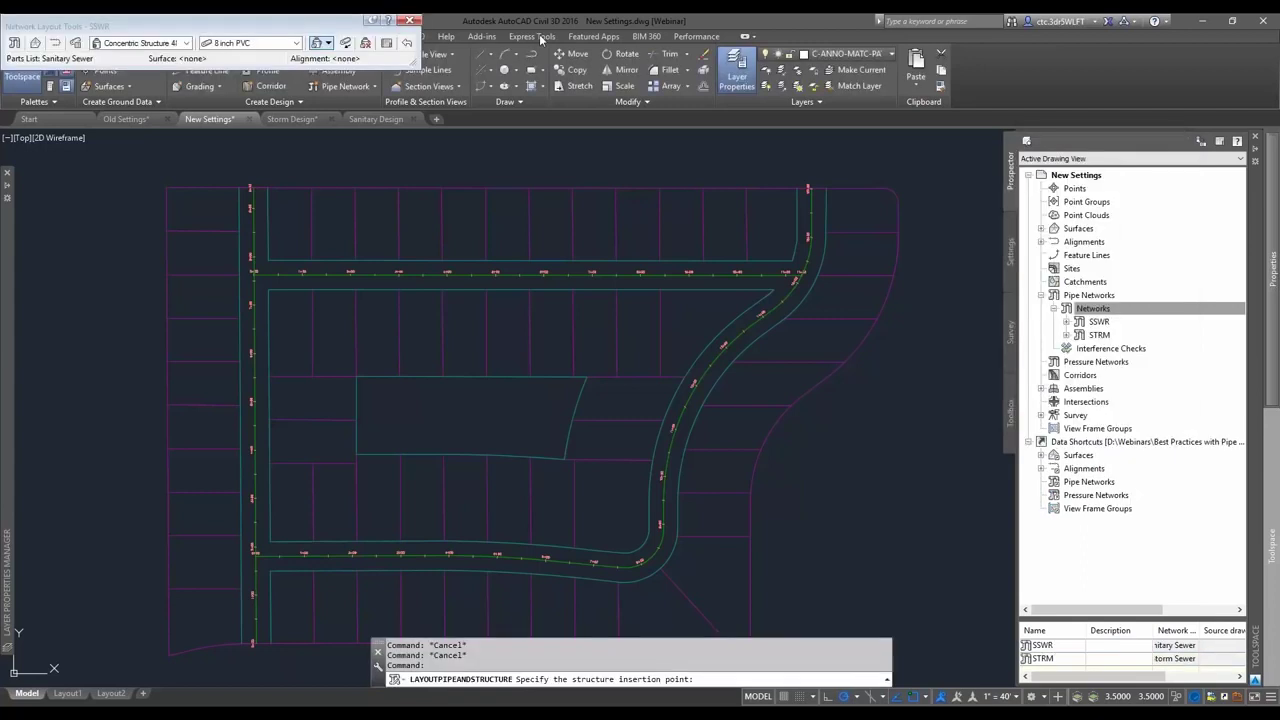
key("Escape")
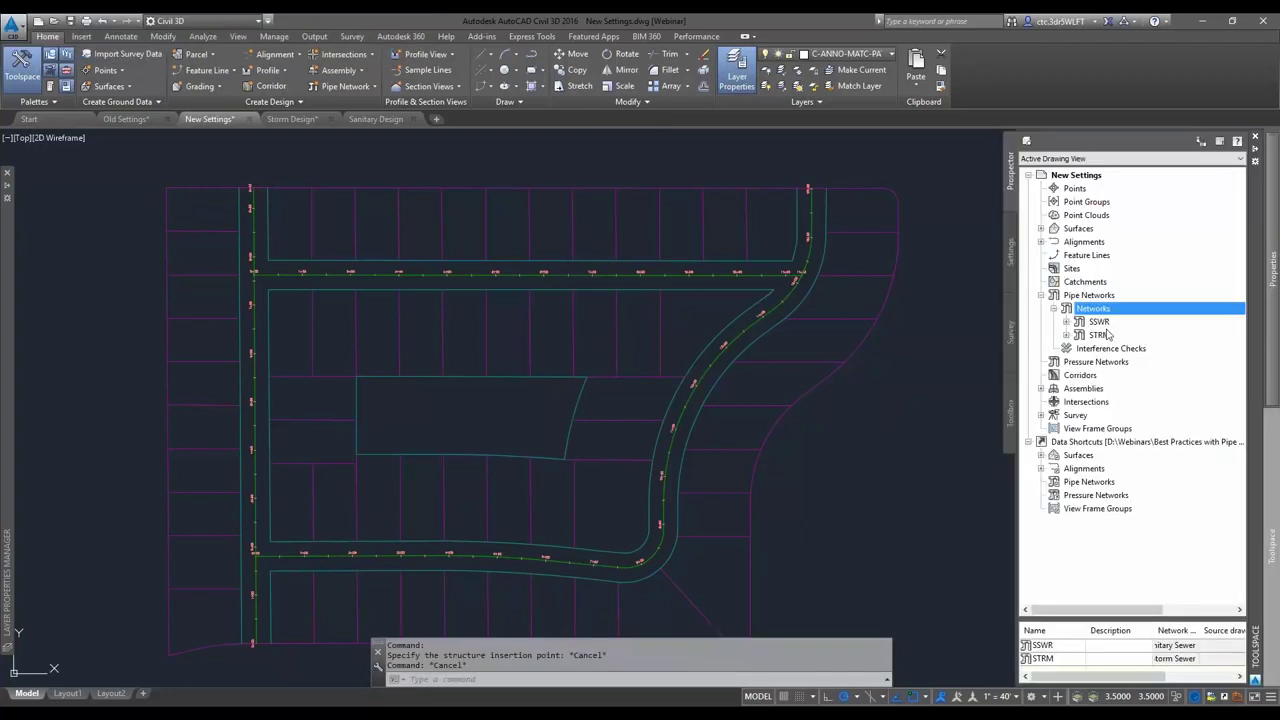
Open the new SSWR network's properties to see its C-*-PIPE and C-*-STRC default layers
double_click(1098, 321)
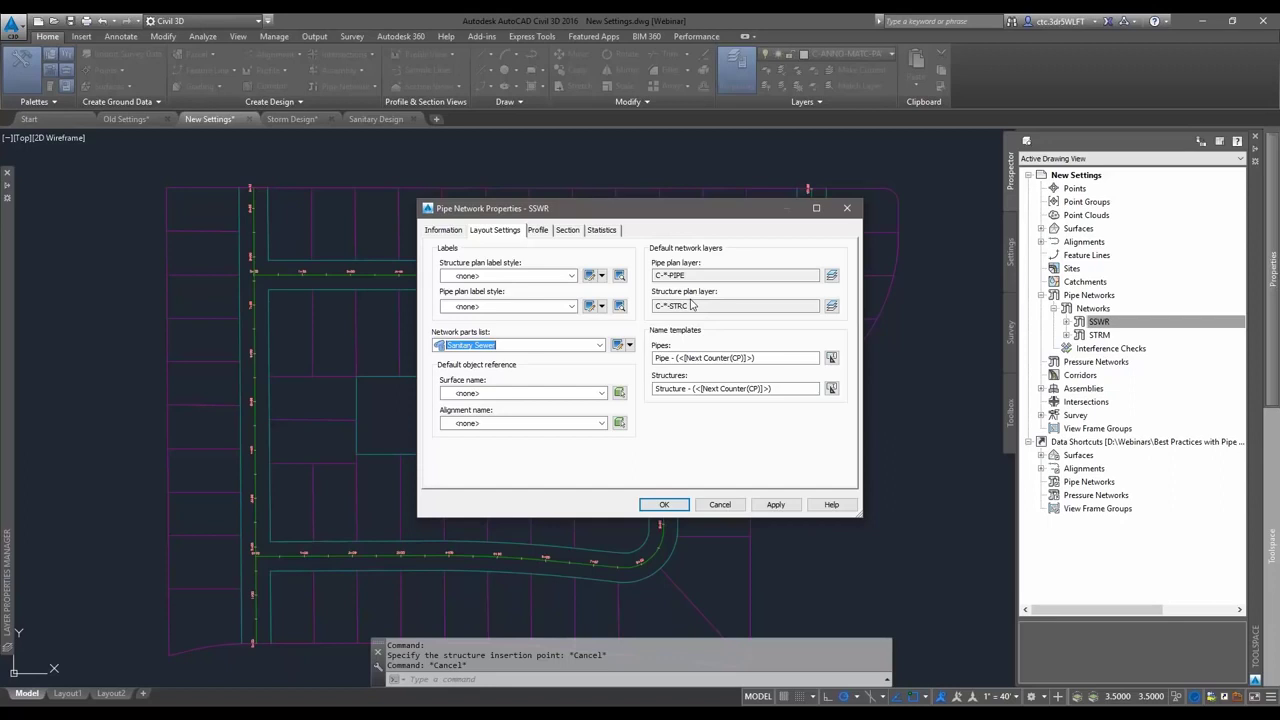
Check the STRM network's properties, then delete the old STRM pipe network
left_click(686, 275)
key("Escape")
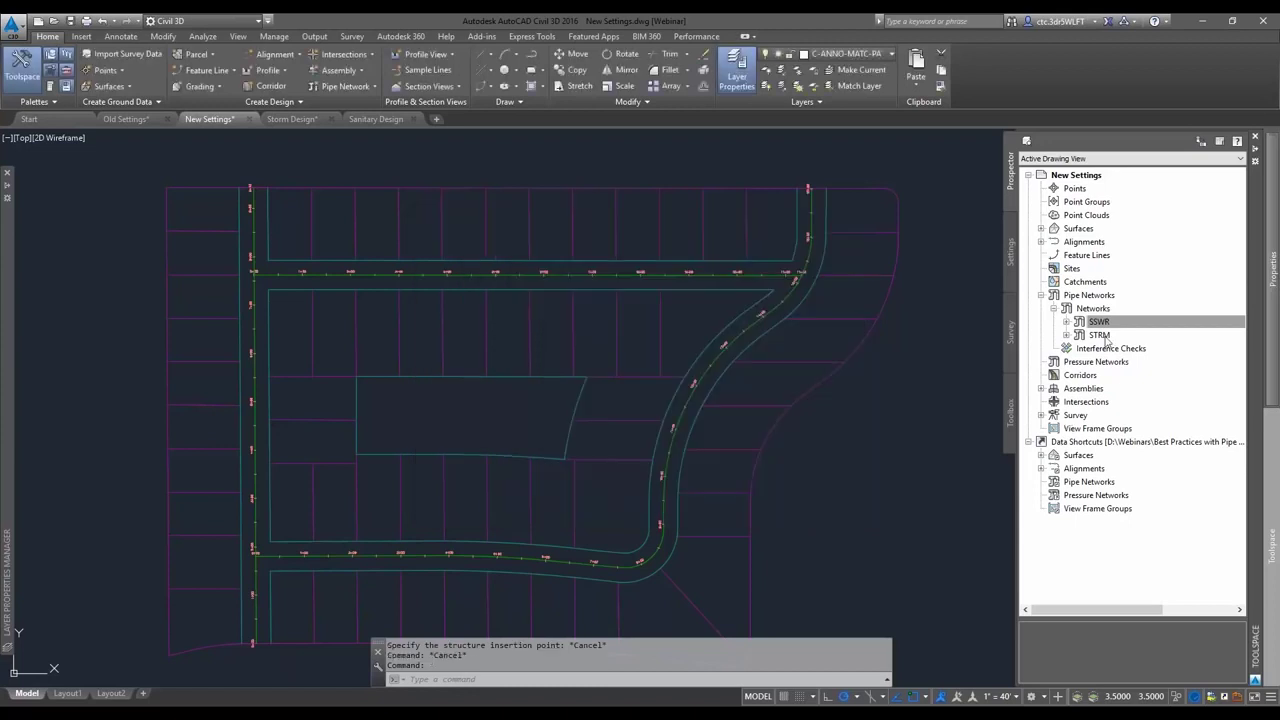
right_click(1100, 335)
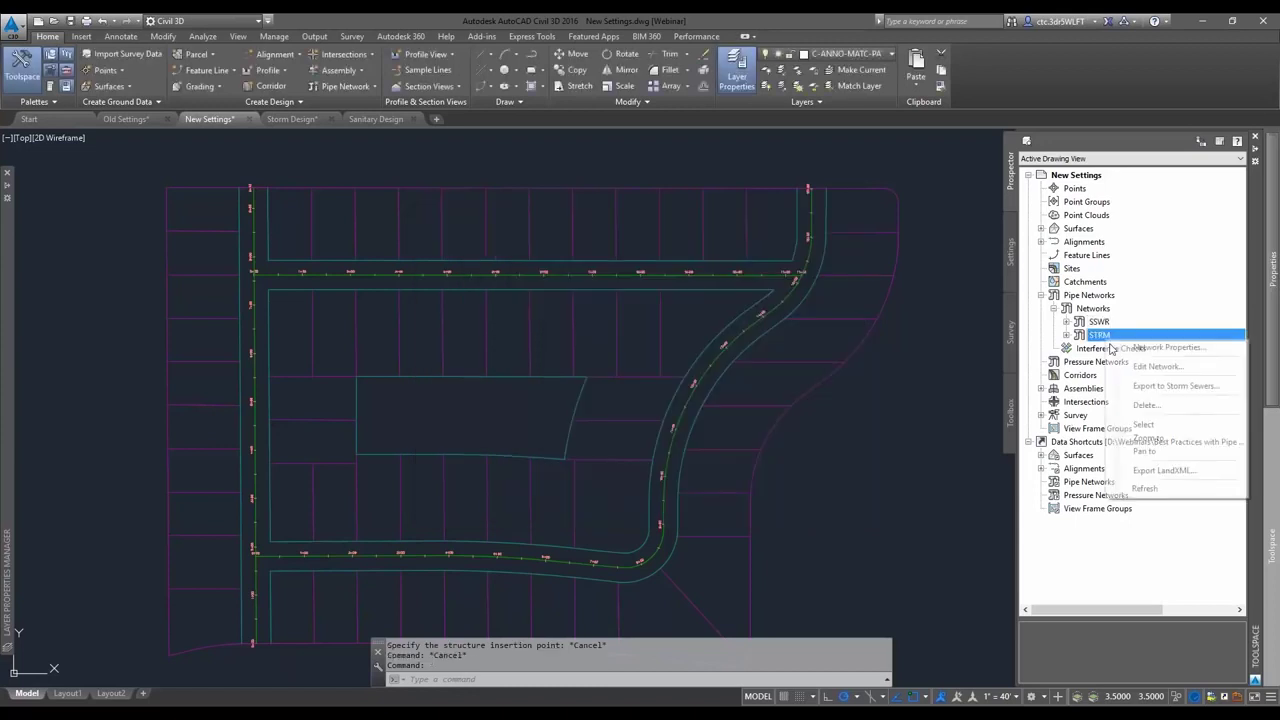
left_click(1150, 347)
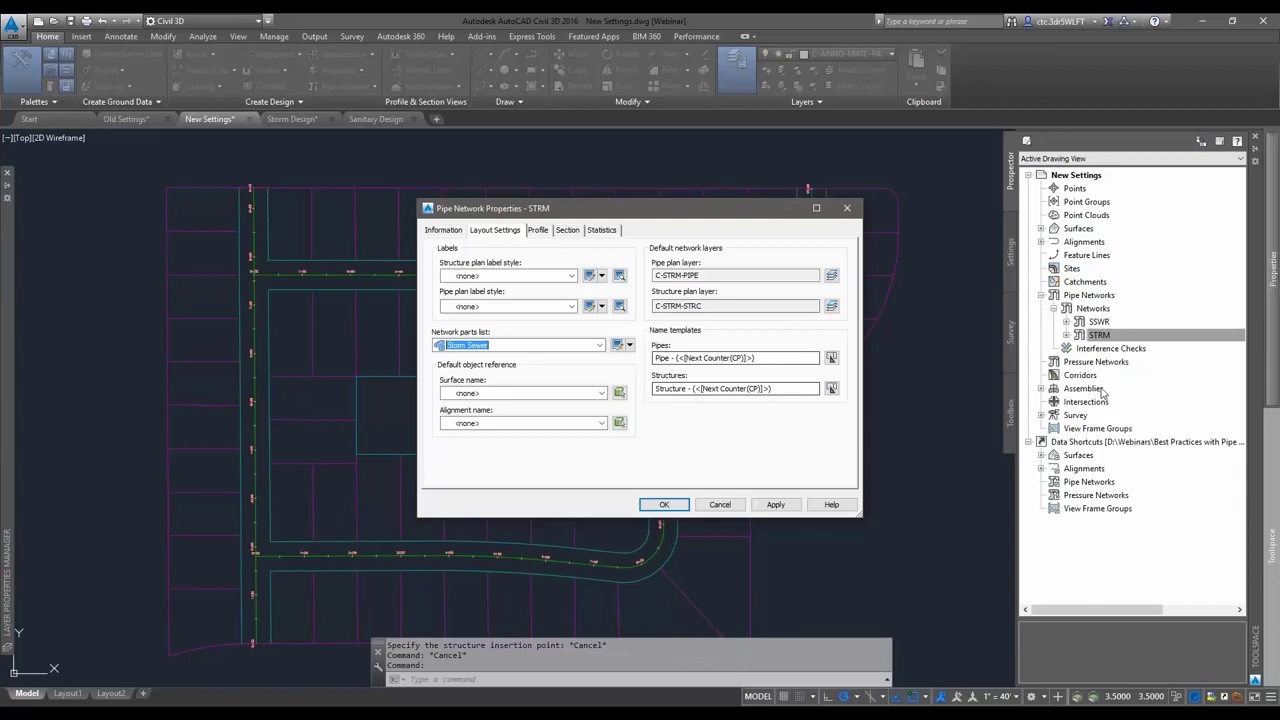
key("Escape")
right_click(1112, 347)
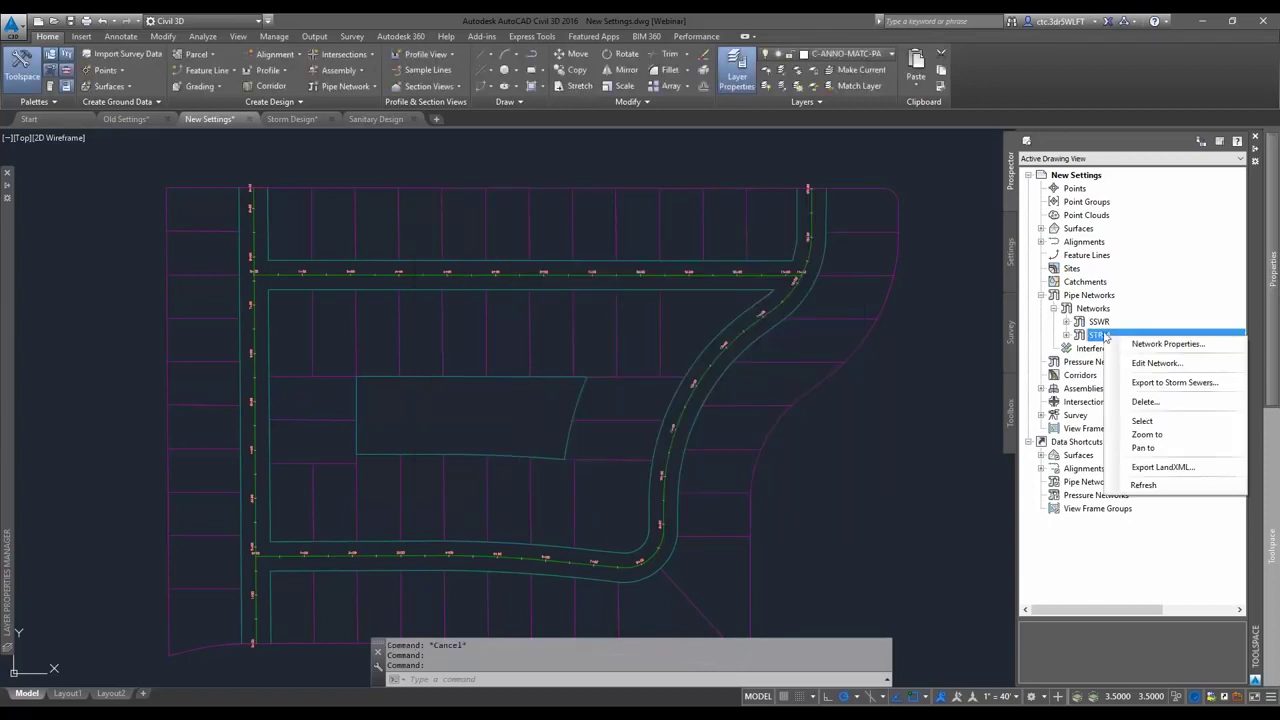
key("Delete")
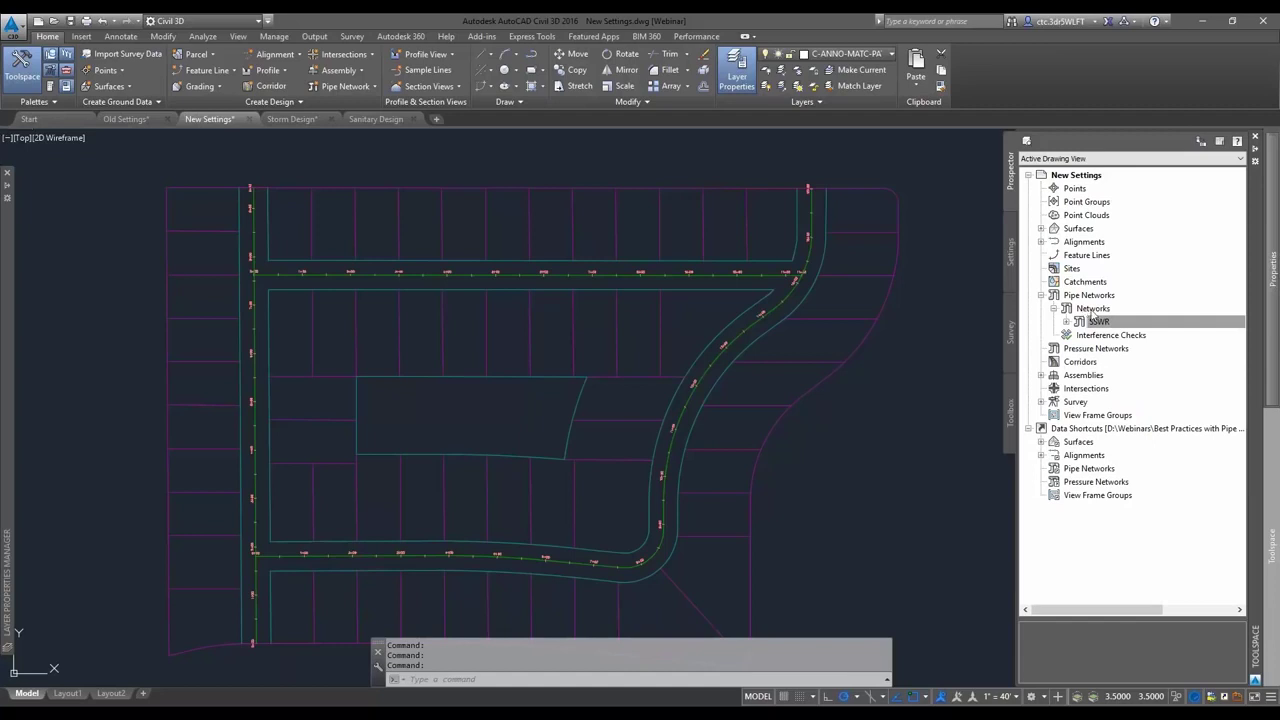
Create a new pipe network named STRM using the Storm Sewer parts list
right_click(1085, 309)
left_click(1150, 313)
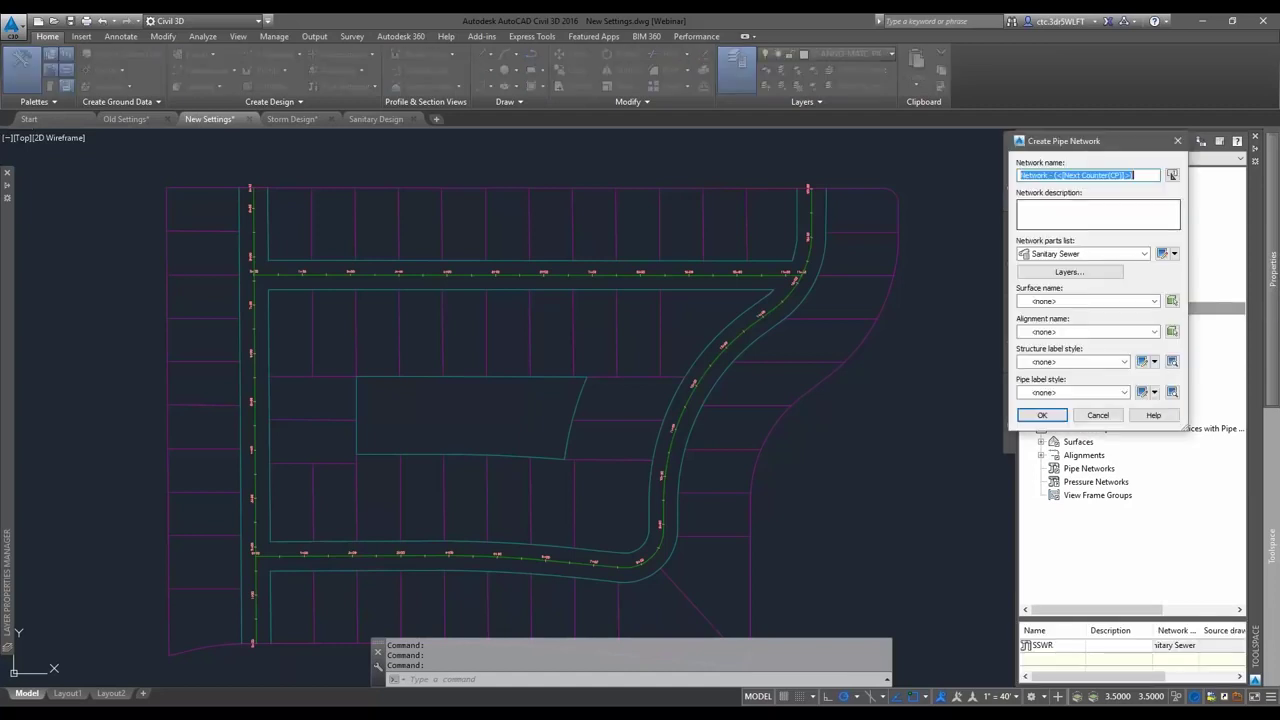
type("S")
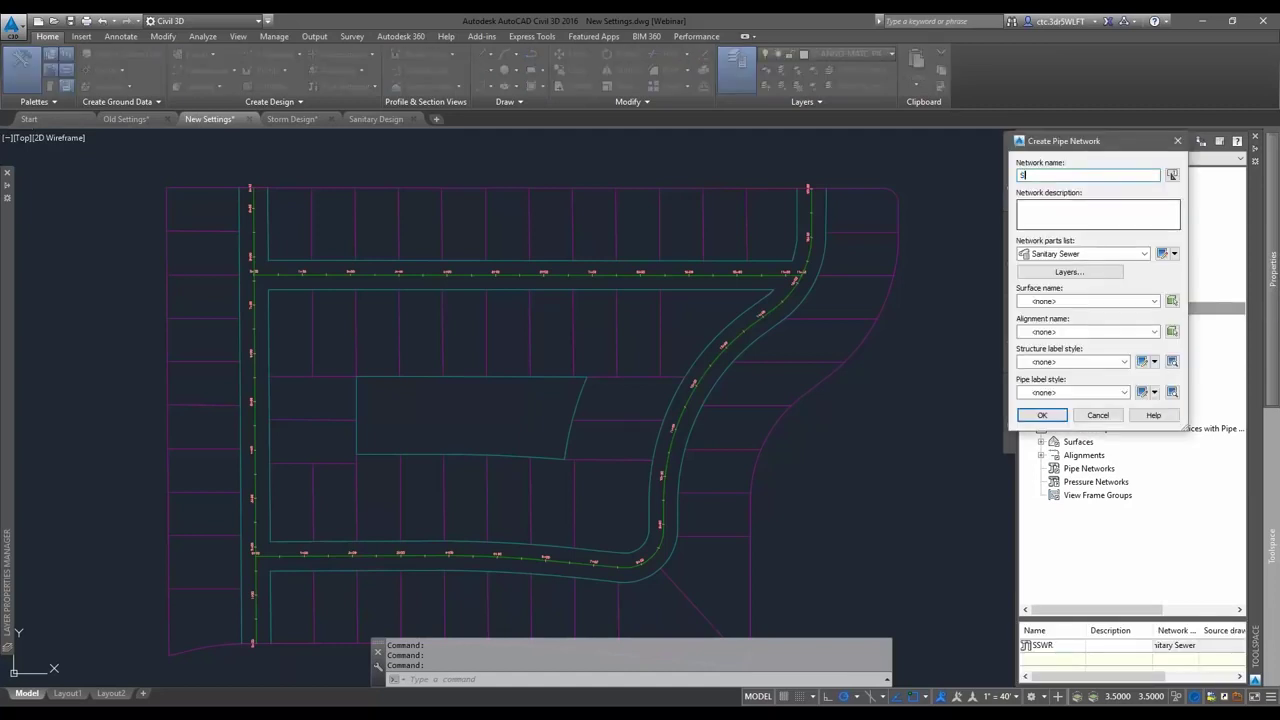
type("TRM")
left_click(1144, 253)
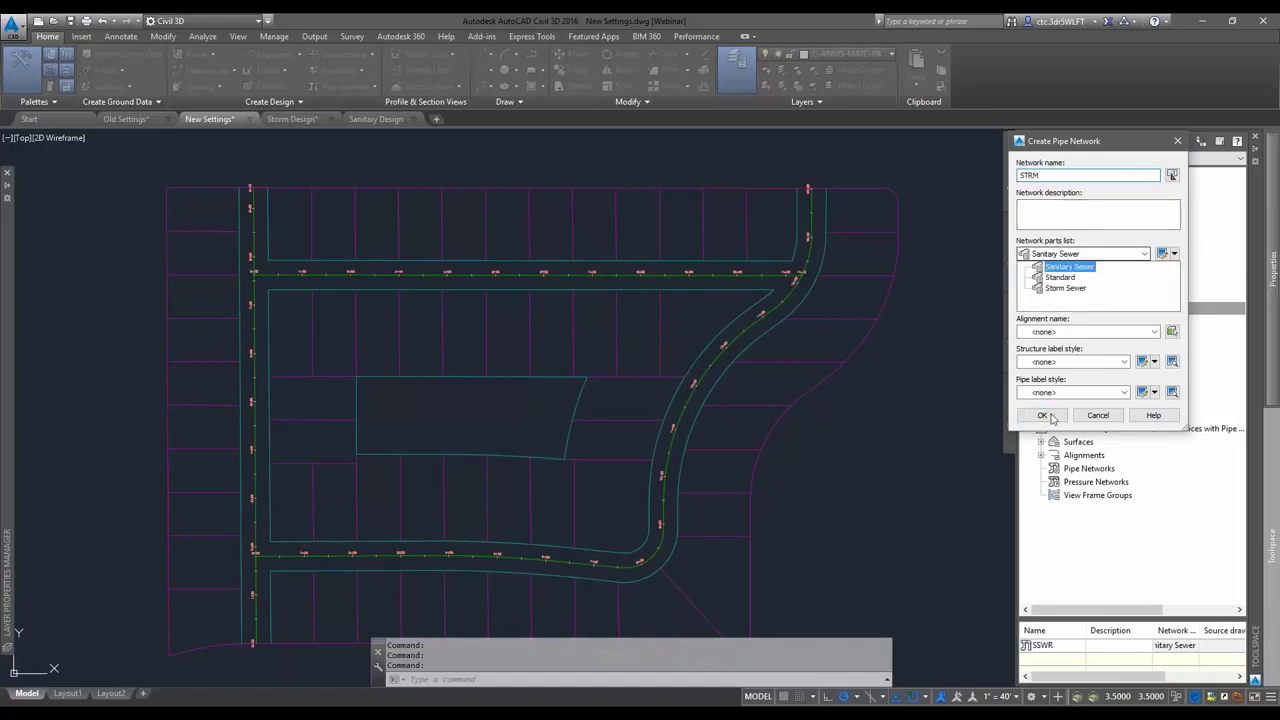
left_click(1080, 288)
left_click(1041, 415)
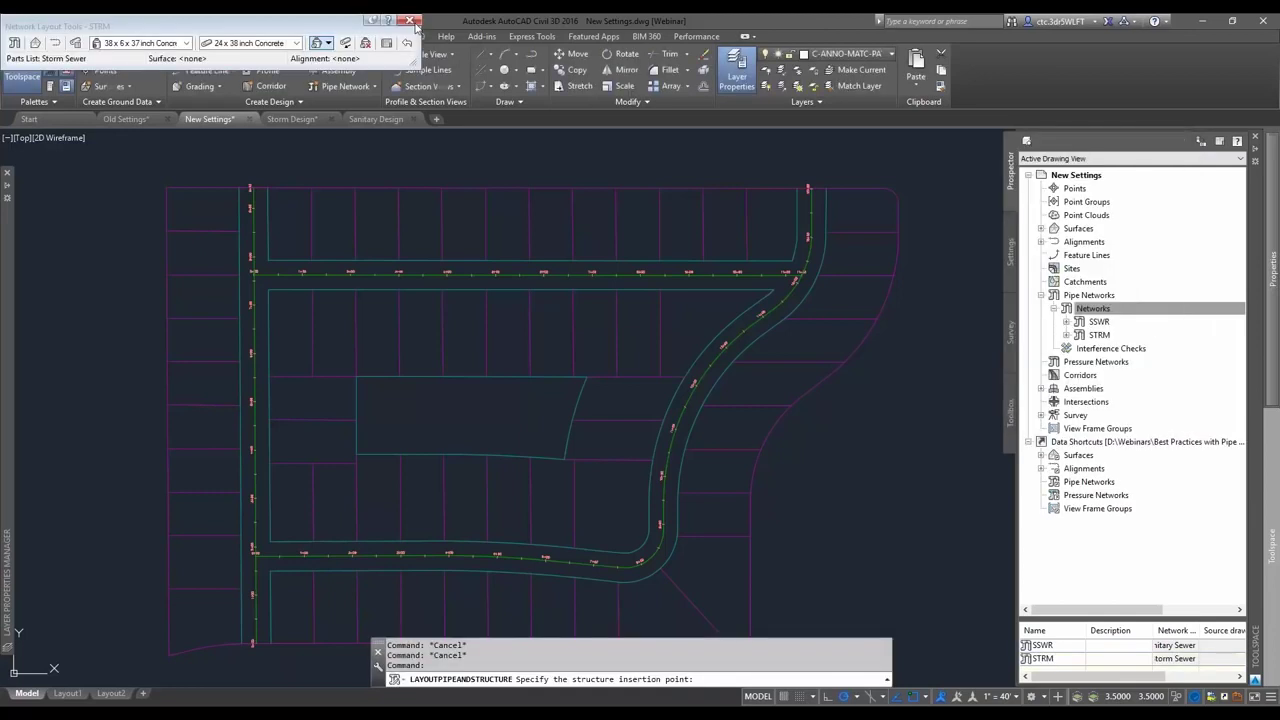
left_click(410, 20)
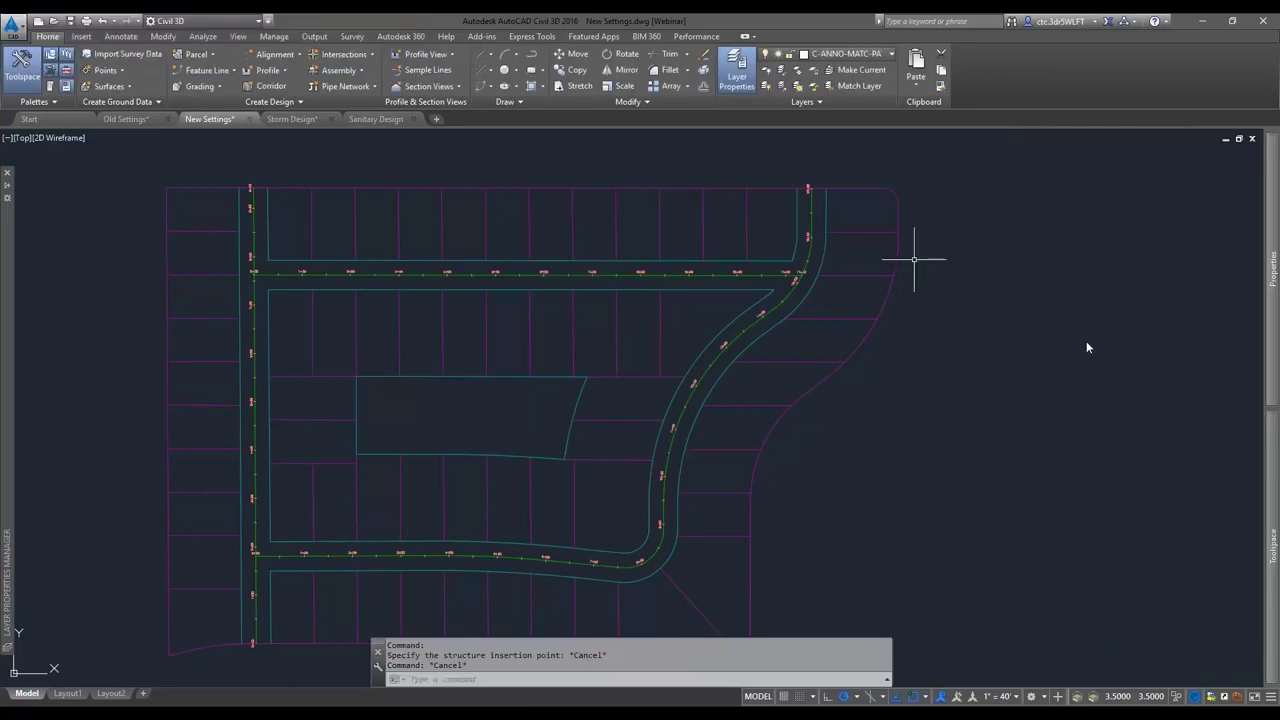
Review the new STRM network's properties showing C-*-PIPE and C-*-STRC layers
left_click(1099, 335)
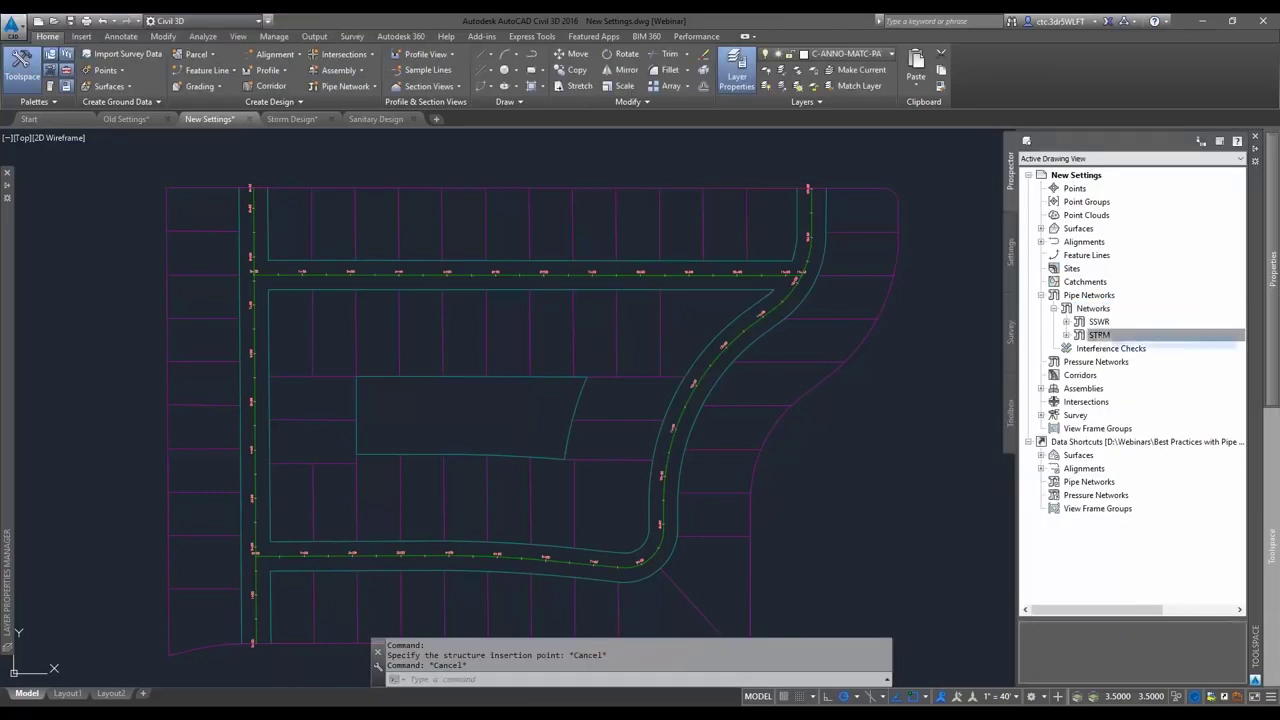
double_click(1099, 335)
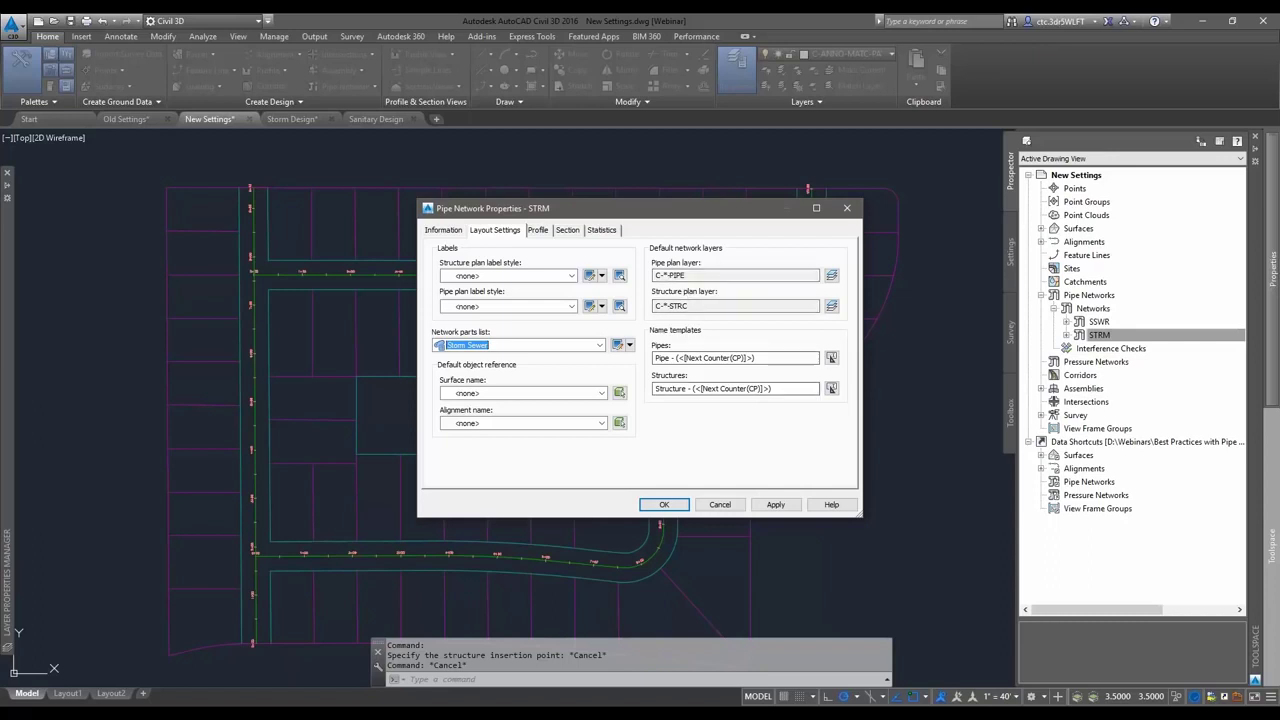
key("Return")
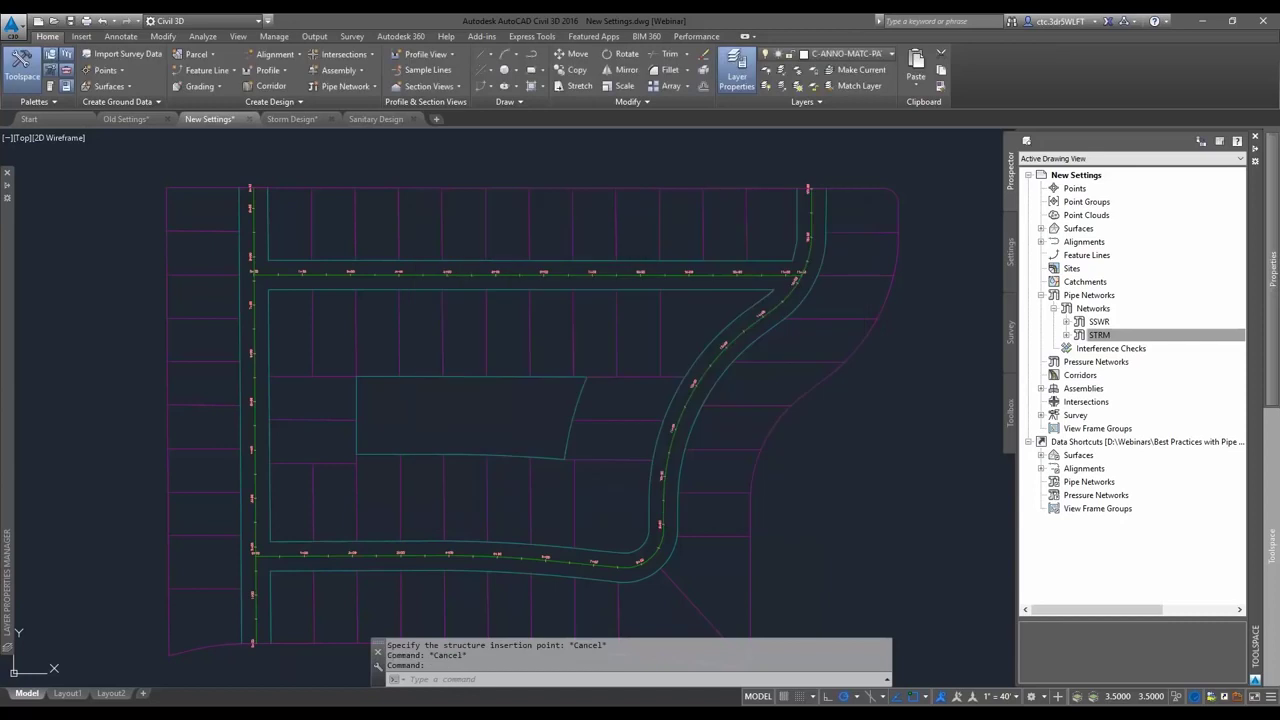
Edit the STRM network and draw a storm pipe between two structures along the upper road
right_click(1099, 335)
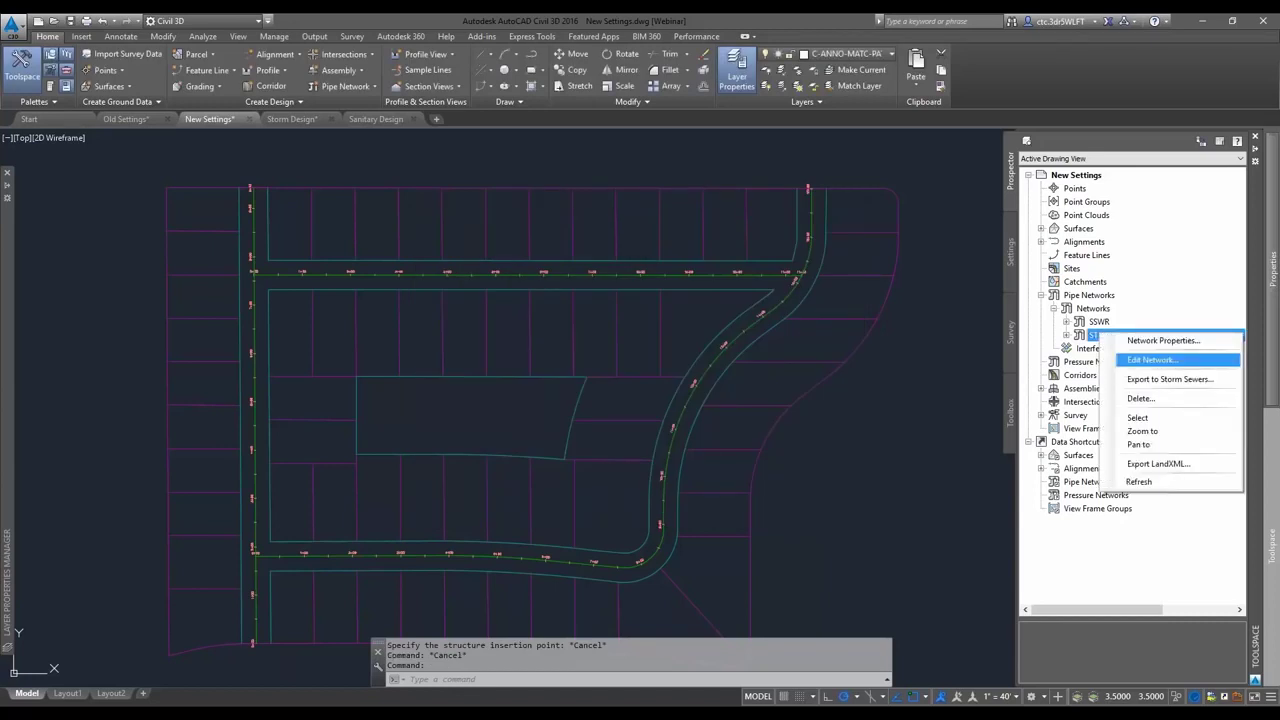
left_click(1152, 359)
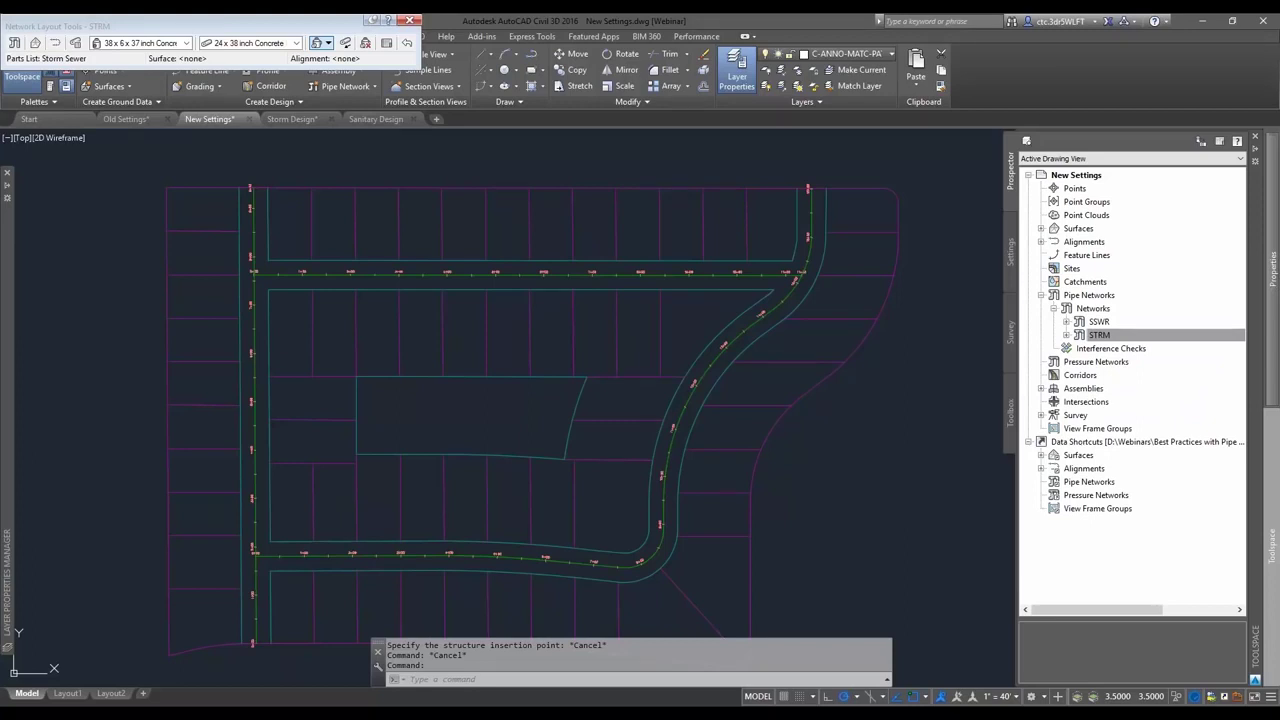
key("Return")
scroll(375, 329, "up", 4)
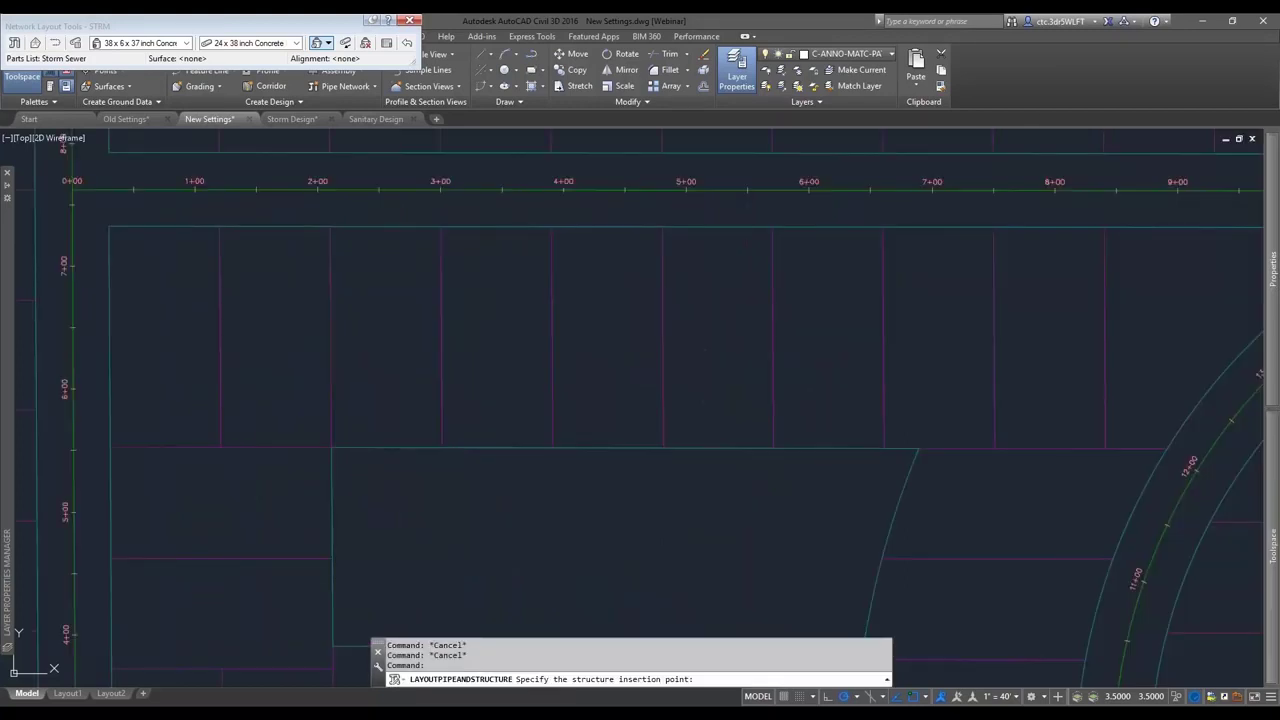
left_click(383, 382)
left_click(552, 373)
Draw a parallel SSWR sanitary pipe beside the storm pipe and select it
mouse_move(1128, 352)
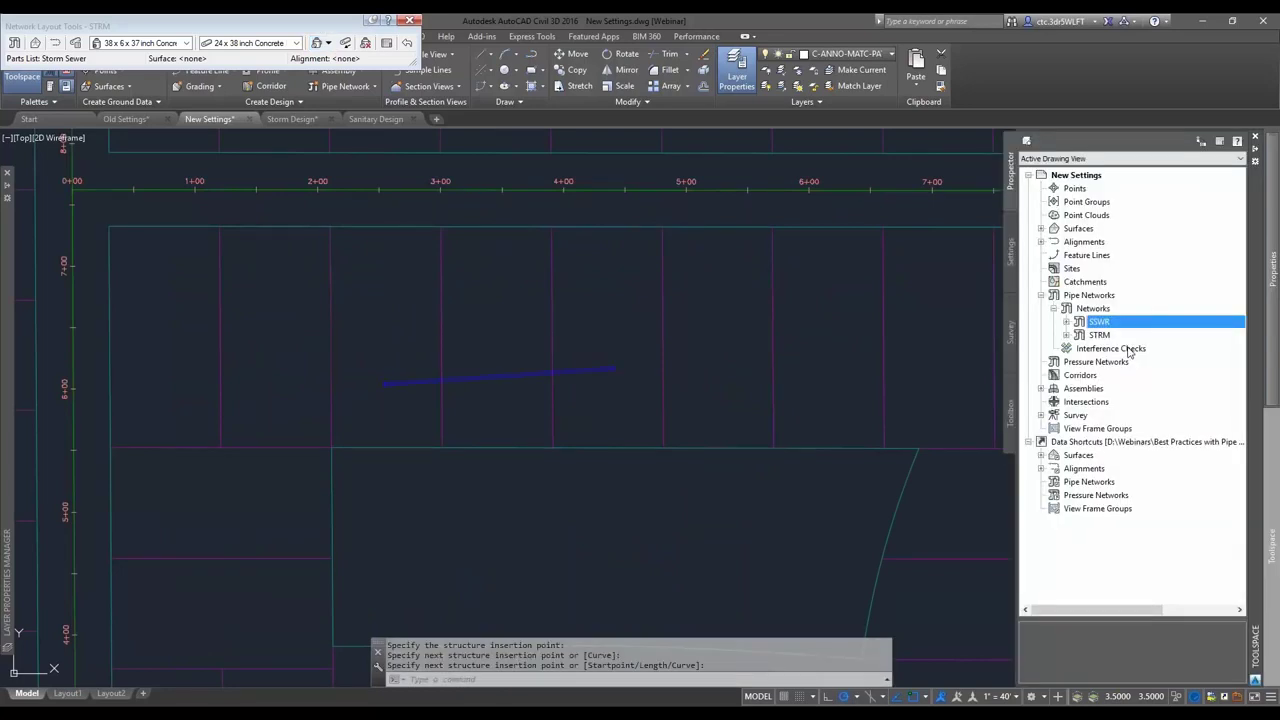
right_click(1104, 322)
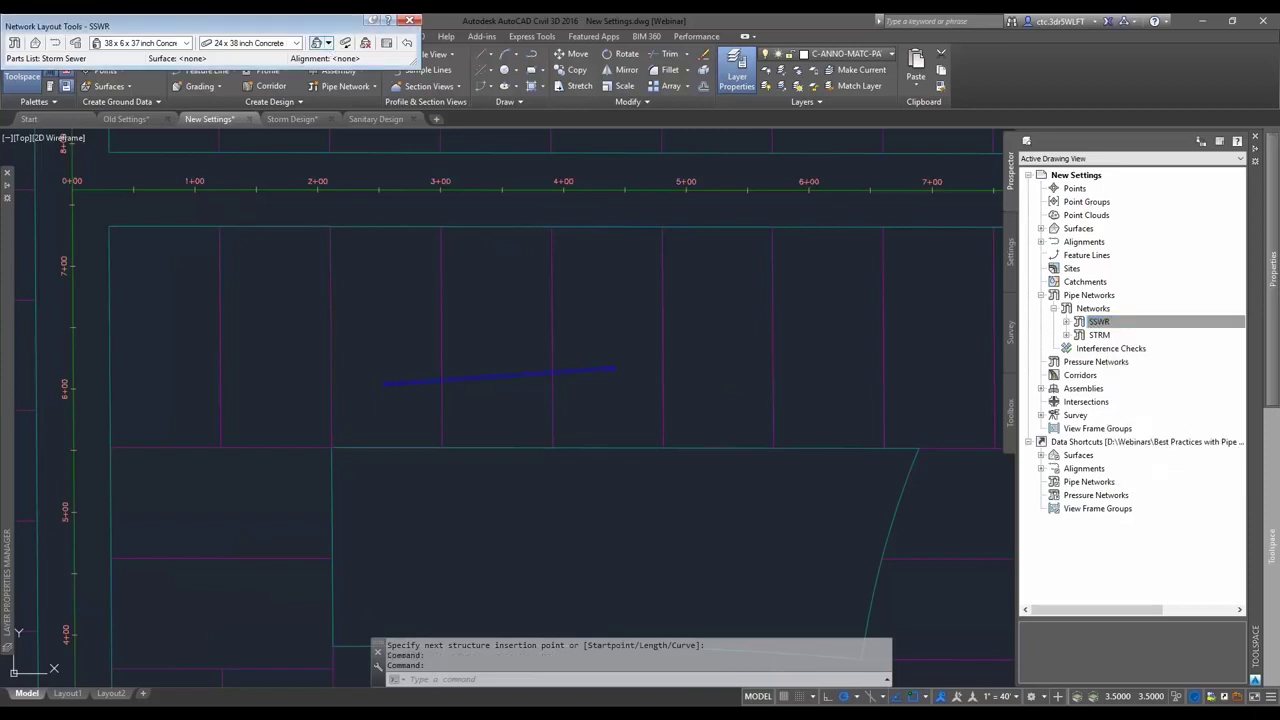
left_click(316, 43)
left_click(375, 320)
left_click(618, 298)
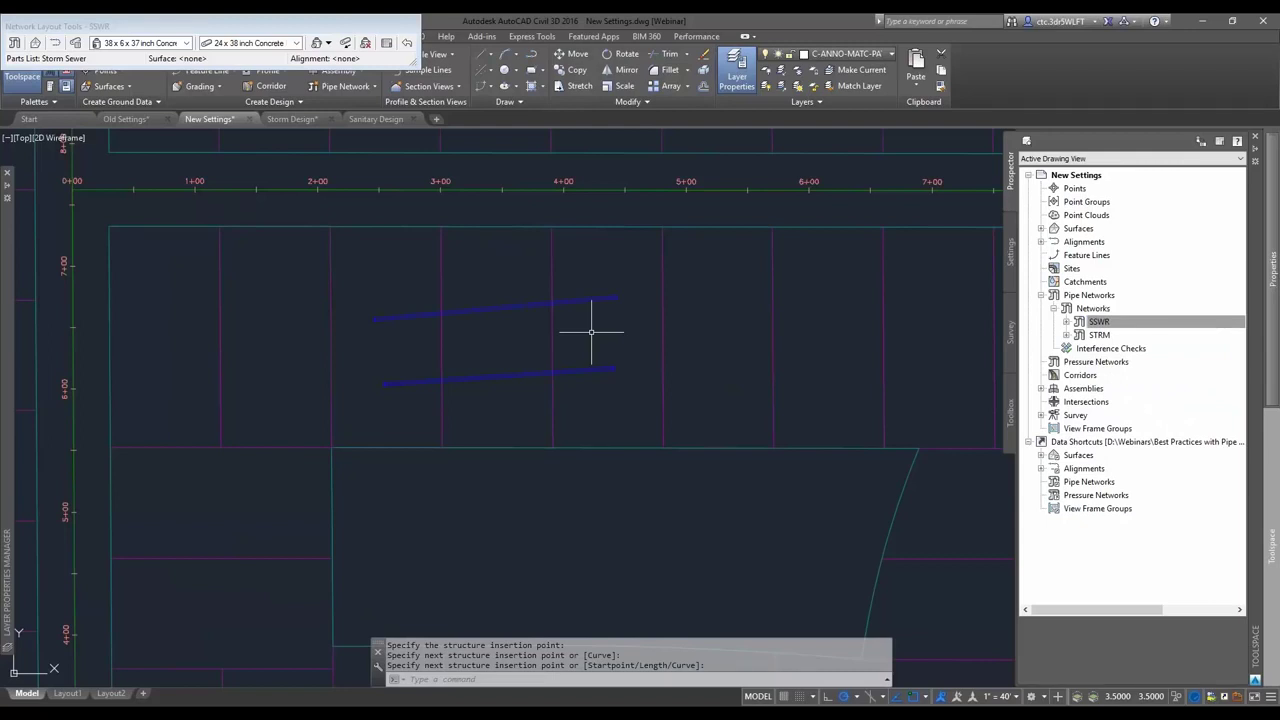
scroll(591, 332, "up", 2)
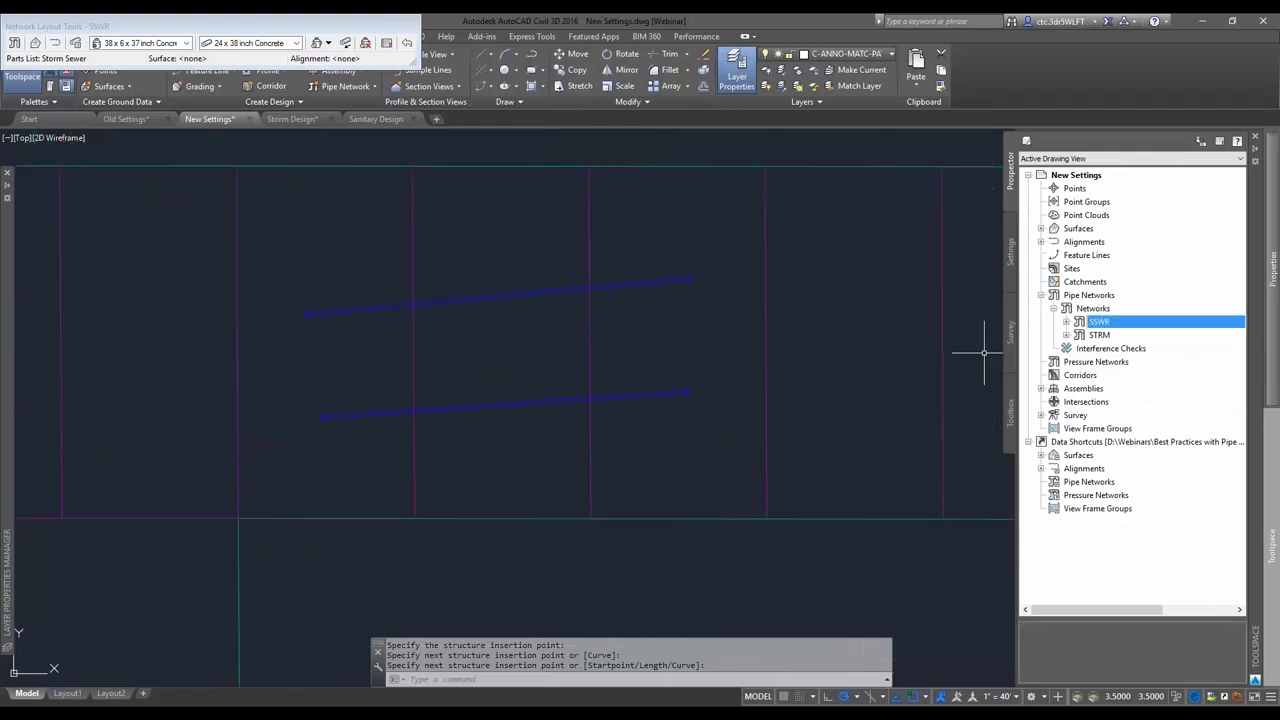
key("Escape")
left_click_drag(984, 352, 460, 300)
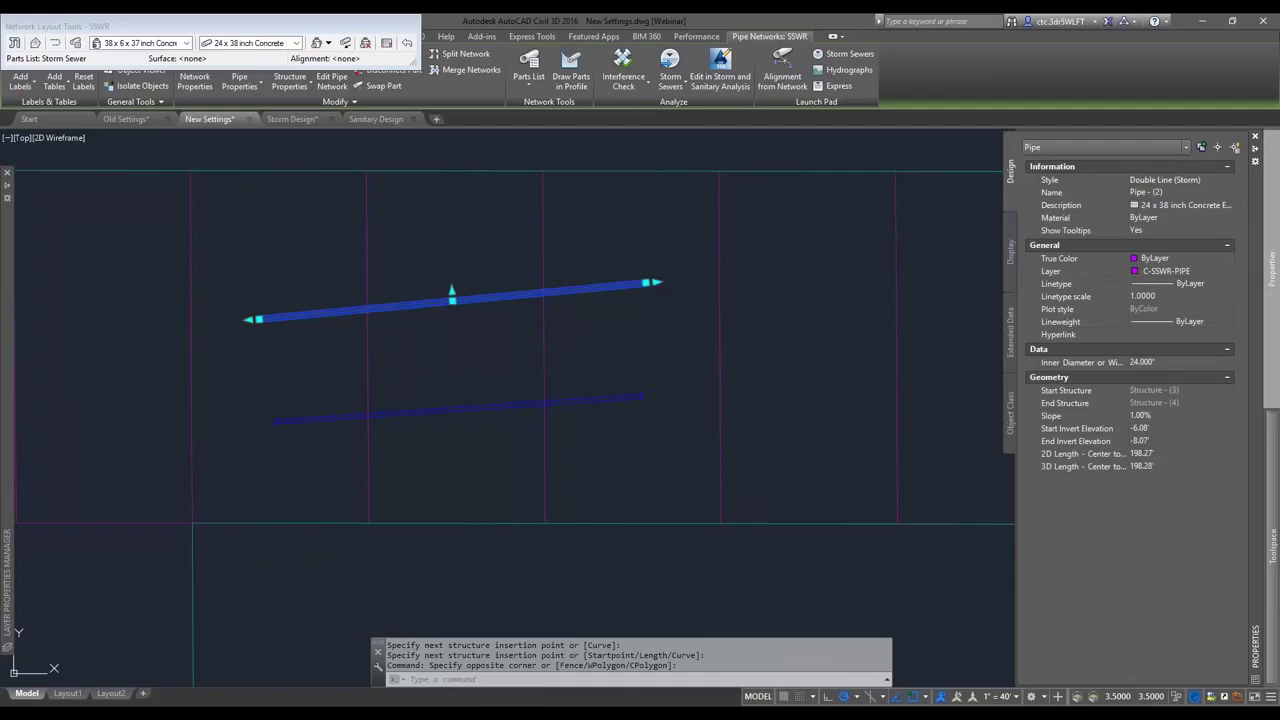
key("Escape")
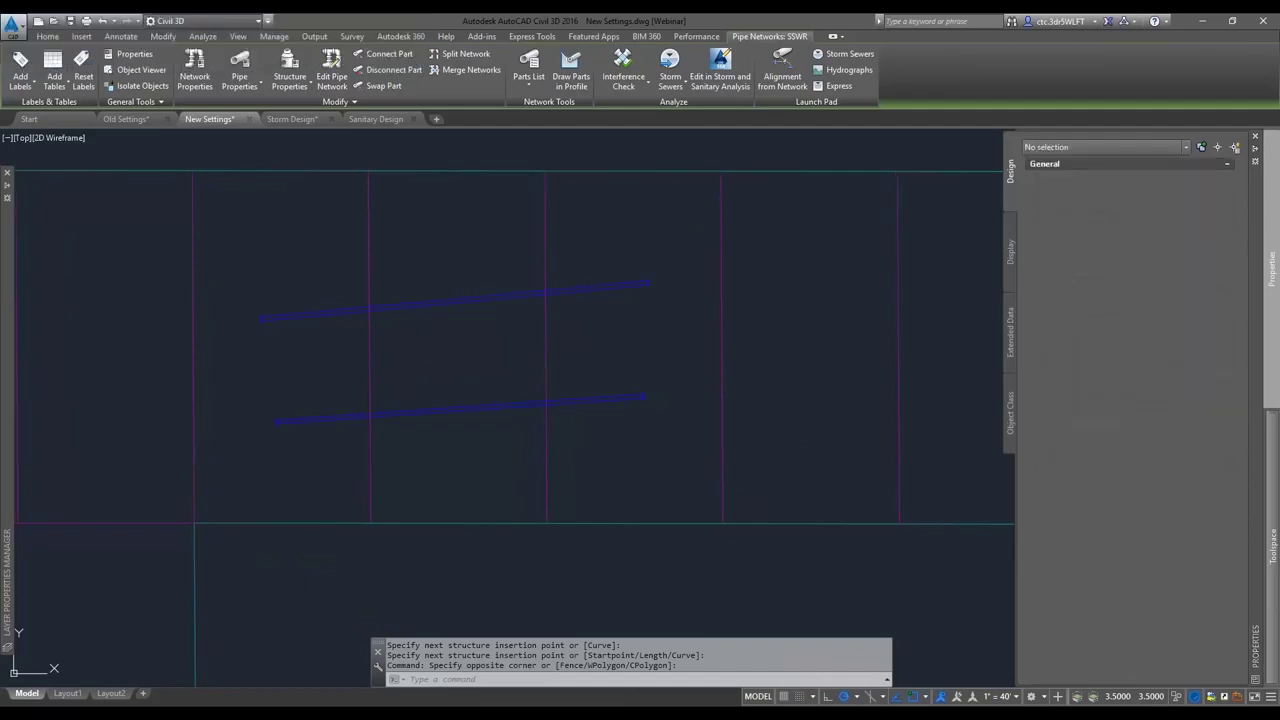
key("ctrl+1")
left_click(505, 302)
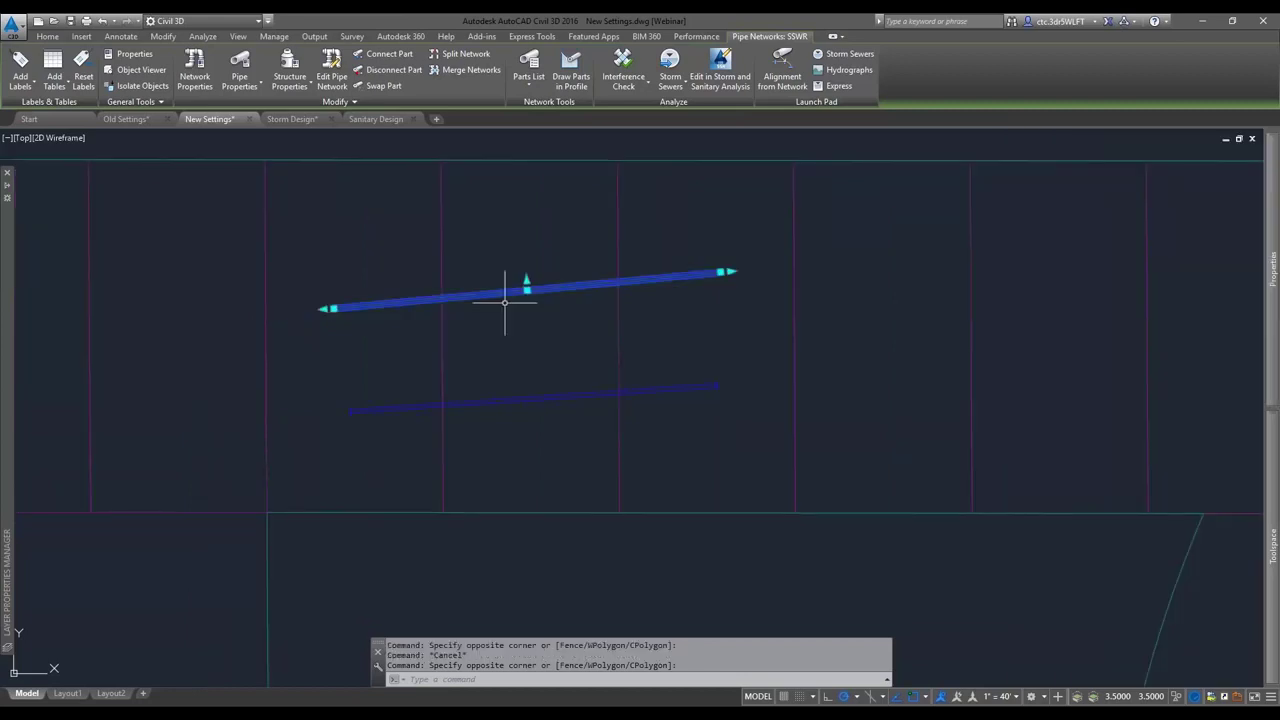
mouse_move(1272, 268)
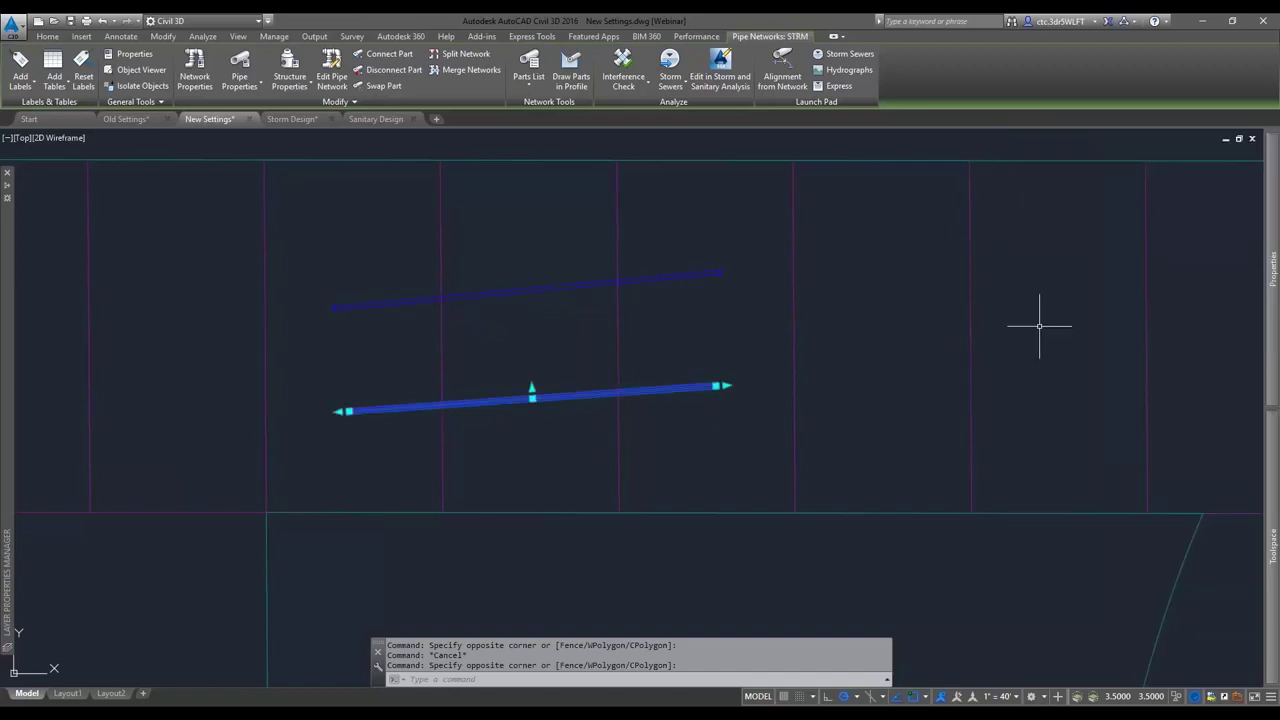
key("Escape")
left_click(711, 379)
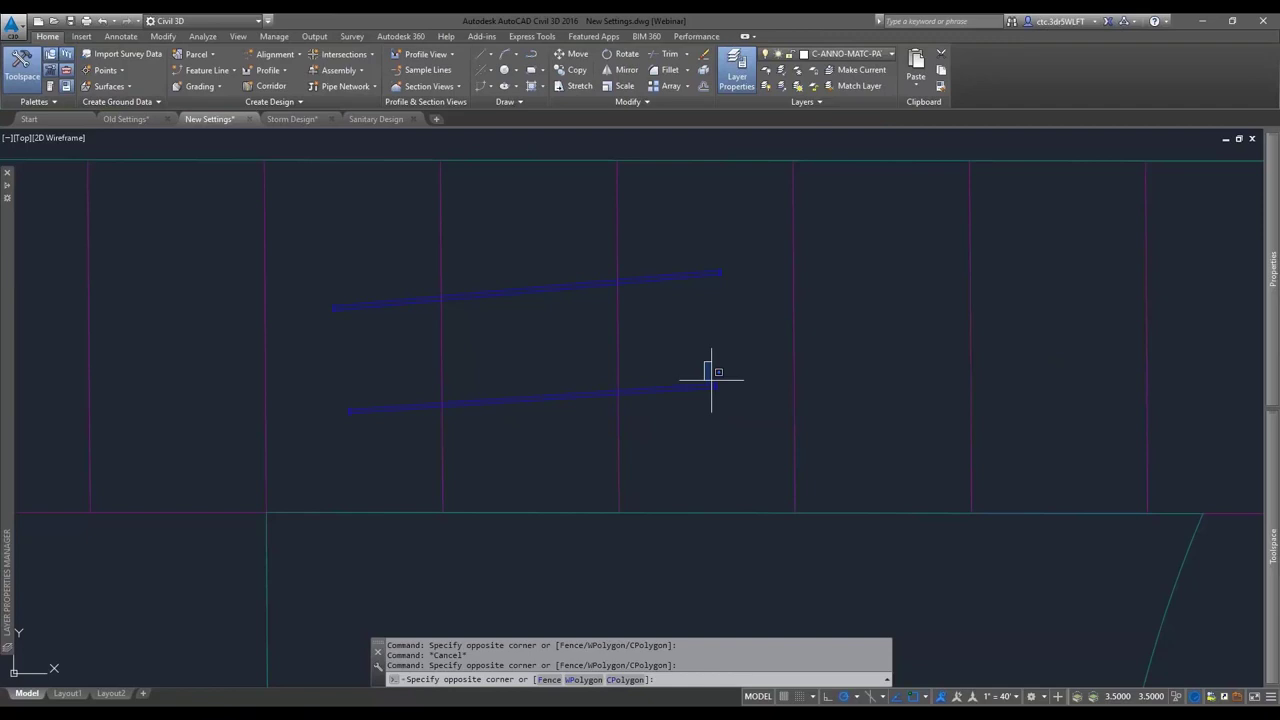
left_click(733, 315)
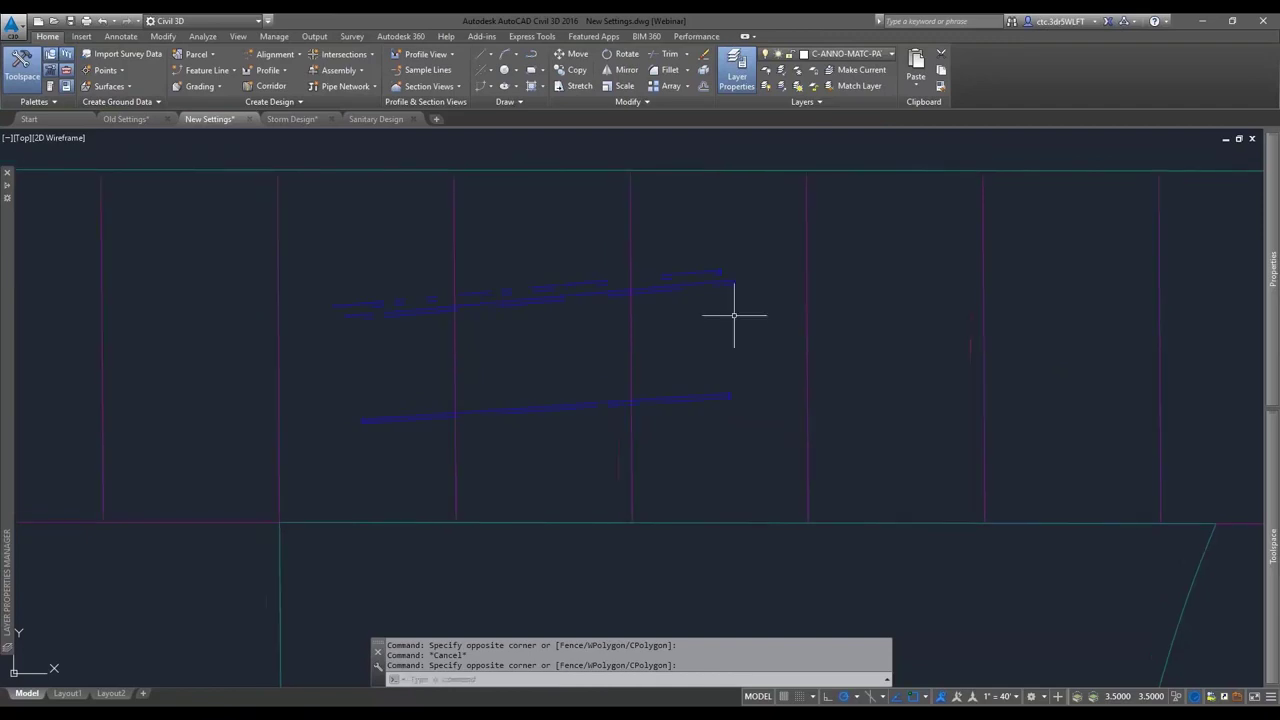
left_click(733, 315)
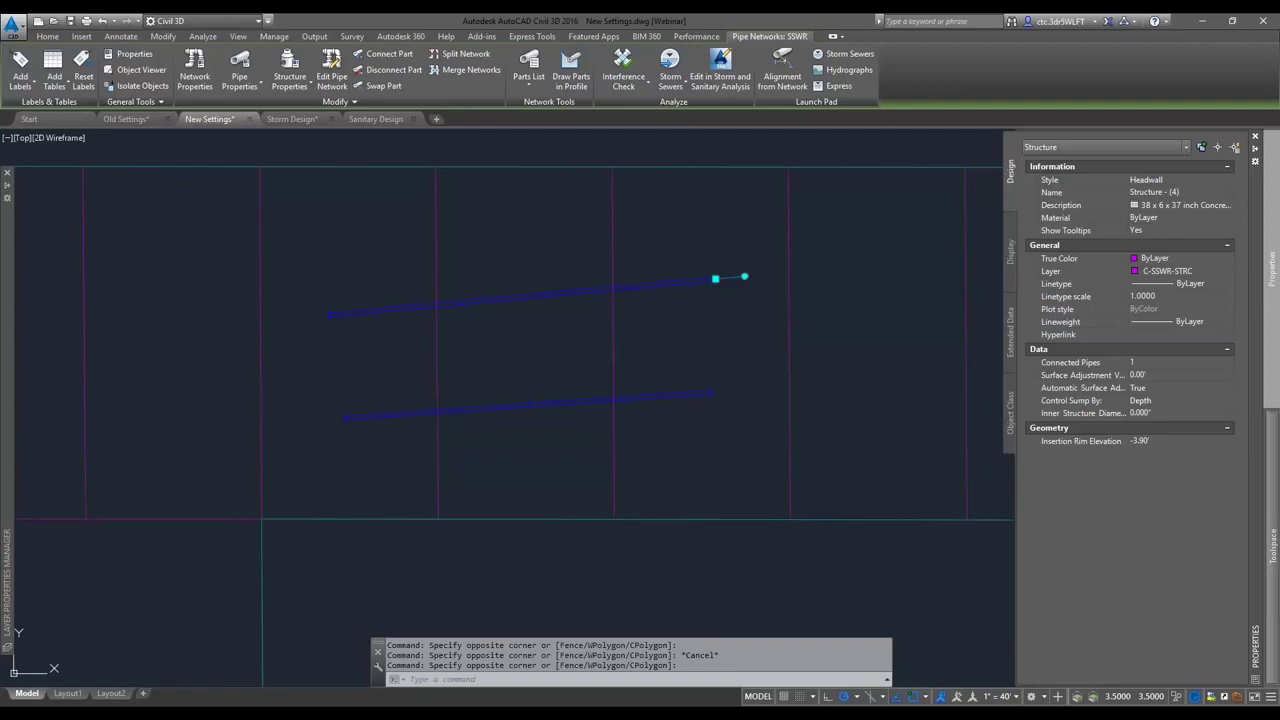
middle_click_drag(656, 399, 759, 371)
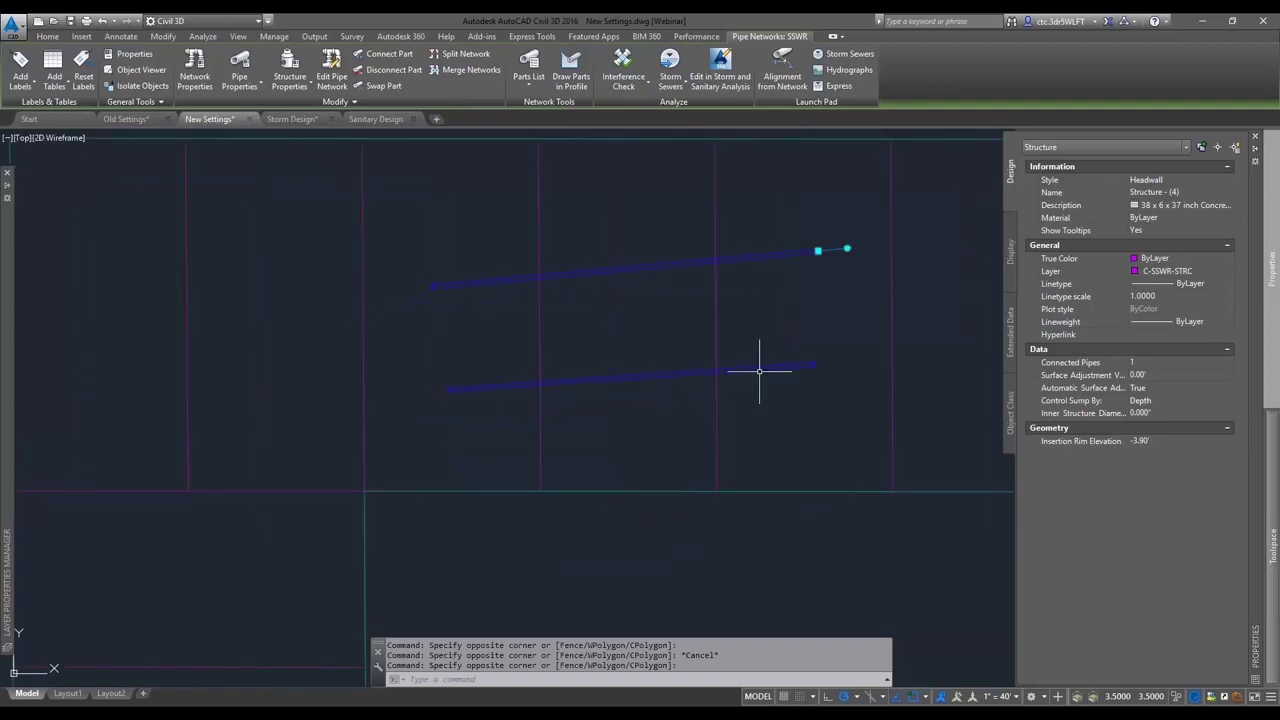
Freeze the C-SSWR-PIPE layer with LAYFRZ by picking the upper sanitary test pipe
key("Escape")
type("LAYFRZ")
key("Return")
left_click(634, 269)
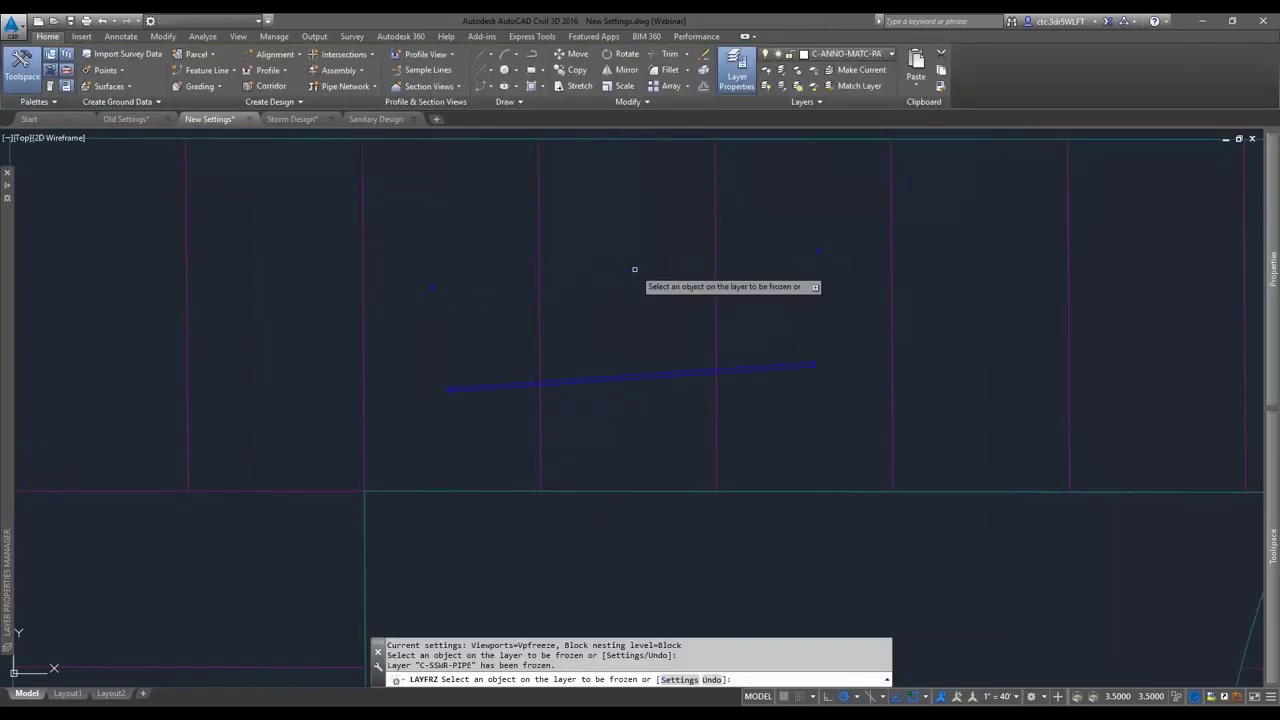
key("Return")
middle_click_drag(625, 295, 628, 330)
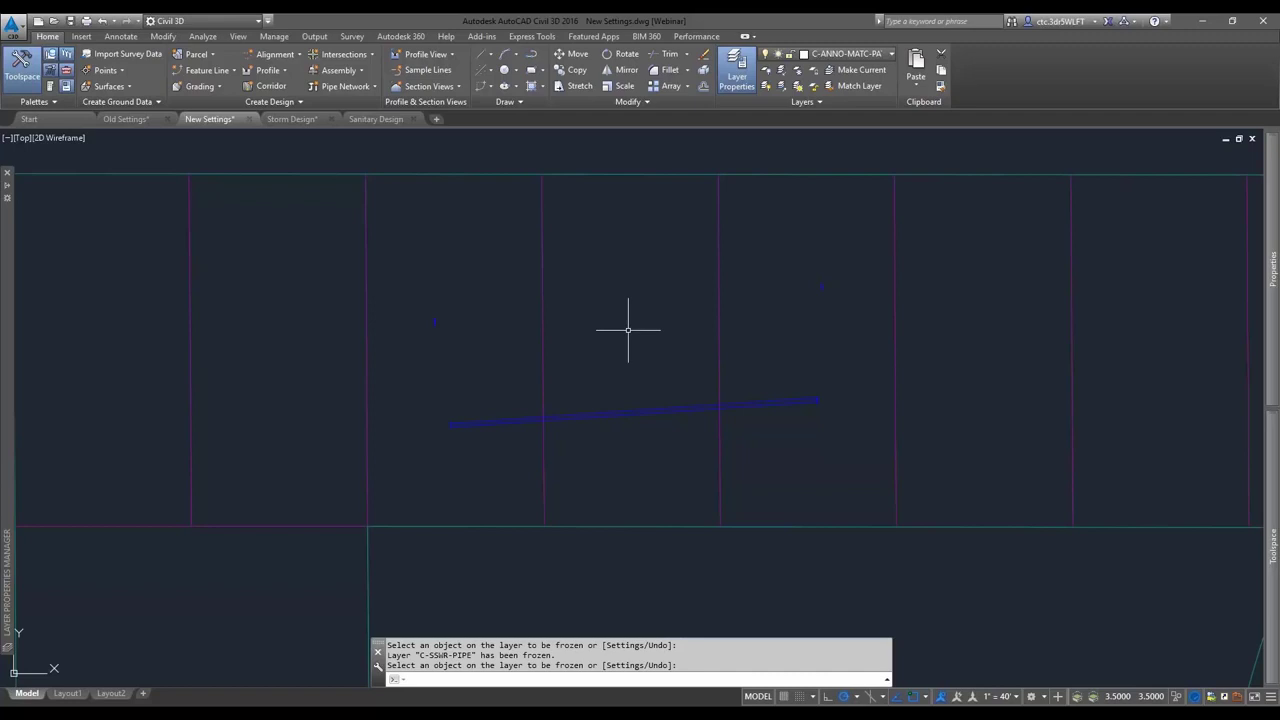
key("Return")
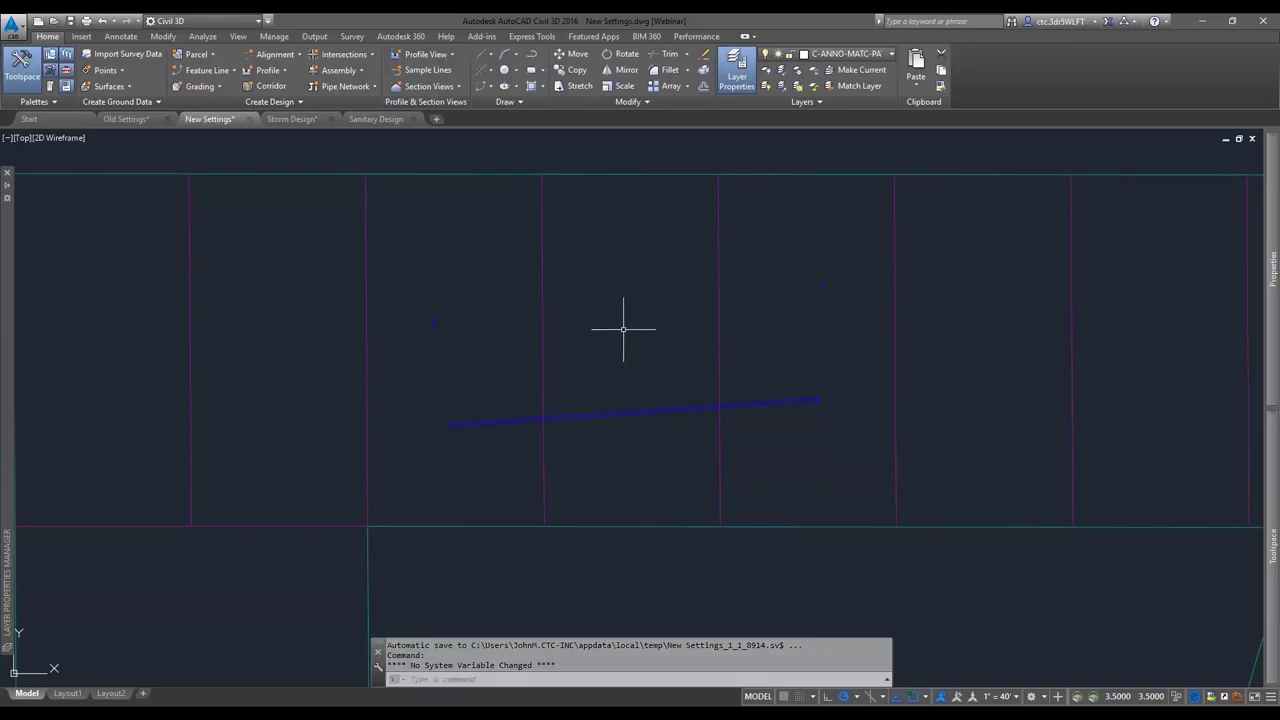
In the Sanitary Design drawing, start a new pipe network by layout named SSWR
mouse_move(623, 328)
key("ctrl+Tab")
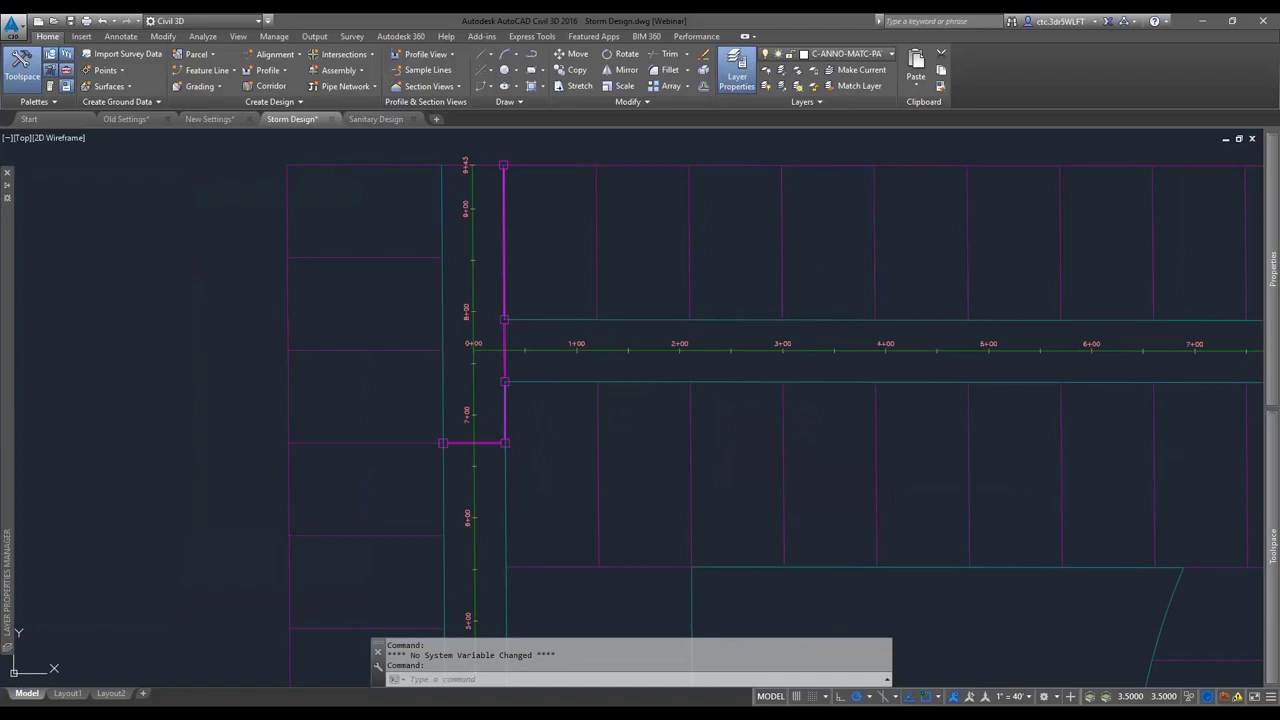
left_click(505, 347)
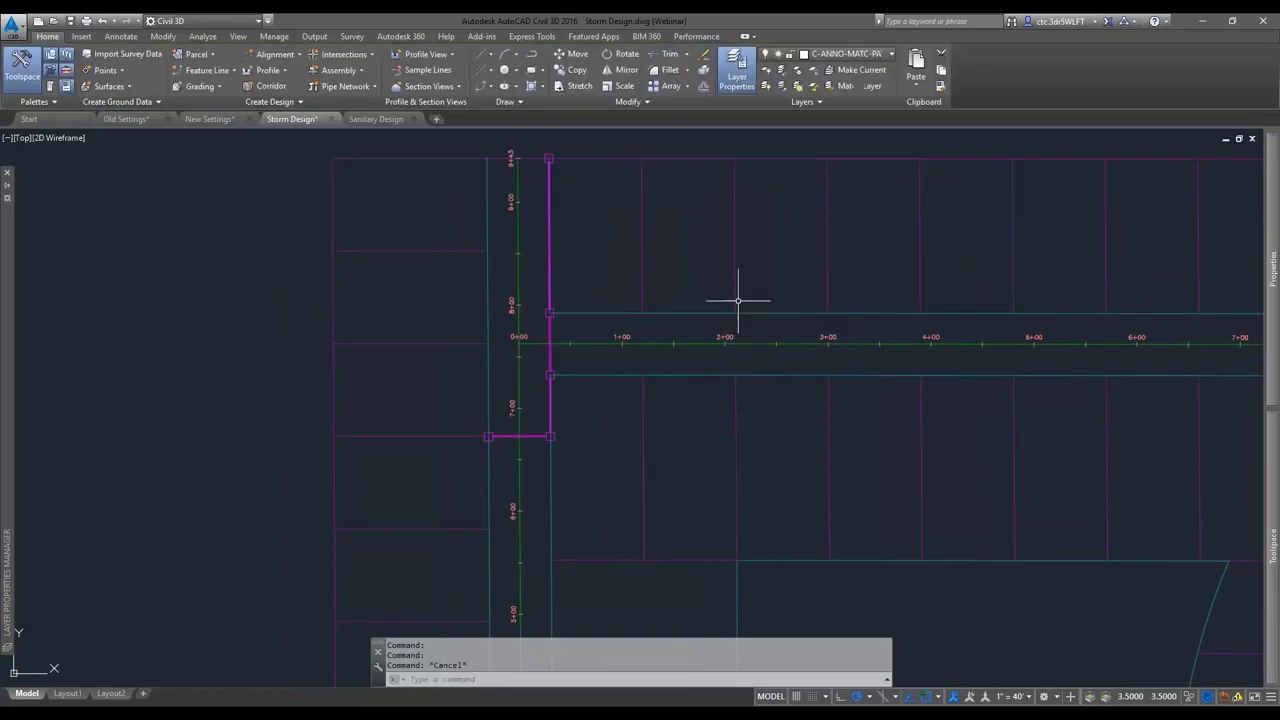
key("ctrl+Tab")
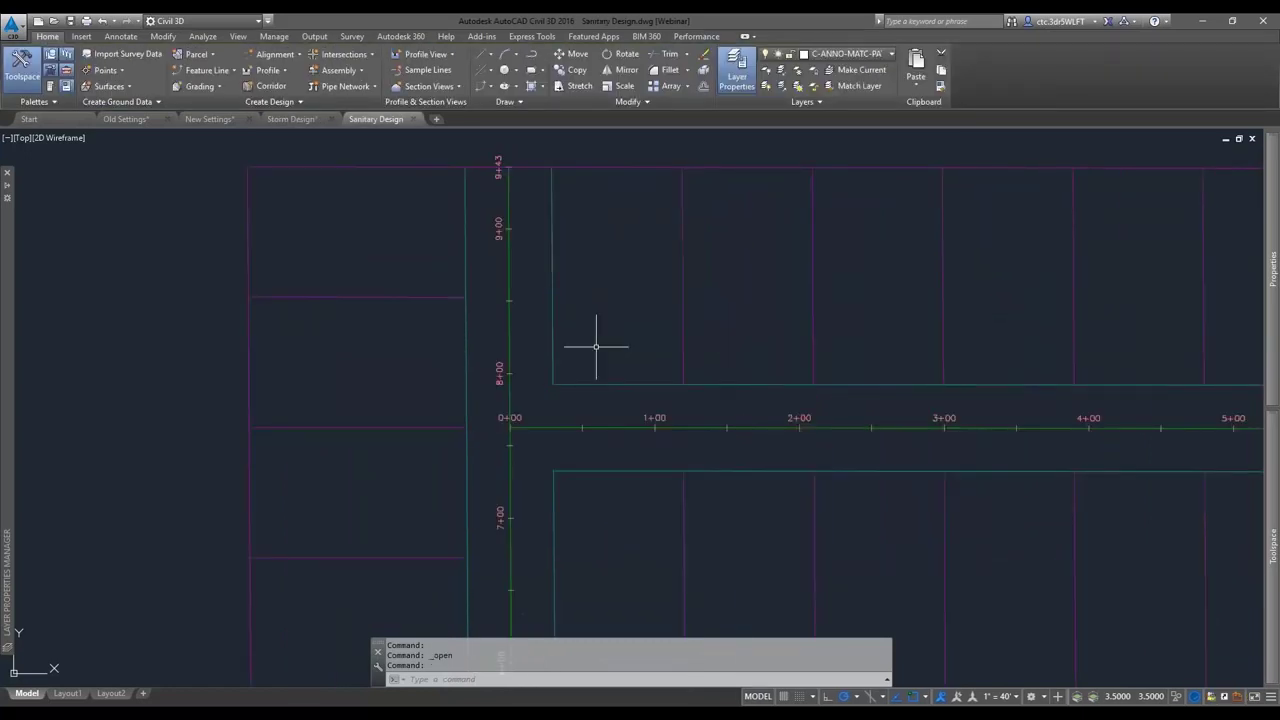
mouse_move(1272, 545)
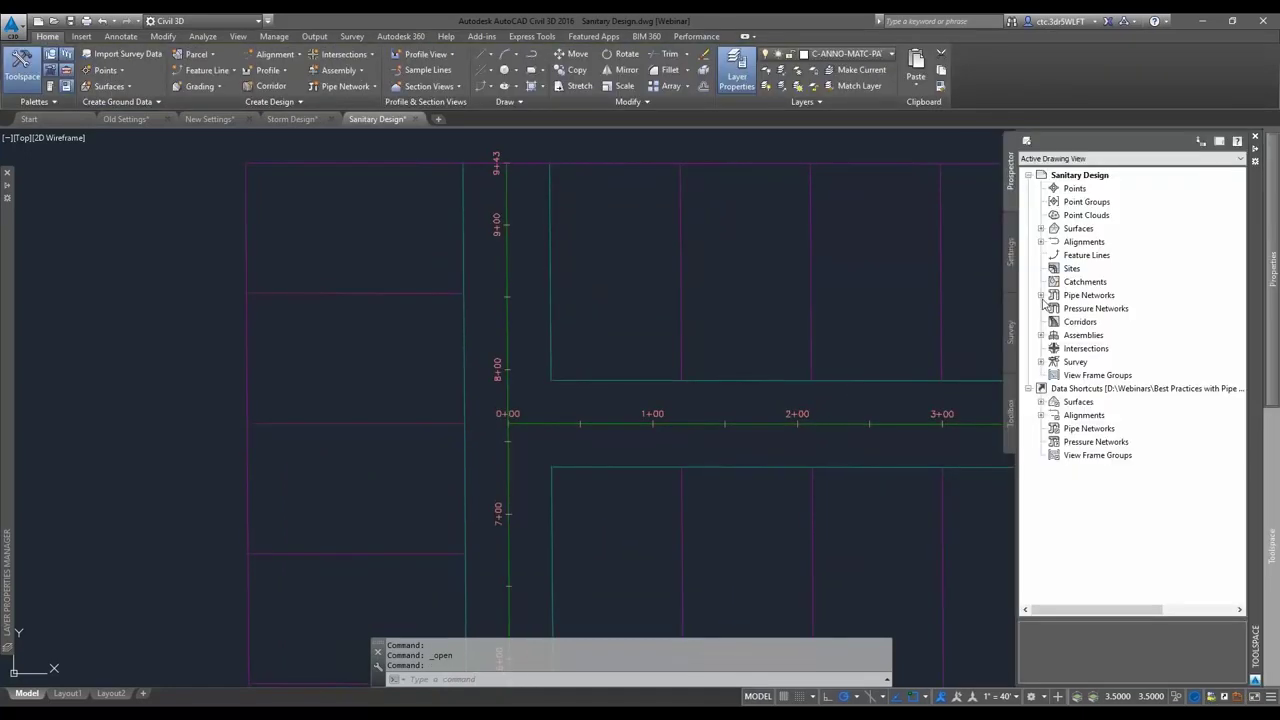
left_click(1041, 295)
right_click(1078, 310)
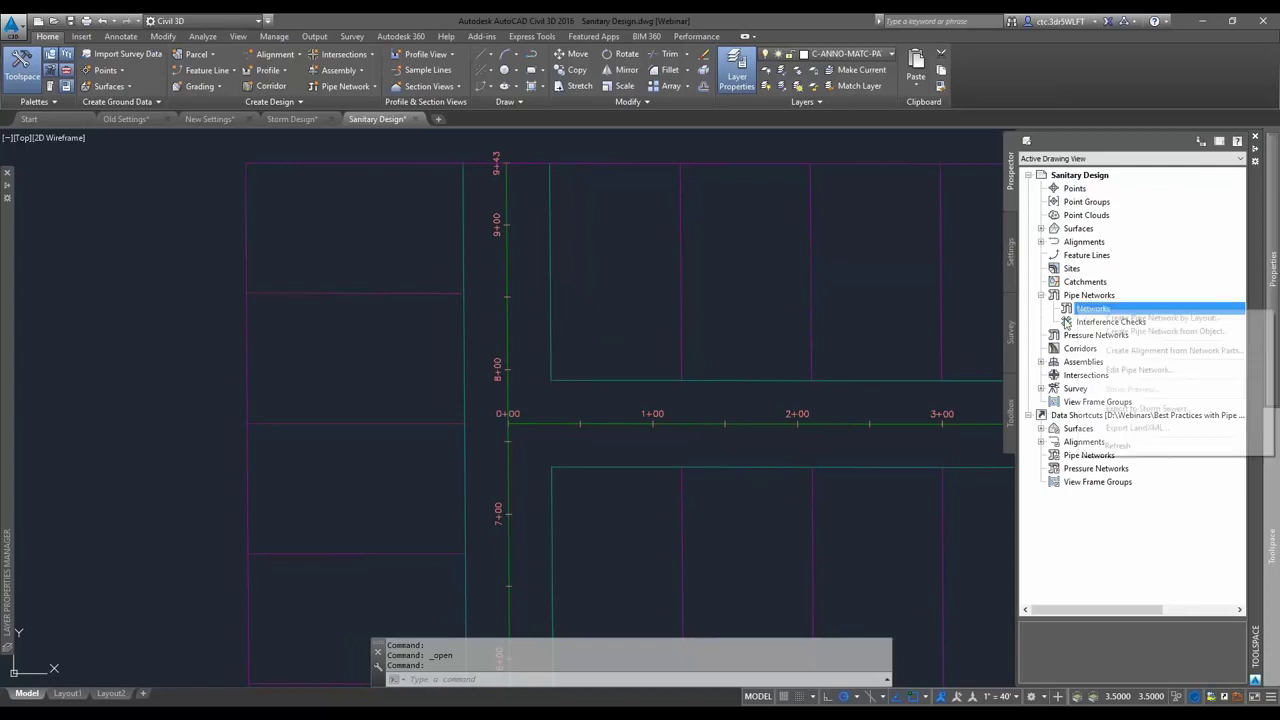
left_click(1150, 318)
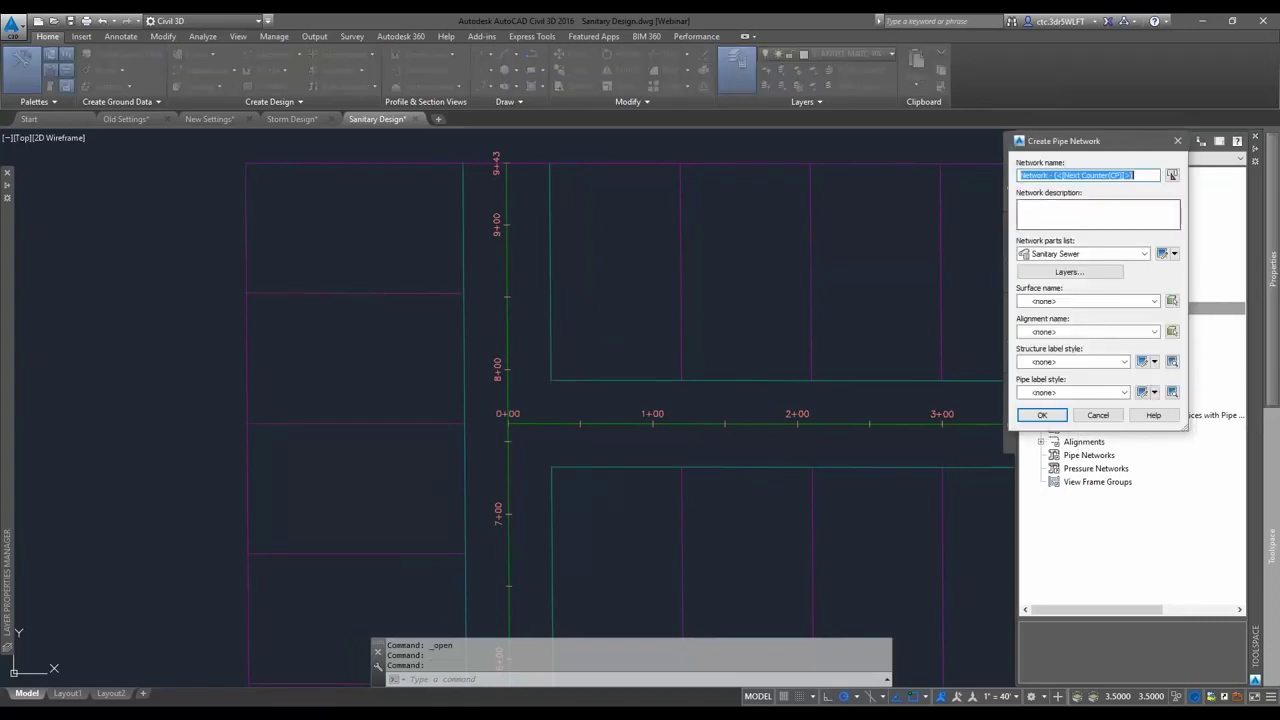
type("SSWR")
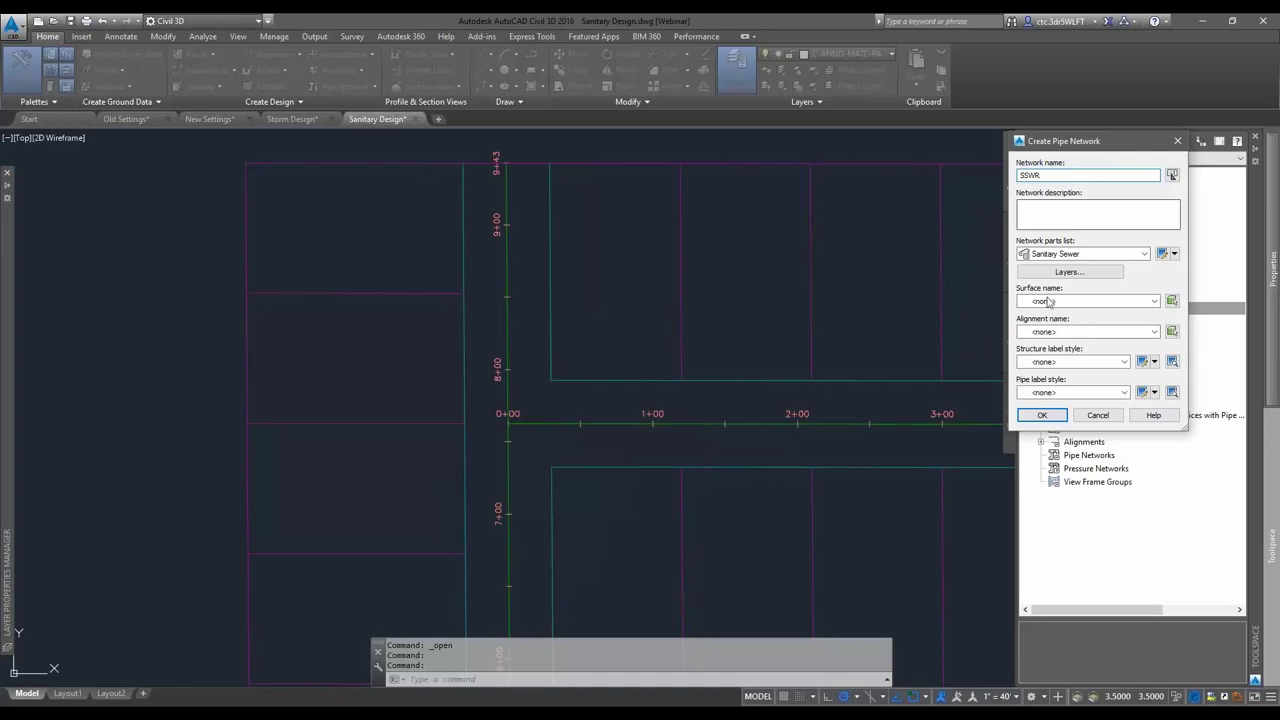
Confirm the SSWR network and place its first manhole at station 0+00
left_click(1043, 415)
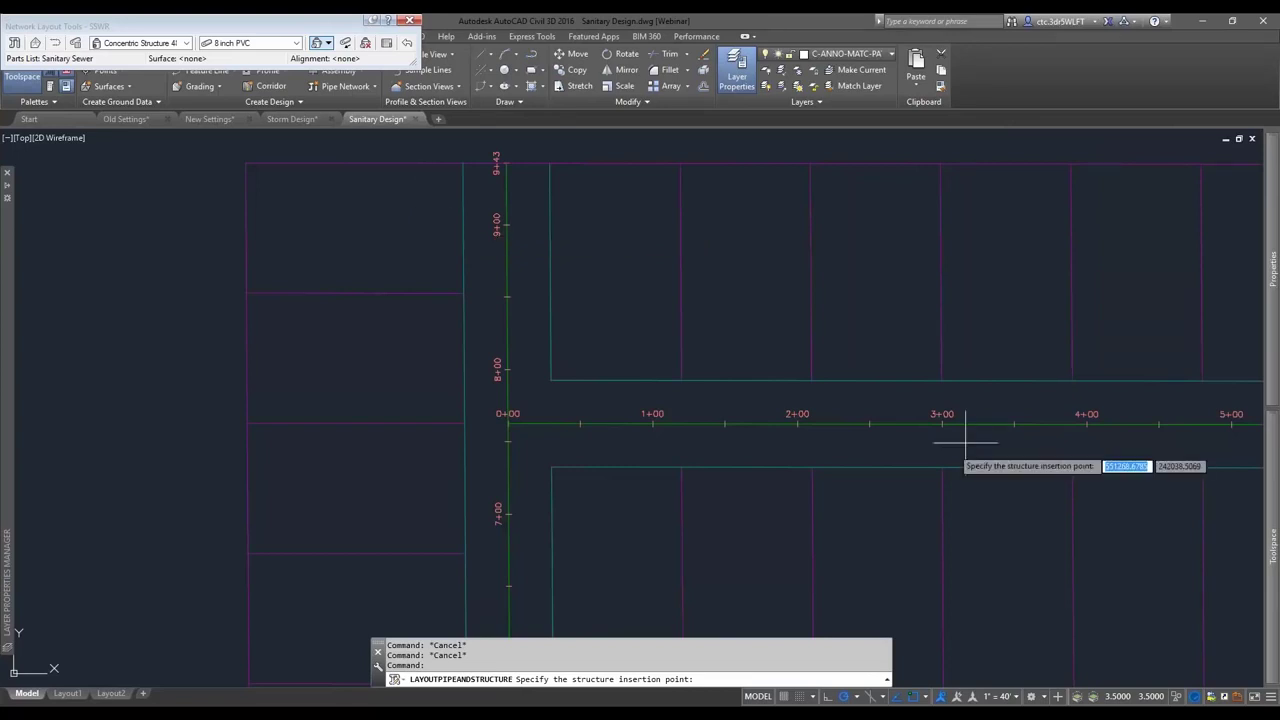
left_click(1085, 426)
scroll(518, 426, "up", 8)
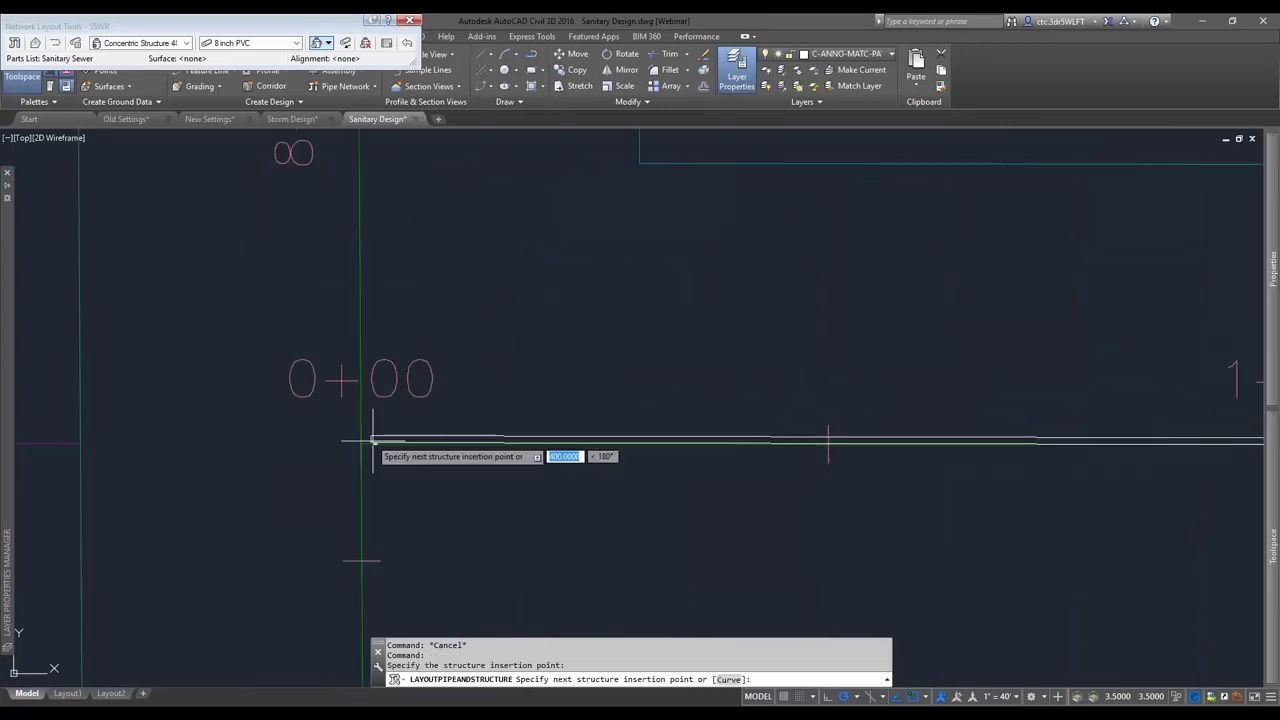
left_click(373, 440)
scroll(390, 442, "down", 2)
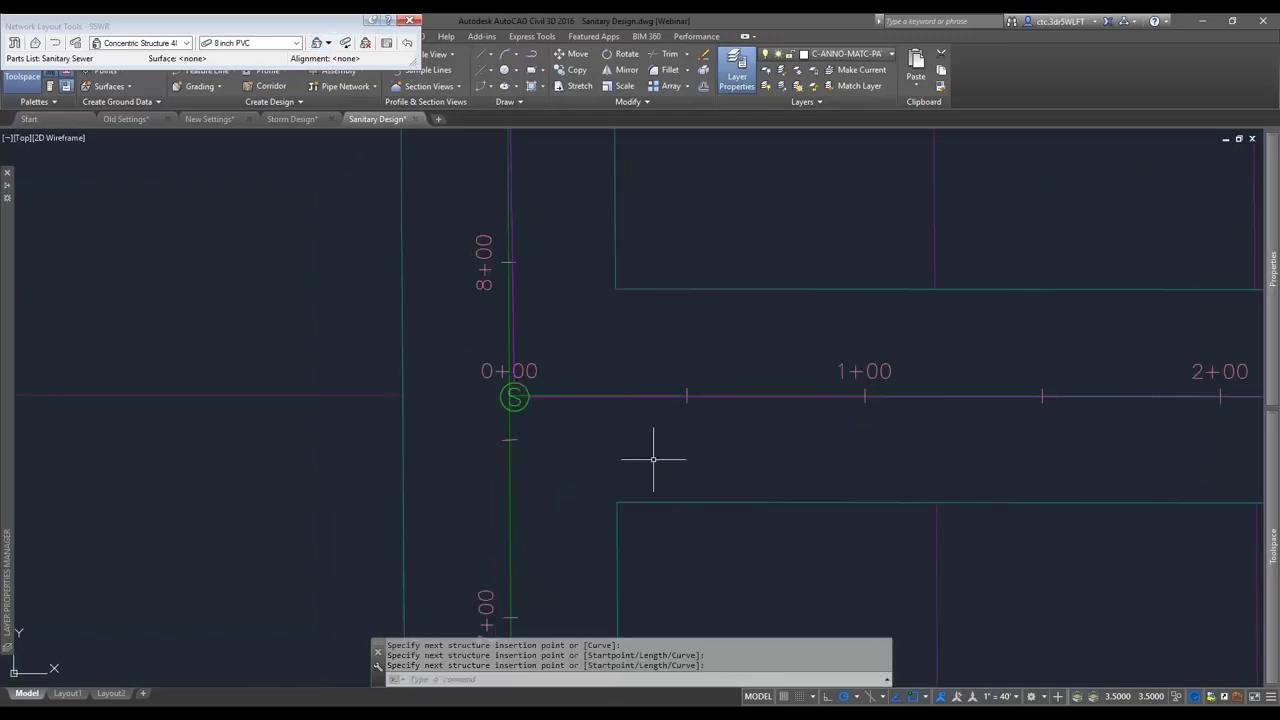
key("Escape")
Check the new 398.56' SSWR pipe's properties on layer C-SSWR-PIPE
left_click(653, 397)
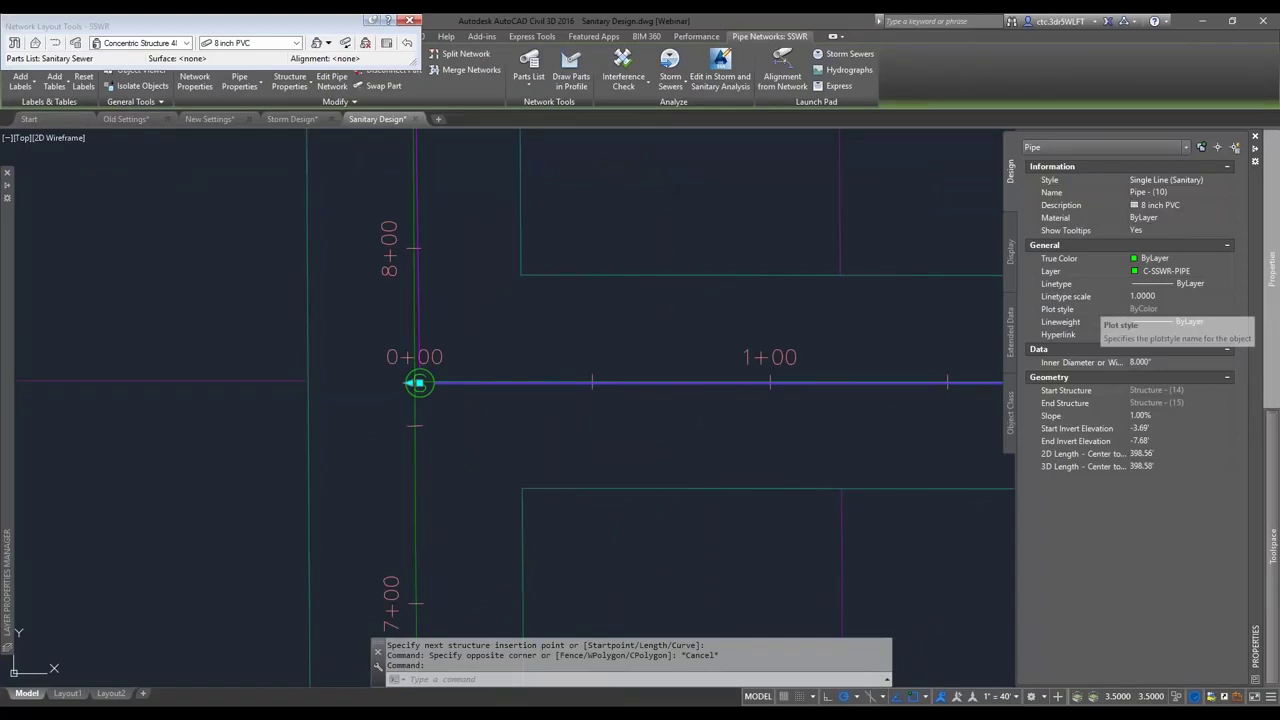
key("Escape")
scroll(479, 443, "down", 4)
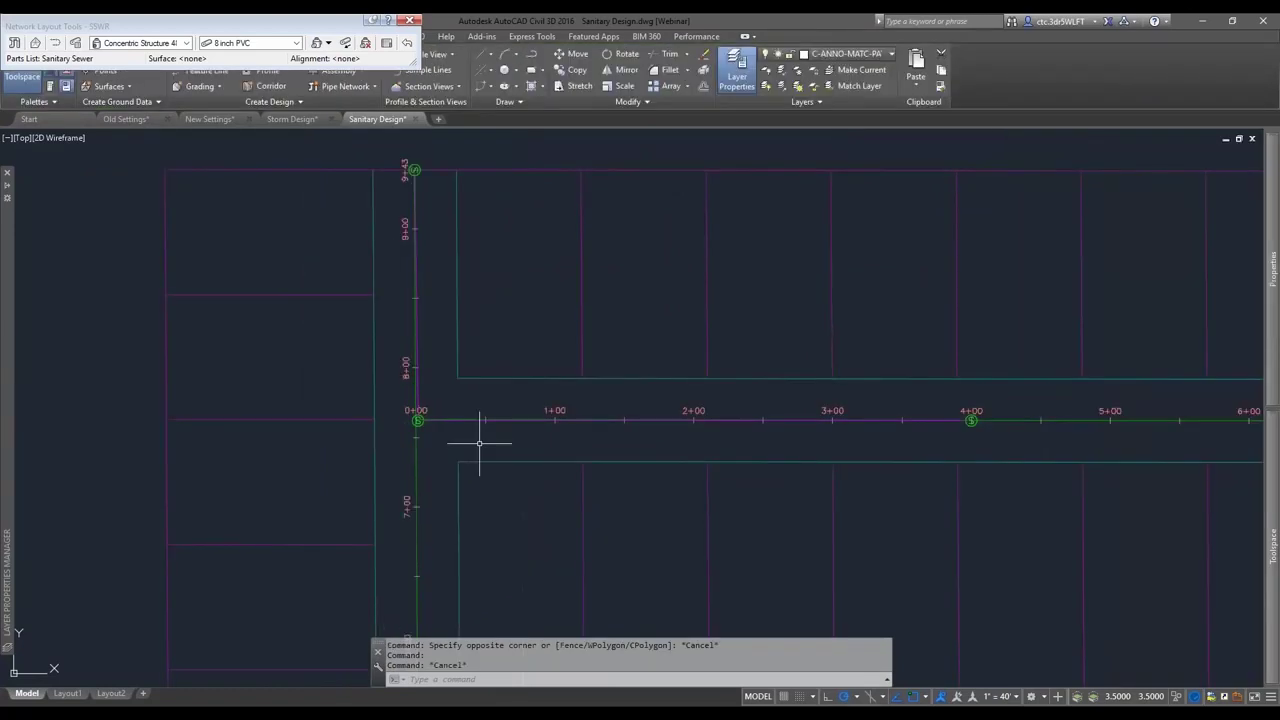
middle_click_drag(449, 370, 491, 370)
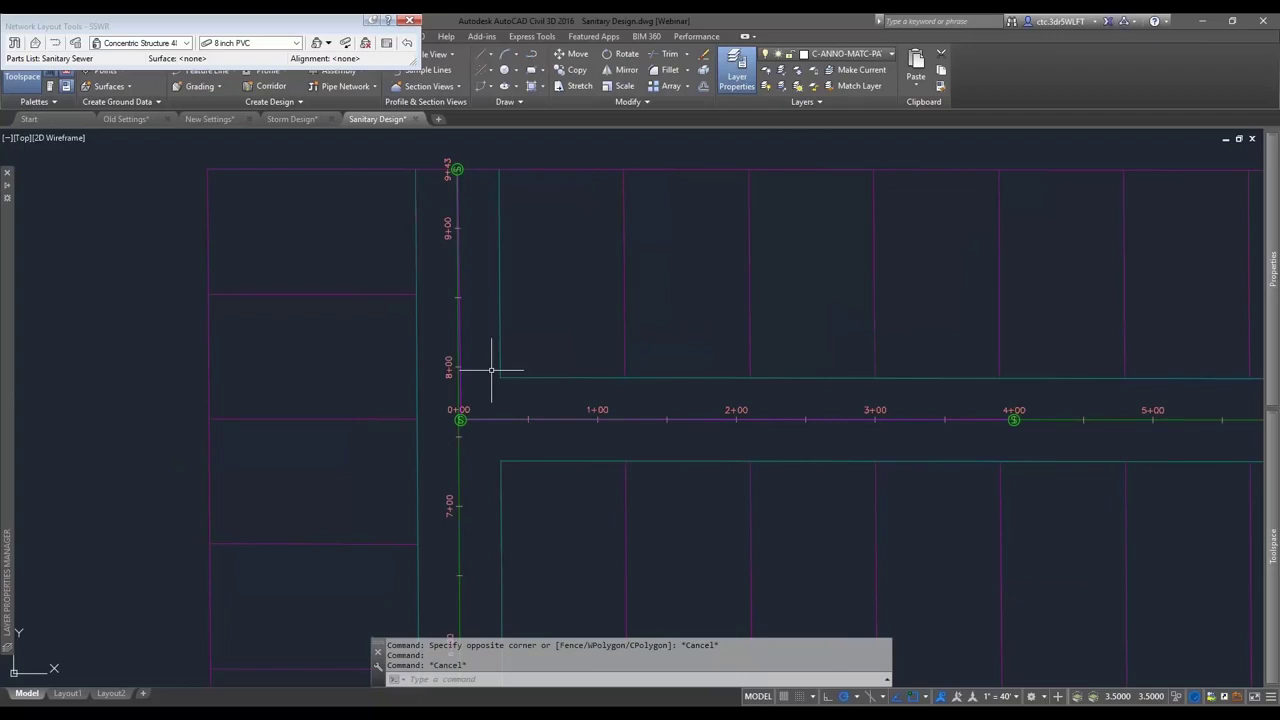
scroll(461, 313, "up", 2)
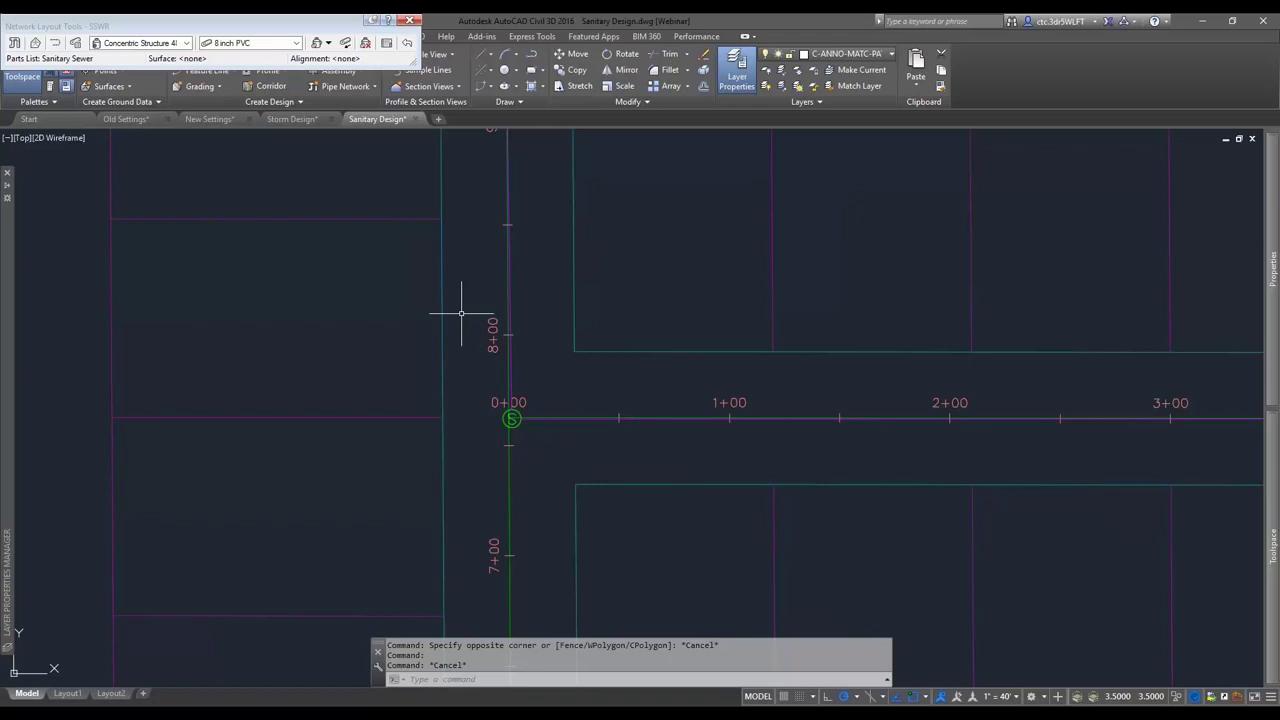
scroll(461, 313, "down", 2)
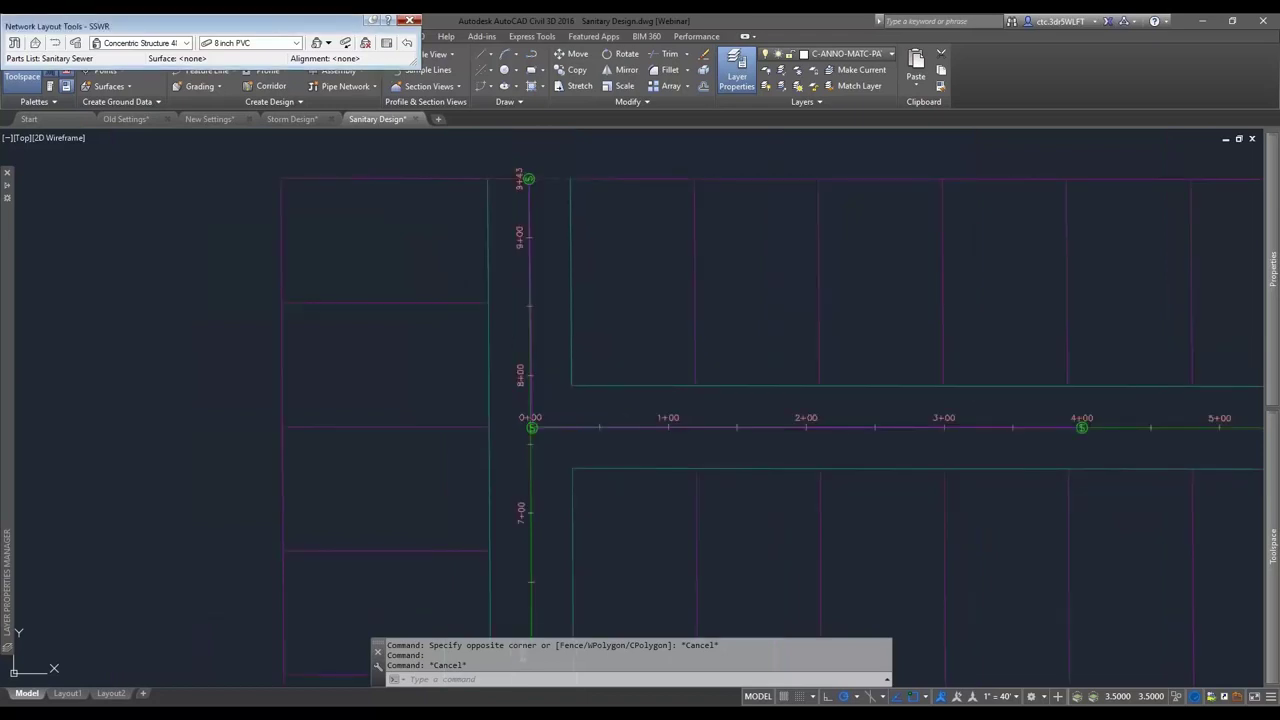
Return to the Storm Design drawing, inspect its storm pipes, and save it
key("ctrl+Tab")
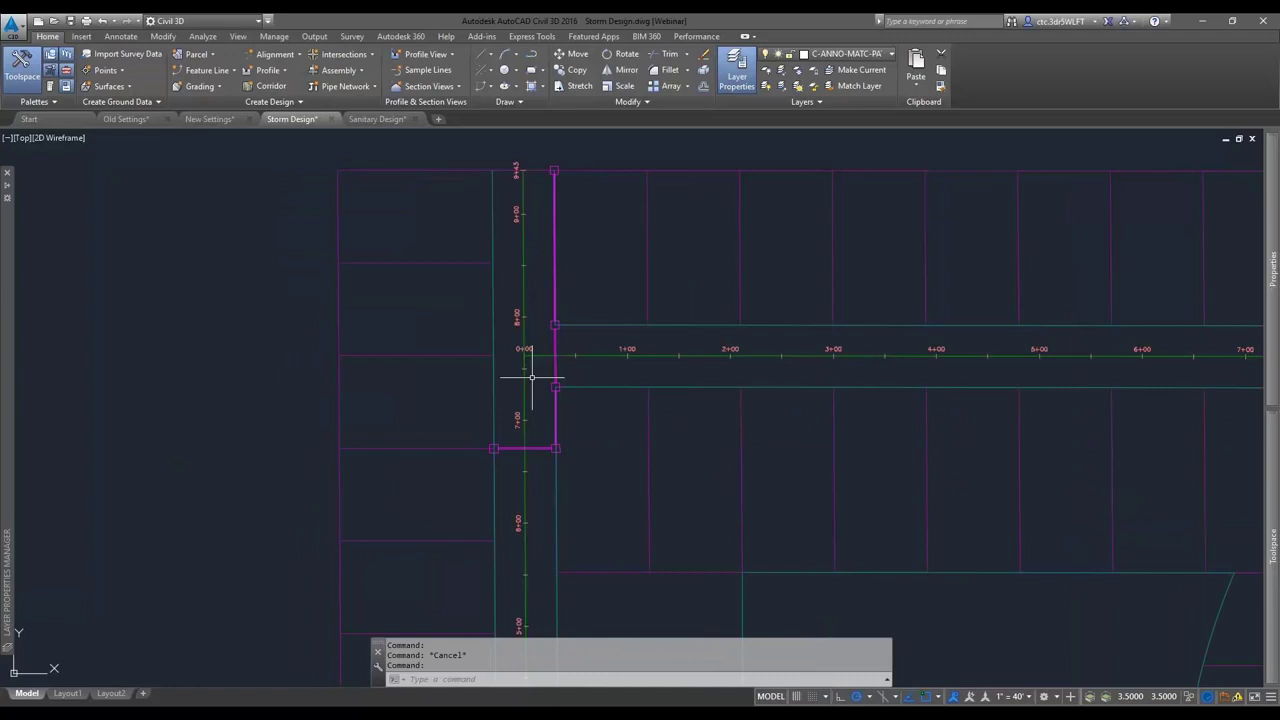
scroll(532, 378, "up", 4)
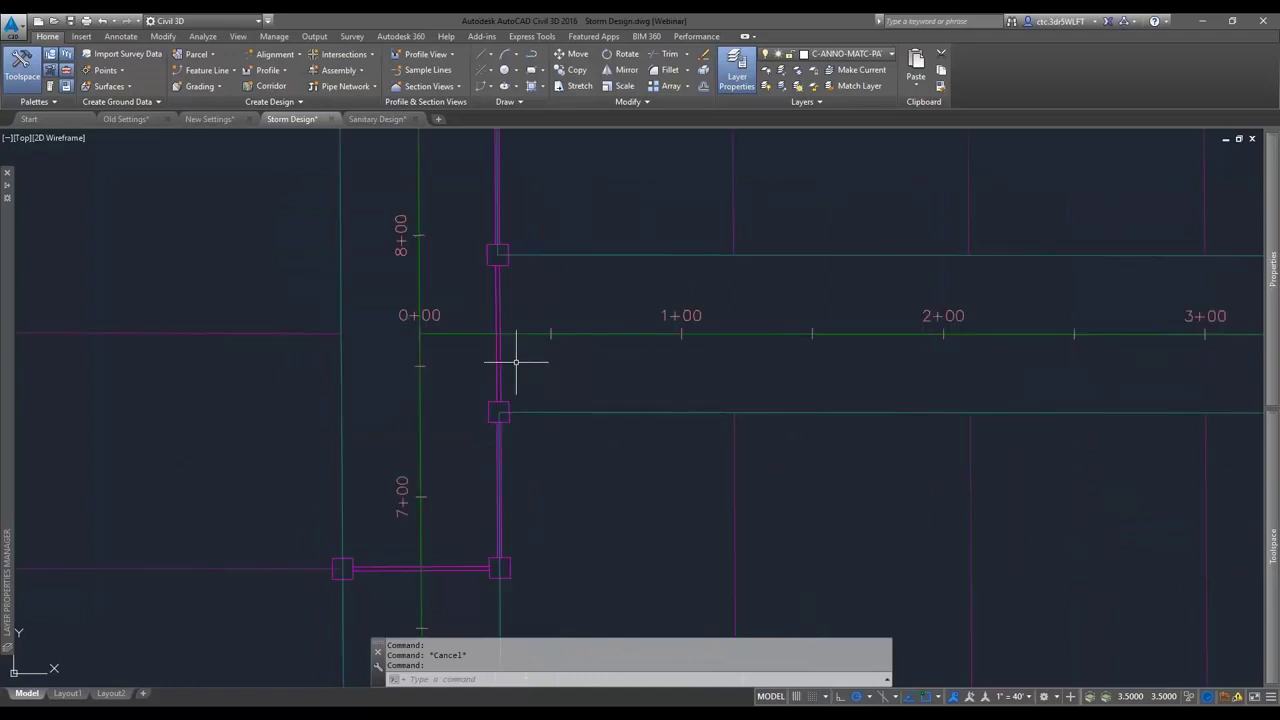
scroll(516, 362, "down", 2)
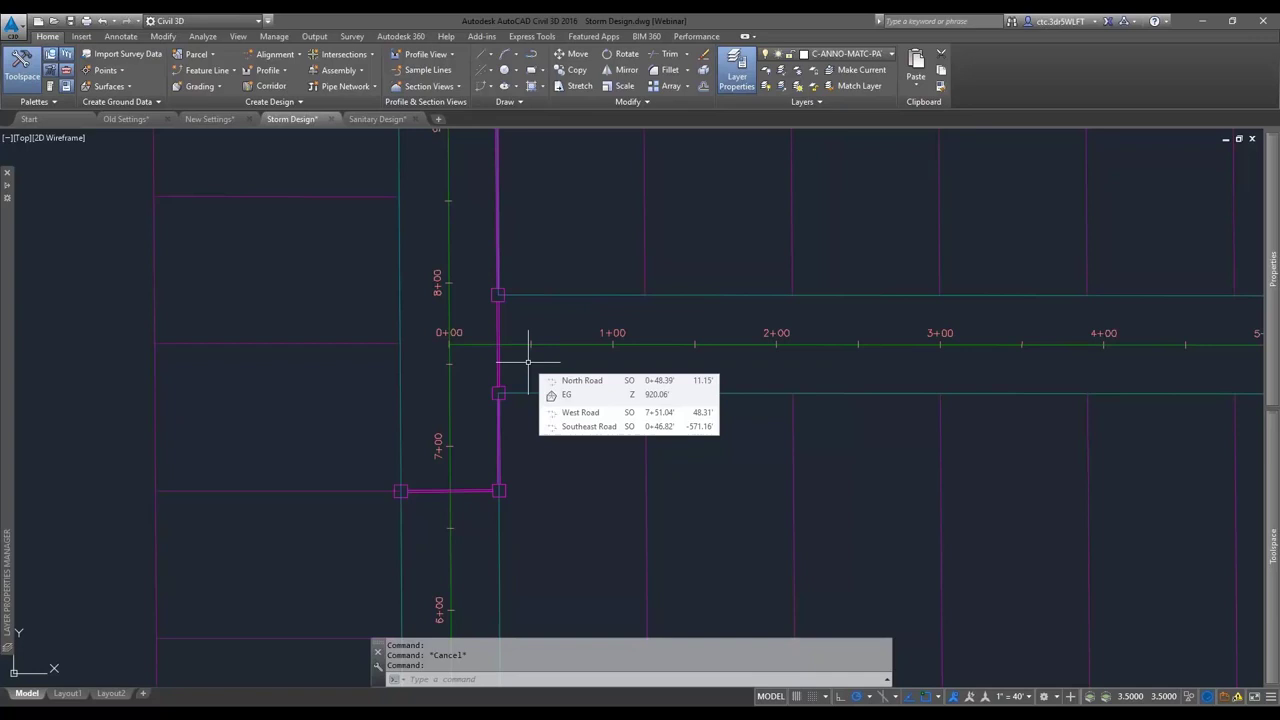
middle_click_drag(528, 362, 559, 388)
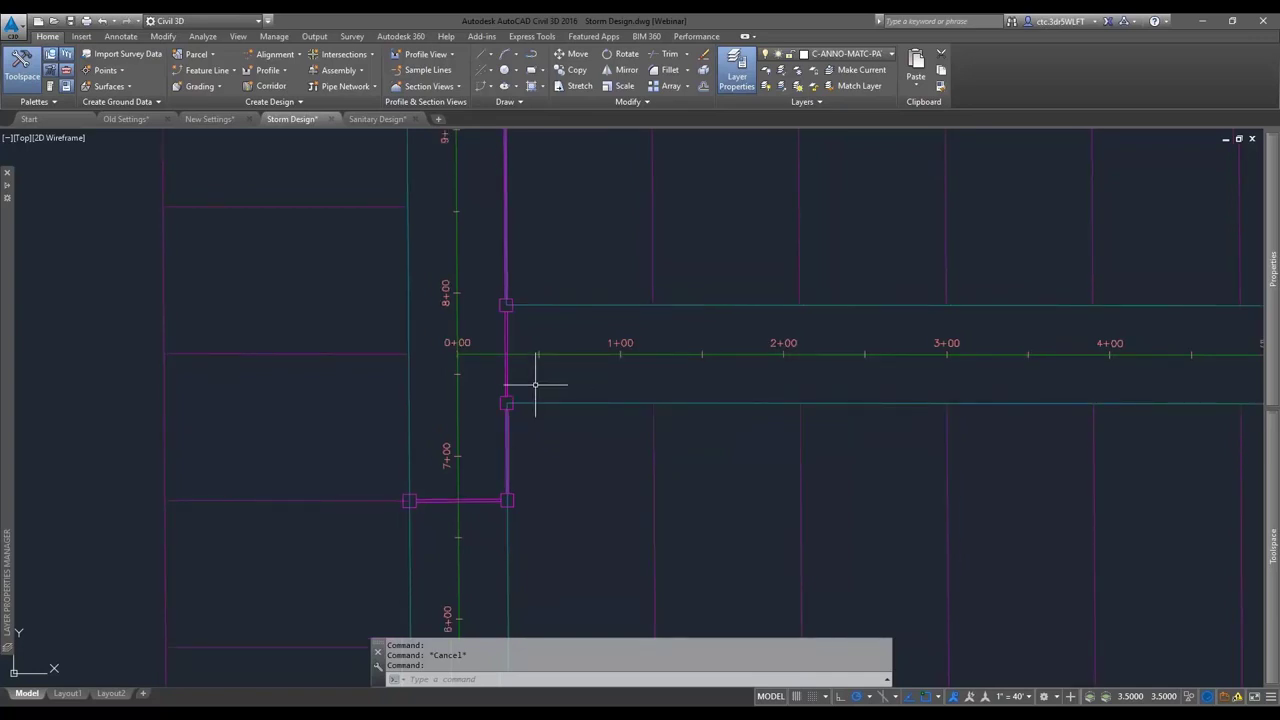
middle_click_drag(535, 384, 567, 385)
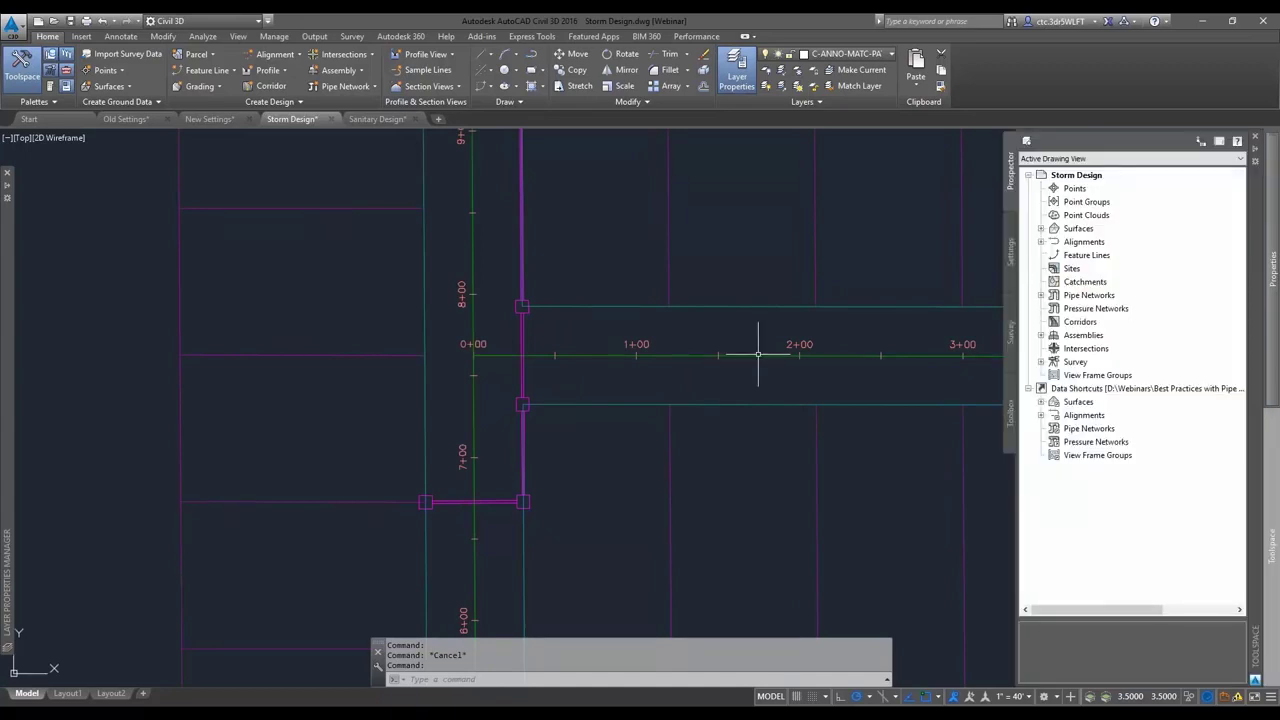
key("ctrl+s")
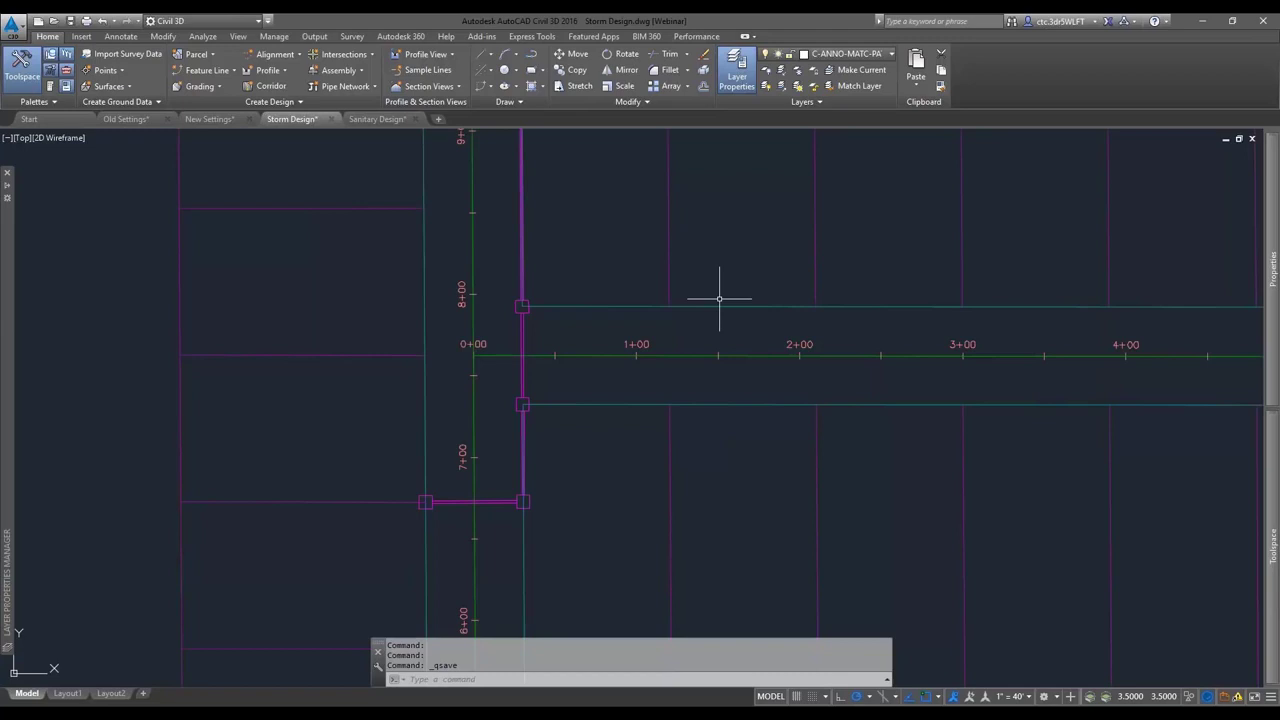
Create a data shortcut for the STRM network from Prospector, then go back to Sanitary Design
mouse_move(1273, 545)
right_click(1060, 389)
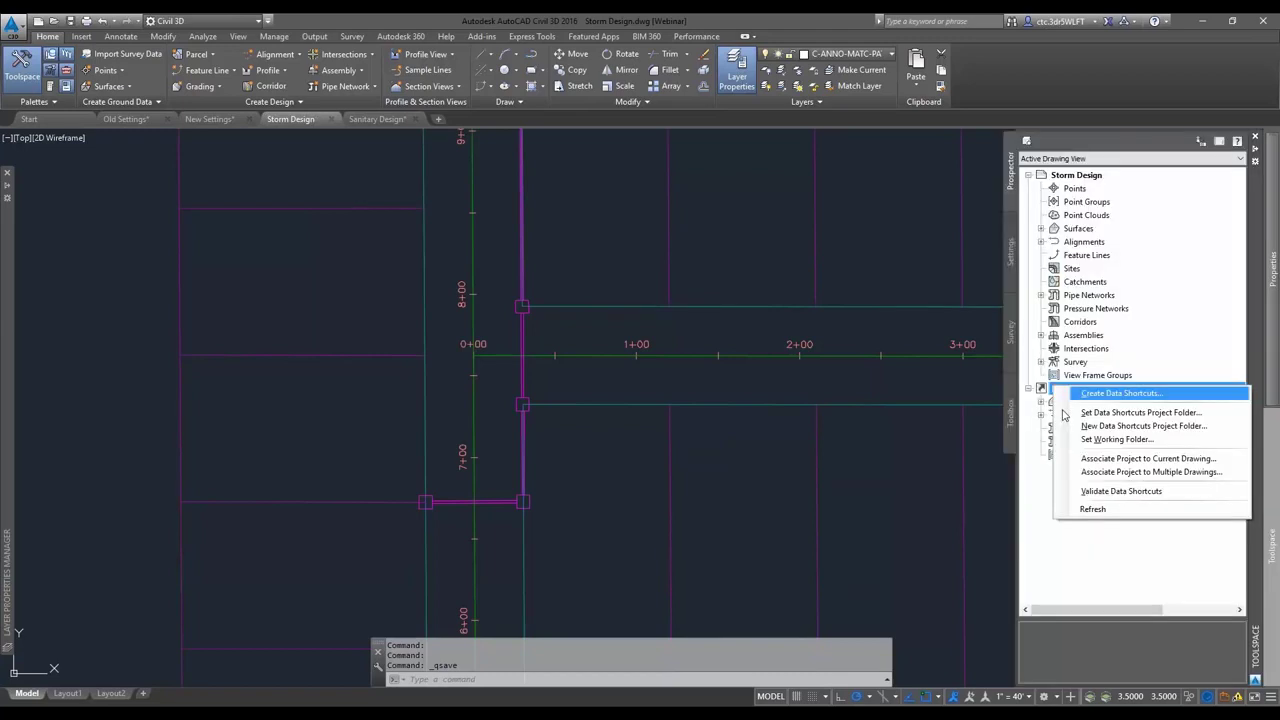
left_click(1110, 393)
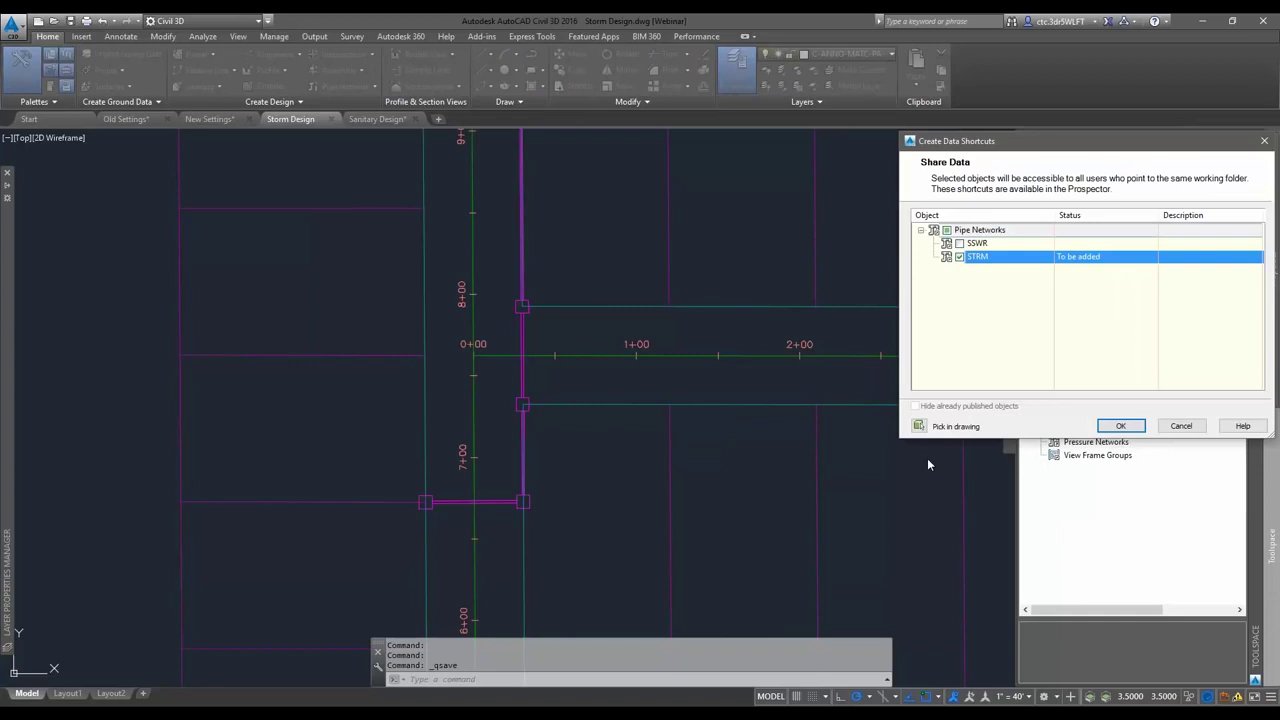
key("Return")
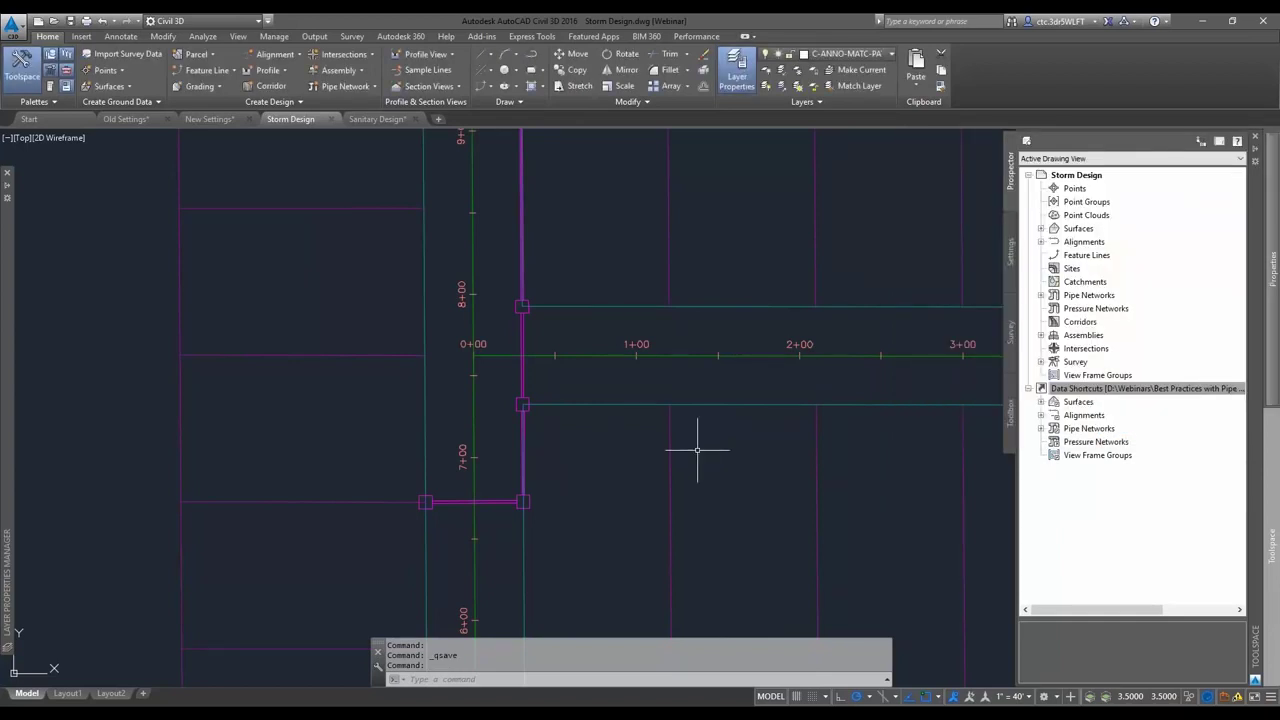
key("ctrl+Tab")
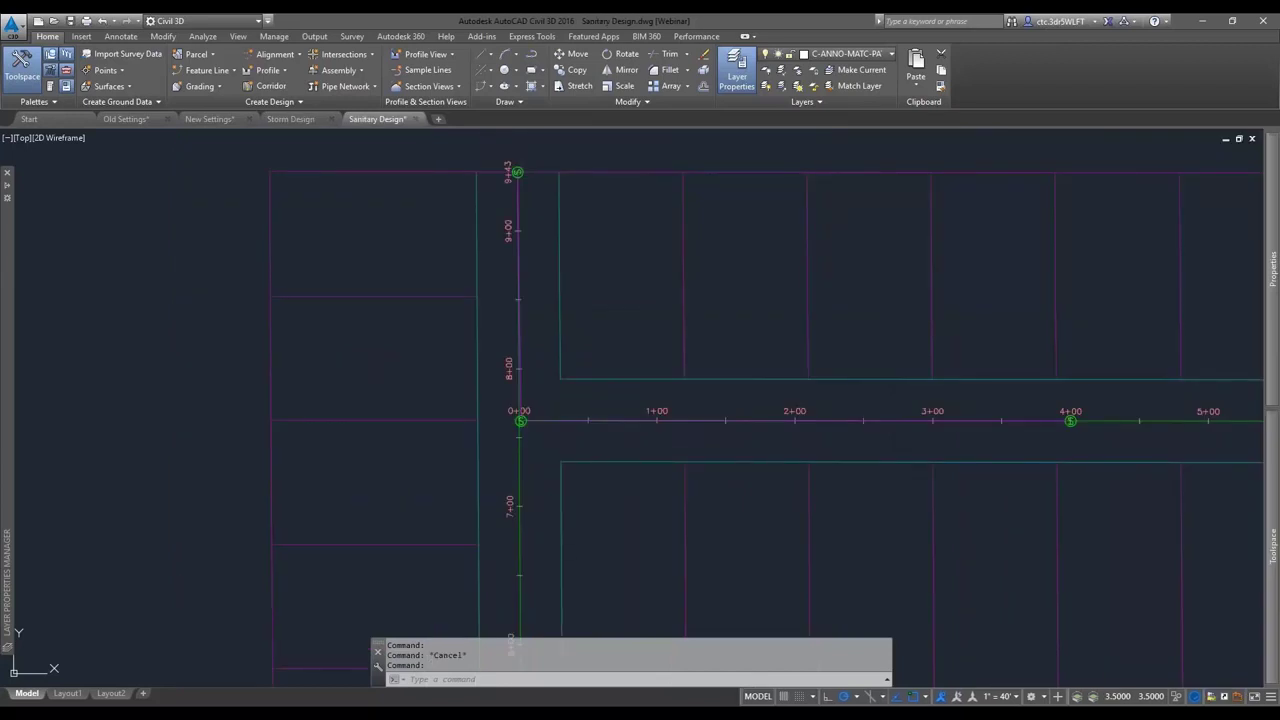
Create a reference to the STRM pipe network data shortcut in Sanitary Design, producing STRM (1)
mouse_move(1272, 312)
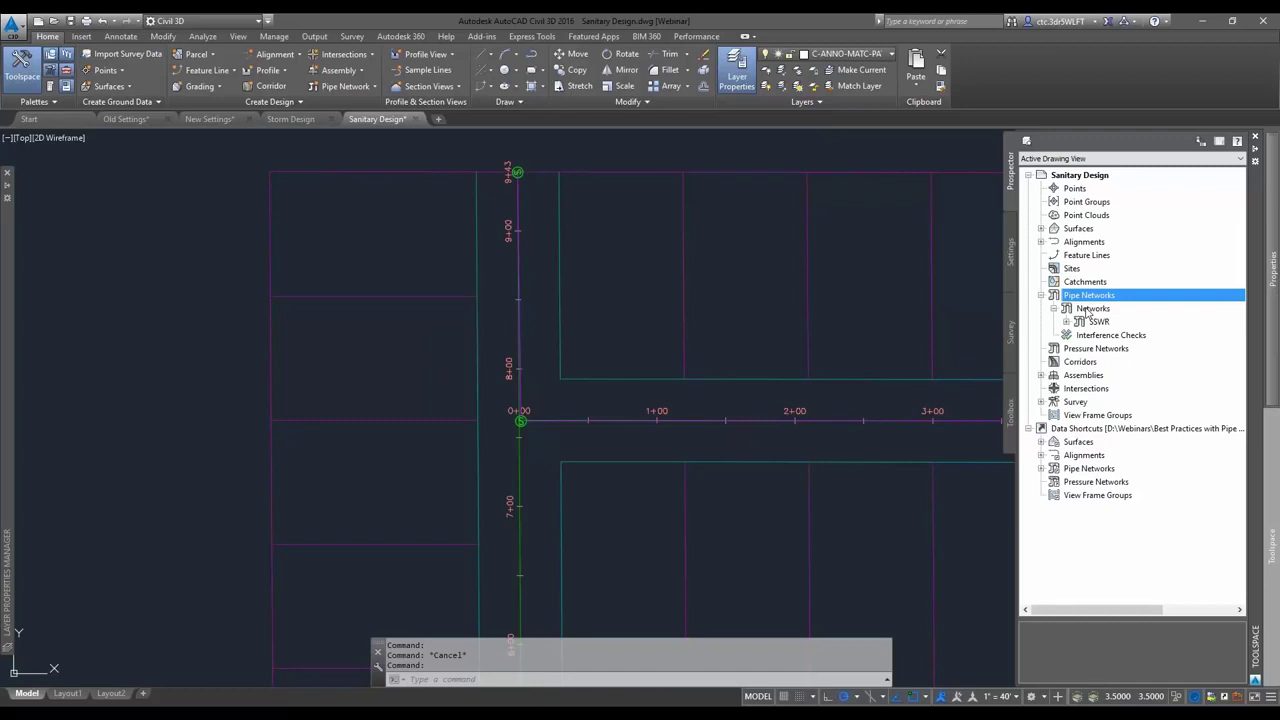
right_click(1088, 309)
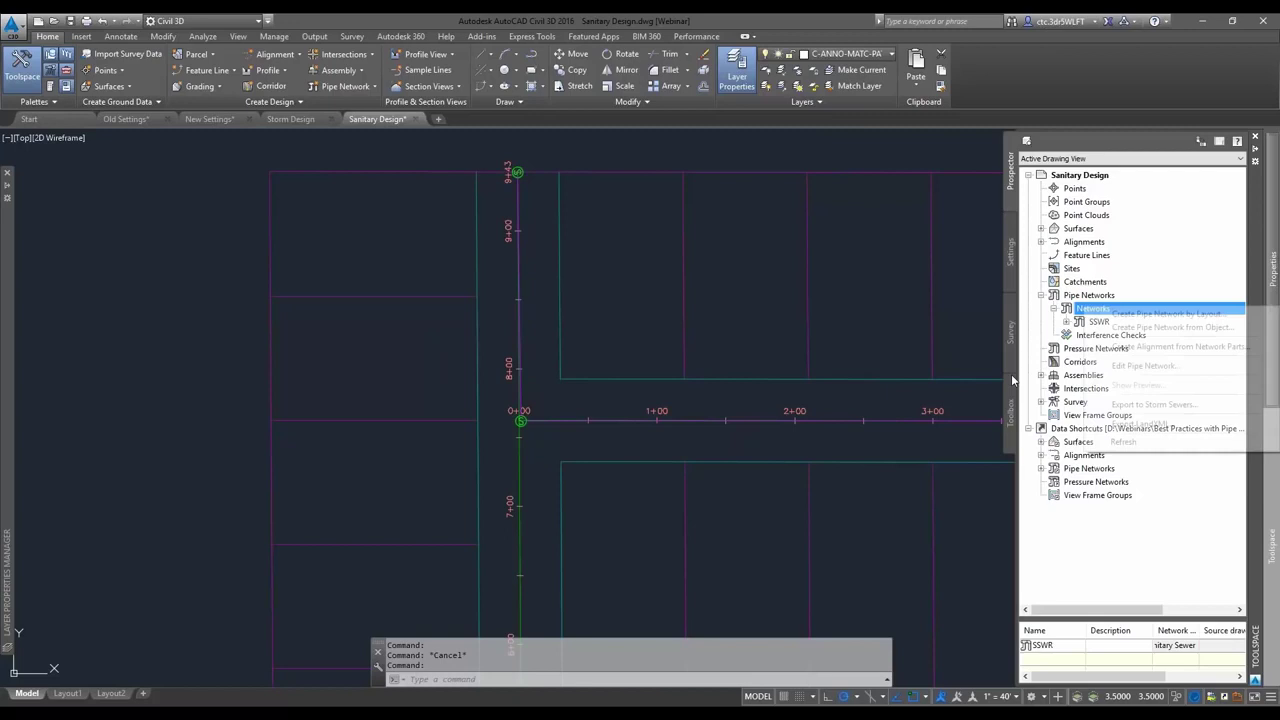
left_click(1166, 314)
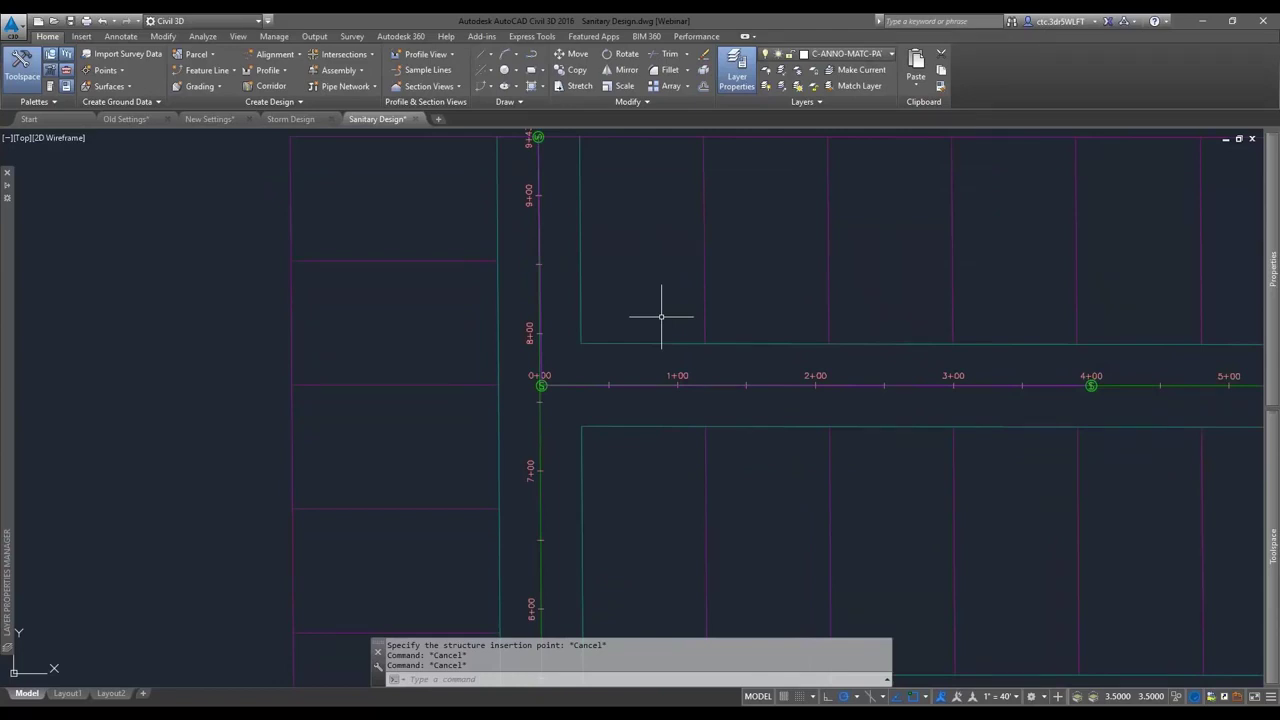
mouse_move(1273, 545)
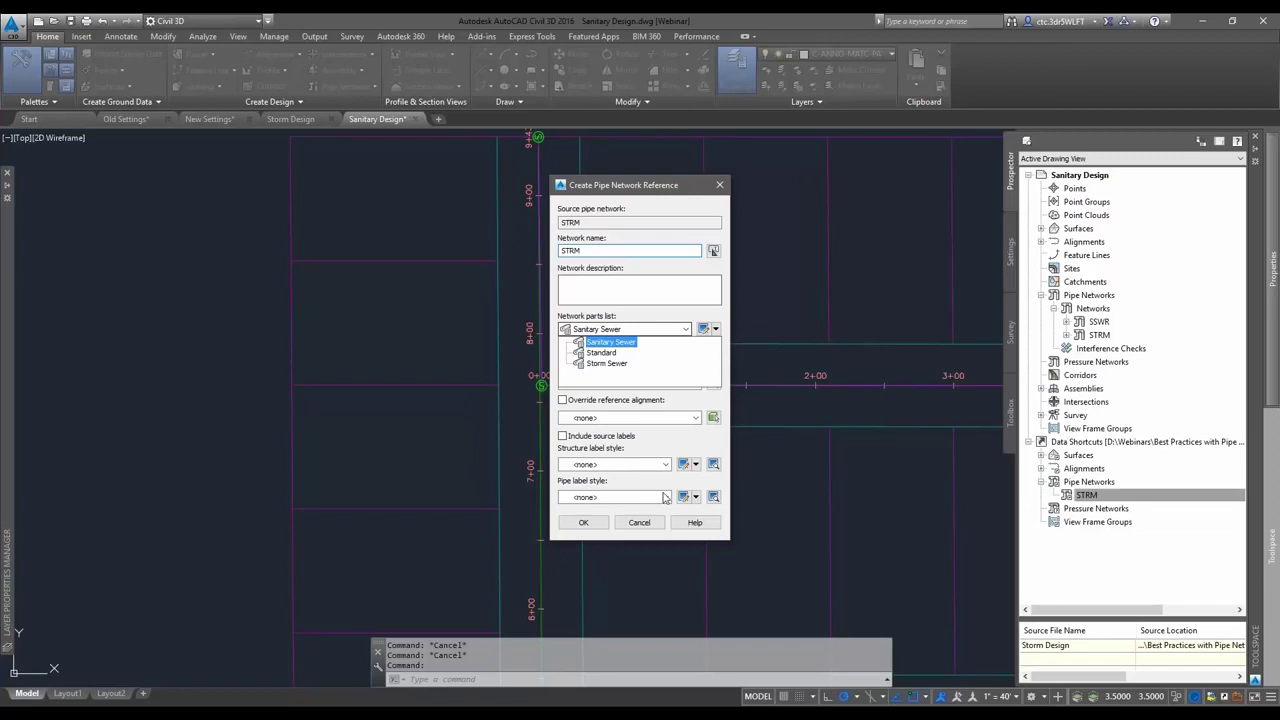
key("Return")
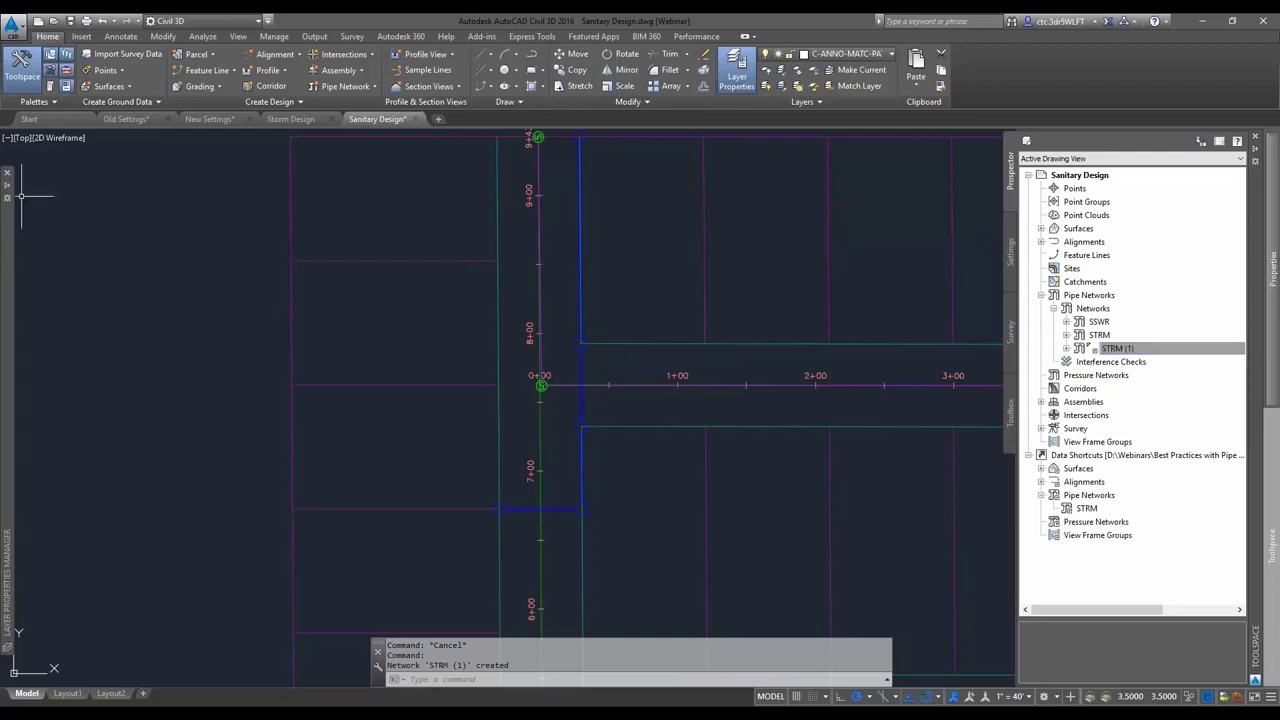
mouse_move(7, 196)
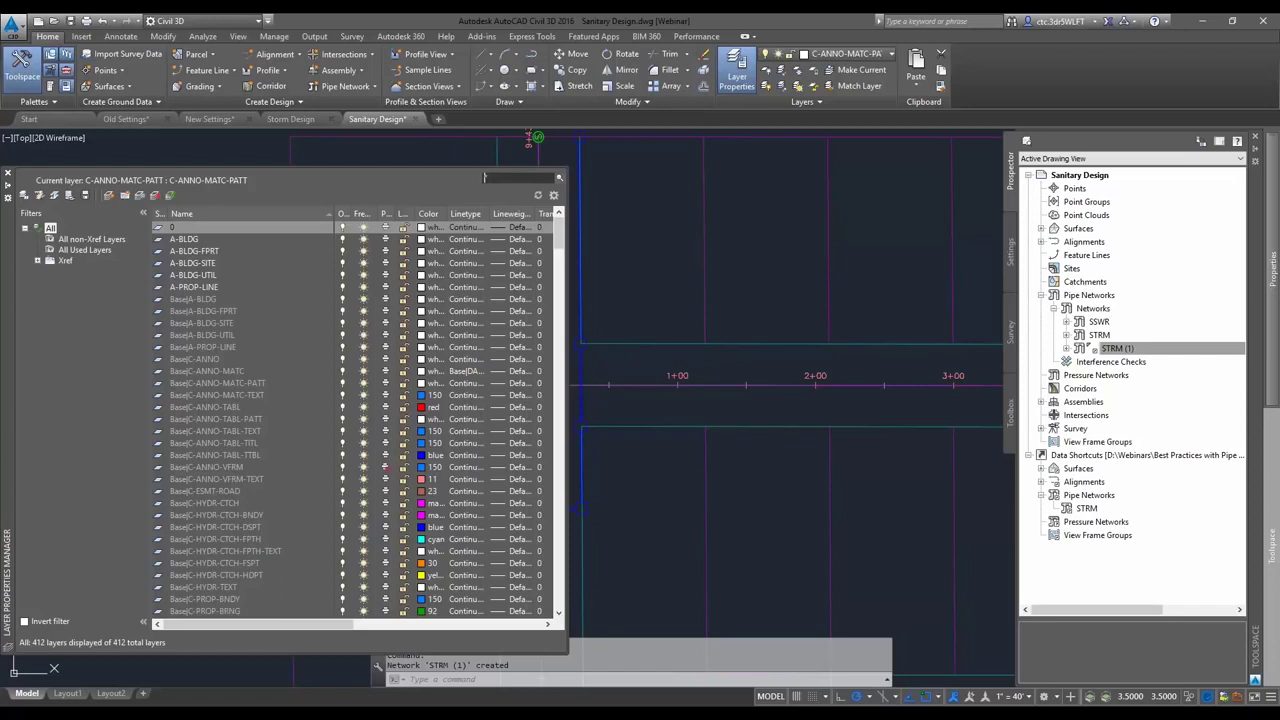
Filter layers with c-s* to inspect the C-STRM (1)-PIPE and -STRC layers, then select STRM (1)
type("c-s*")
left_click(437, 311)
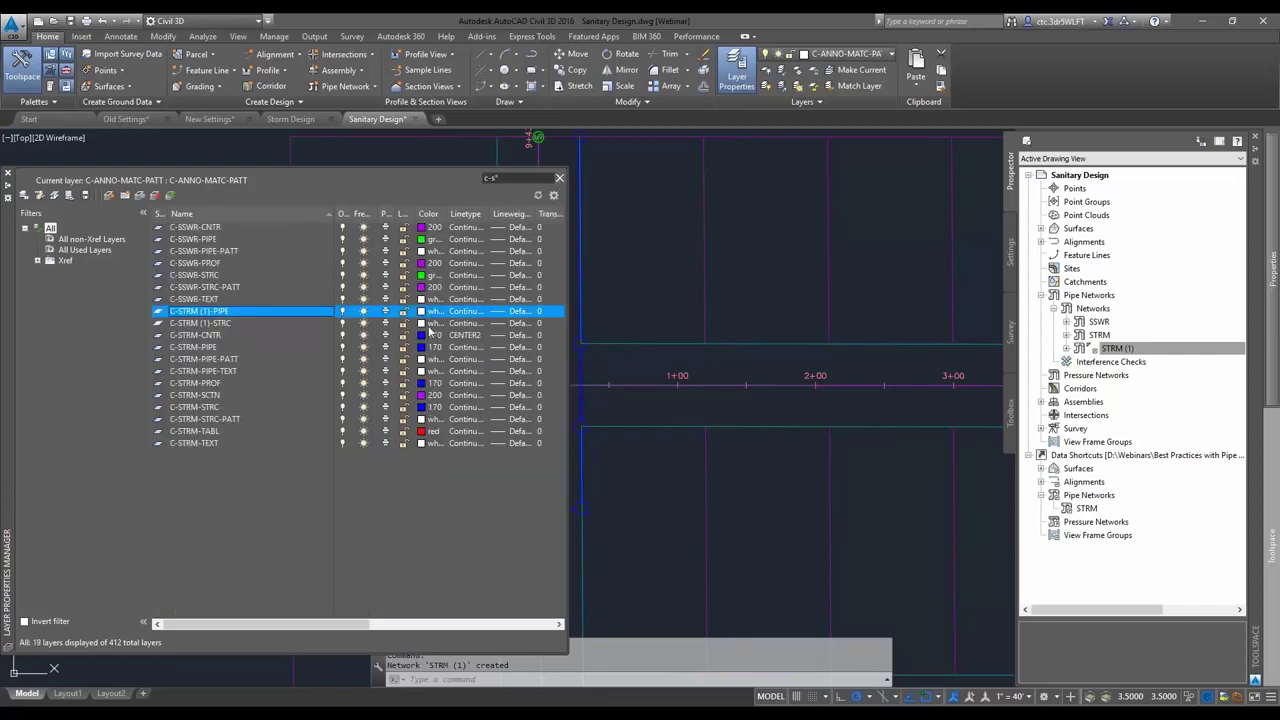
left_click(216, 320)
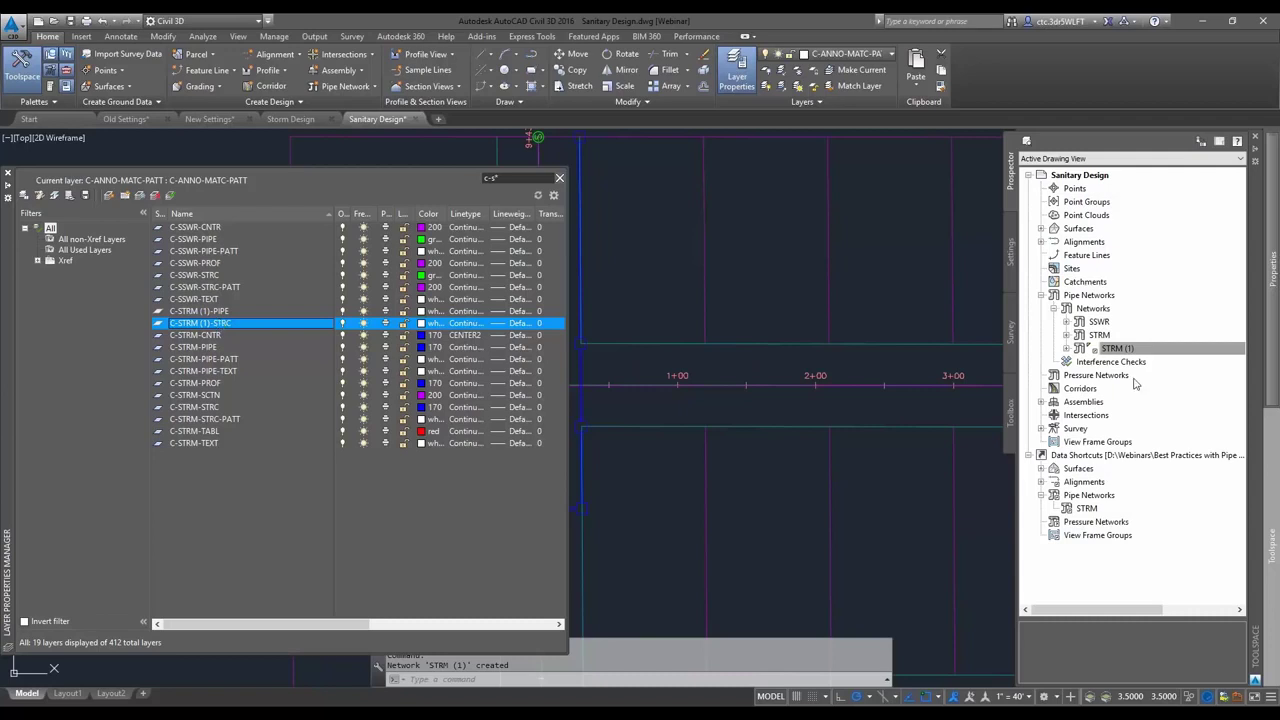
left_click(1100, 348)
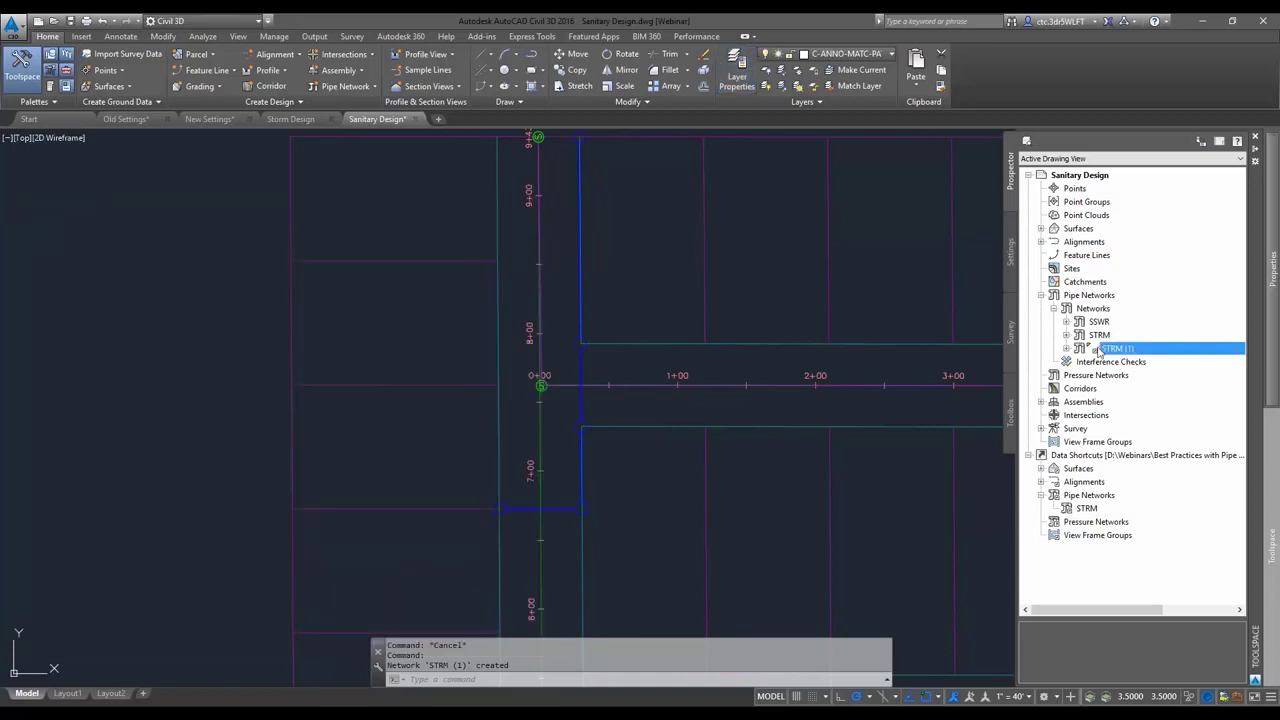
Delete the duplicate STRM (1) network, then delete the STRM network as well
double_click(1099, 334)
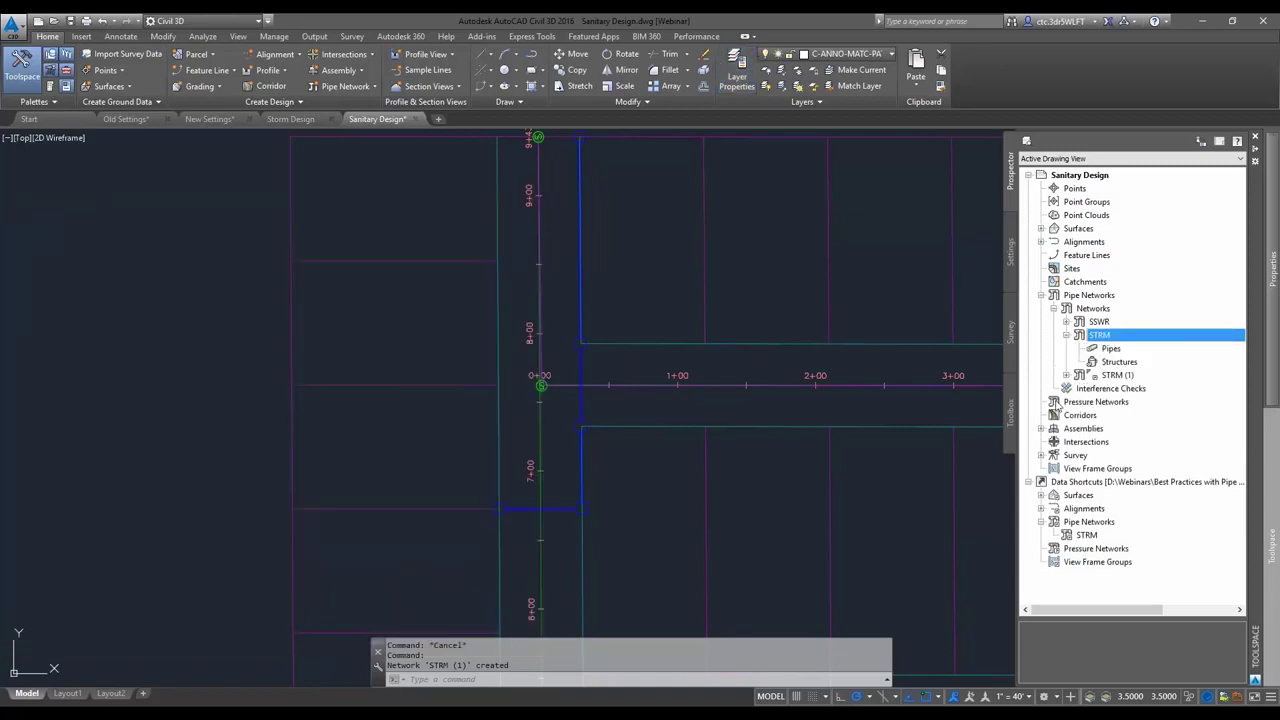
key("Left")
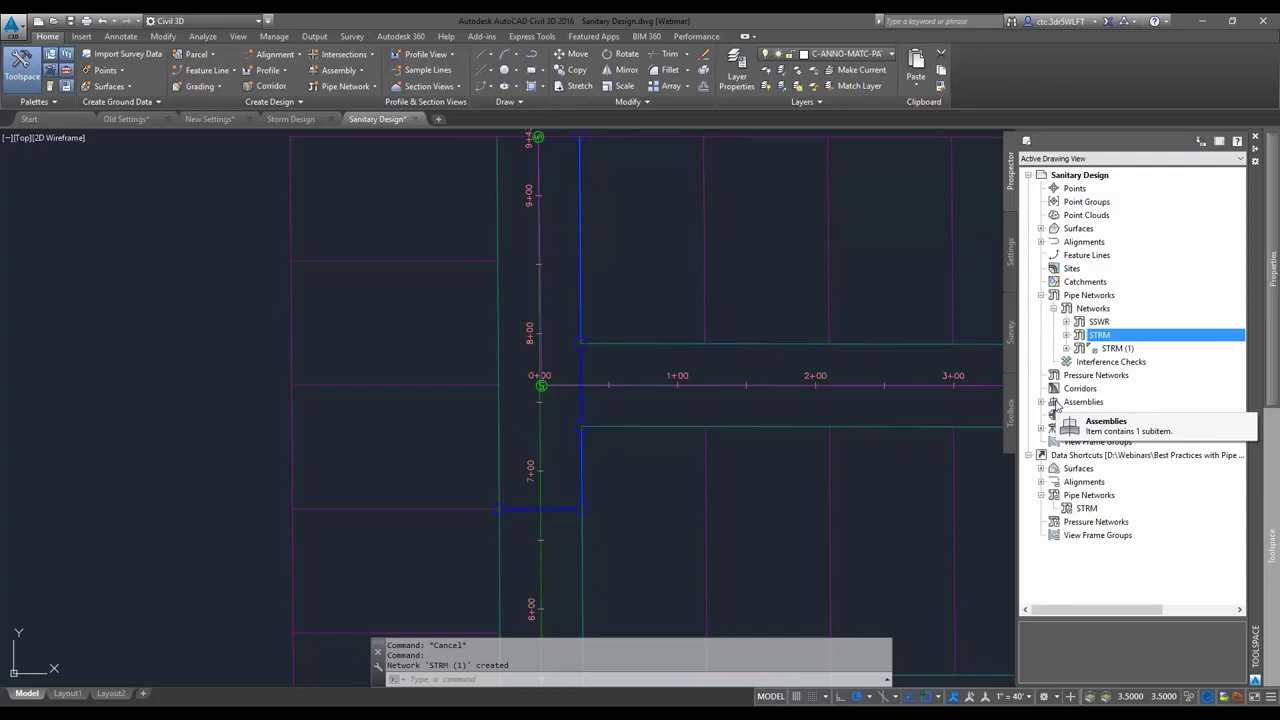
left_click(1118, 349)
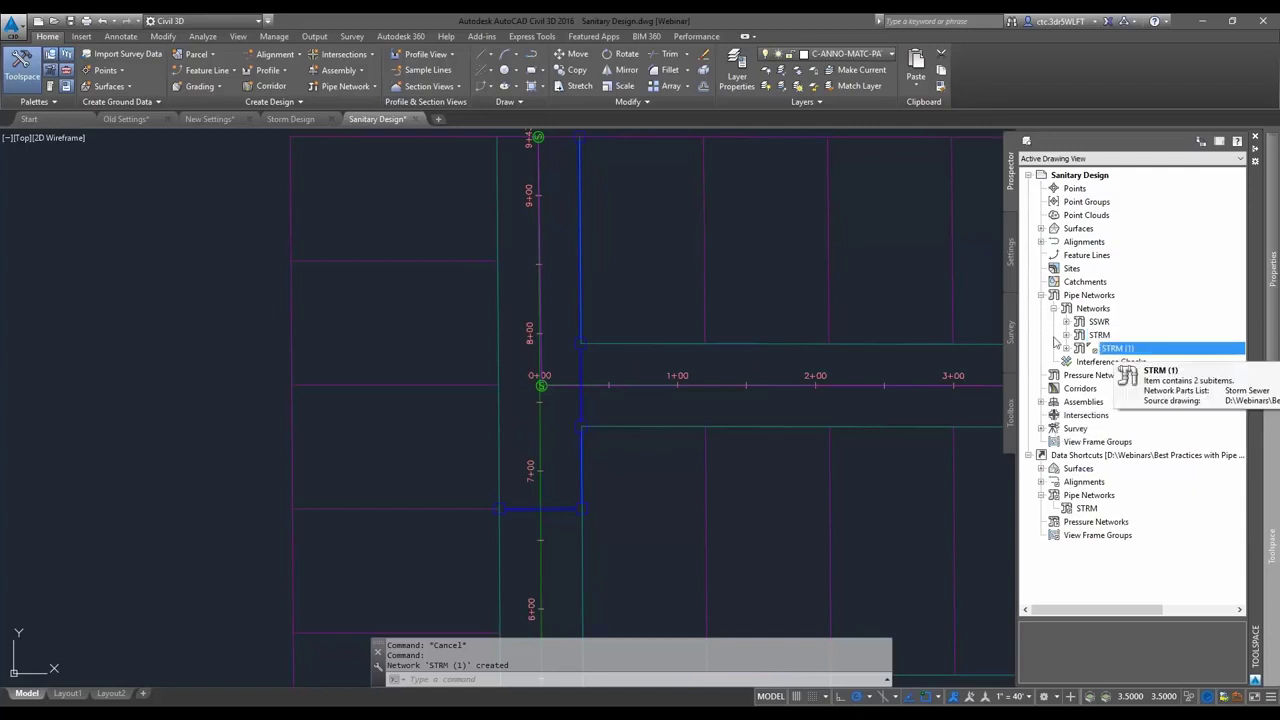
key("shift+F10")
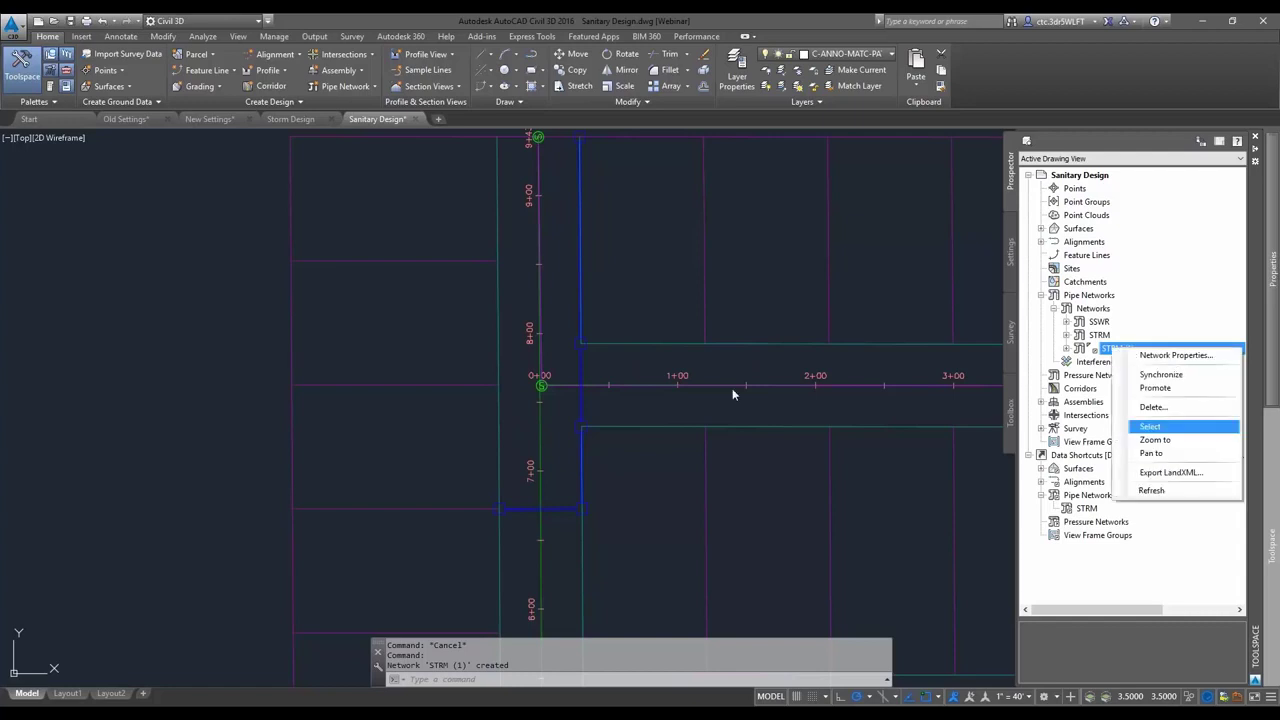
key("Up")
key("Return")
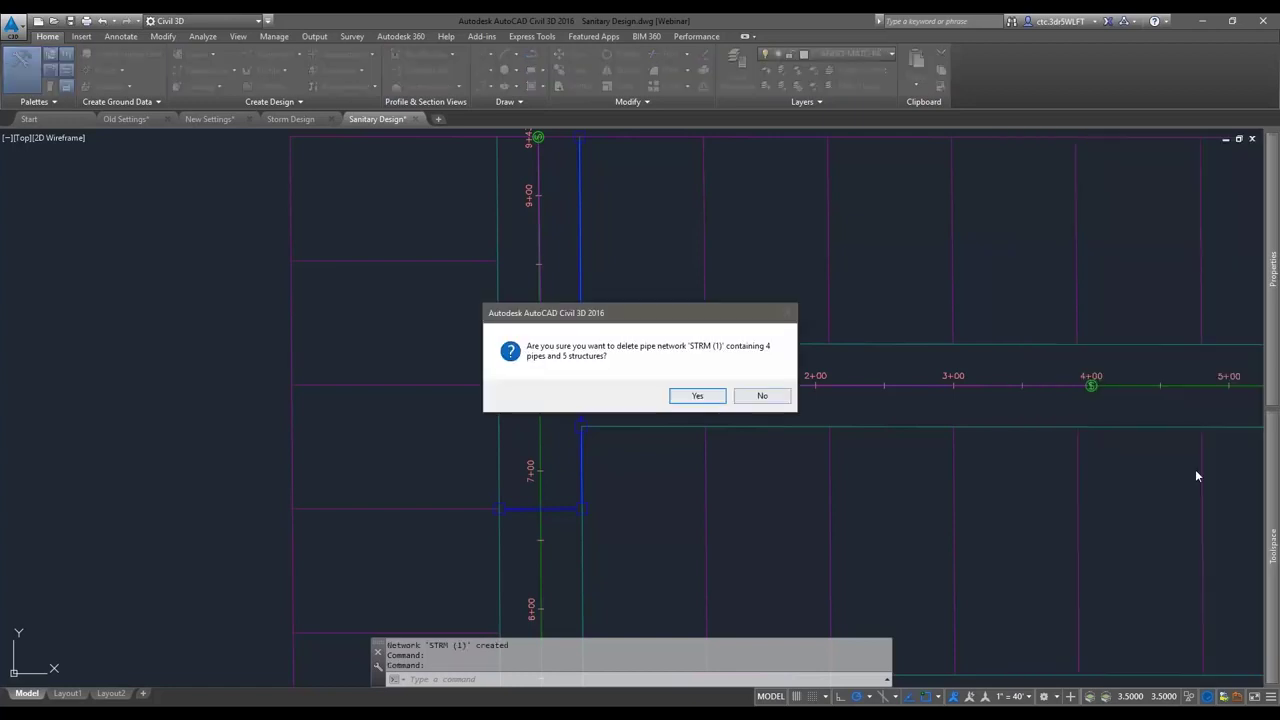
key("Return")
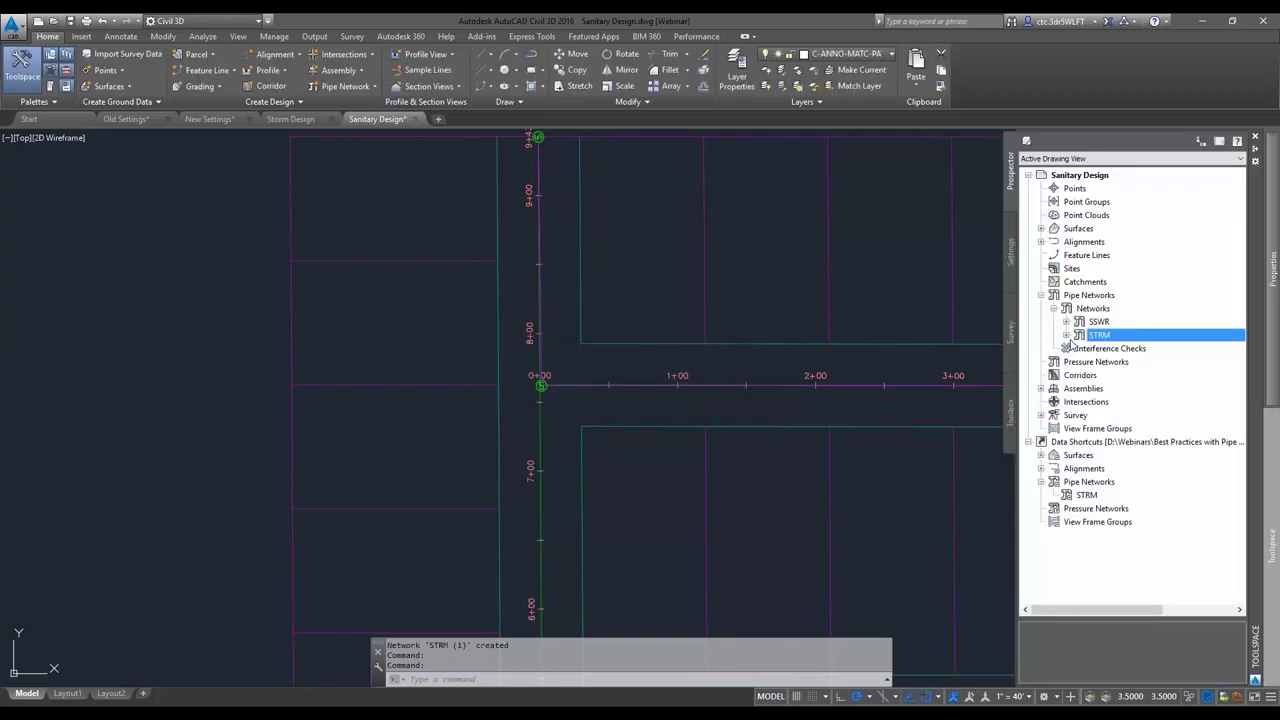
right_click(1066, 337)
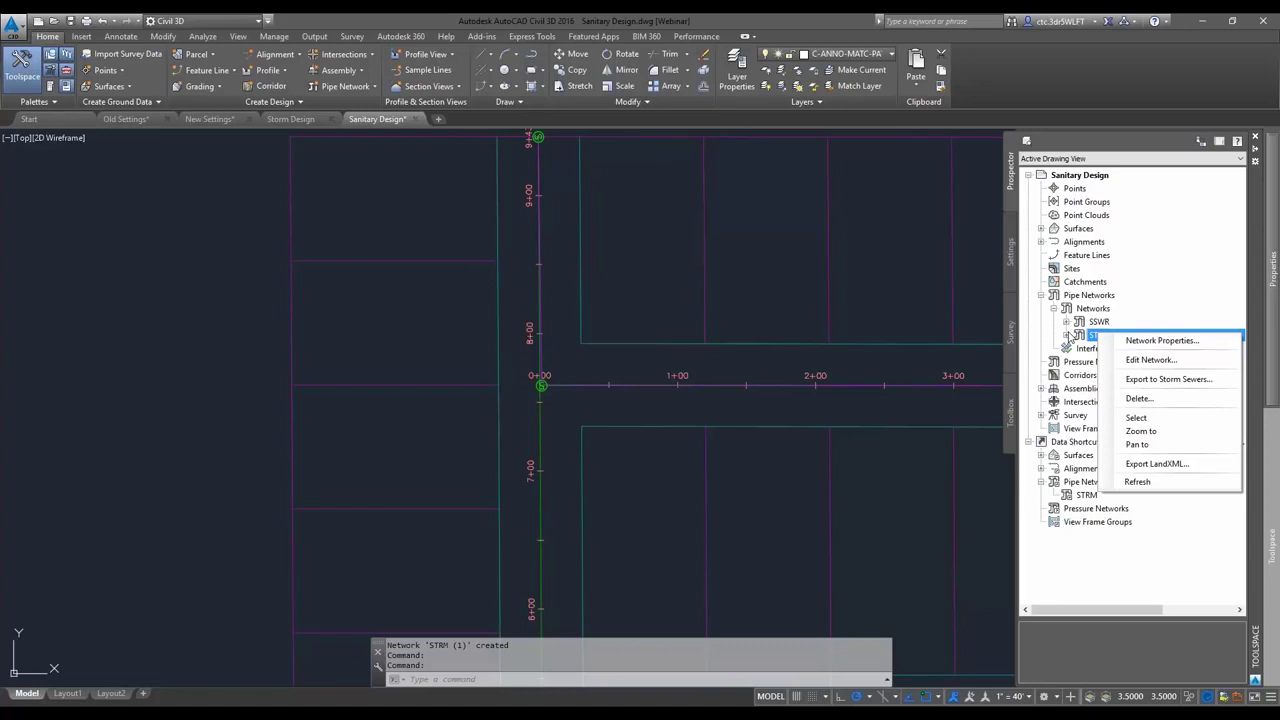
left_click(1140, 399)
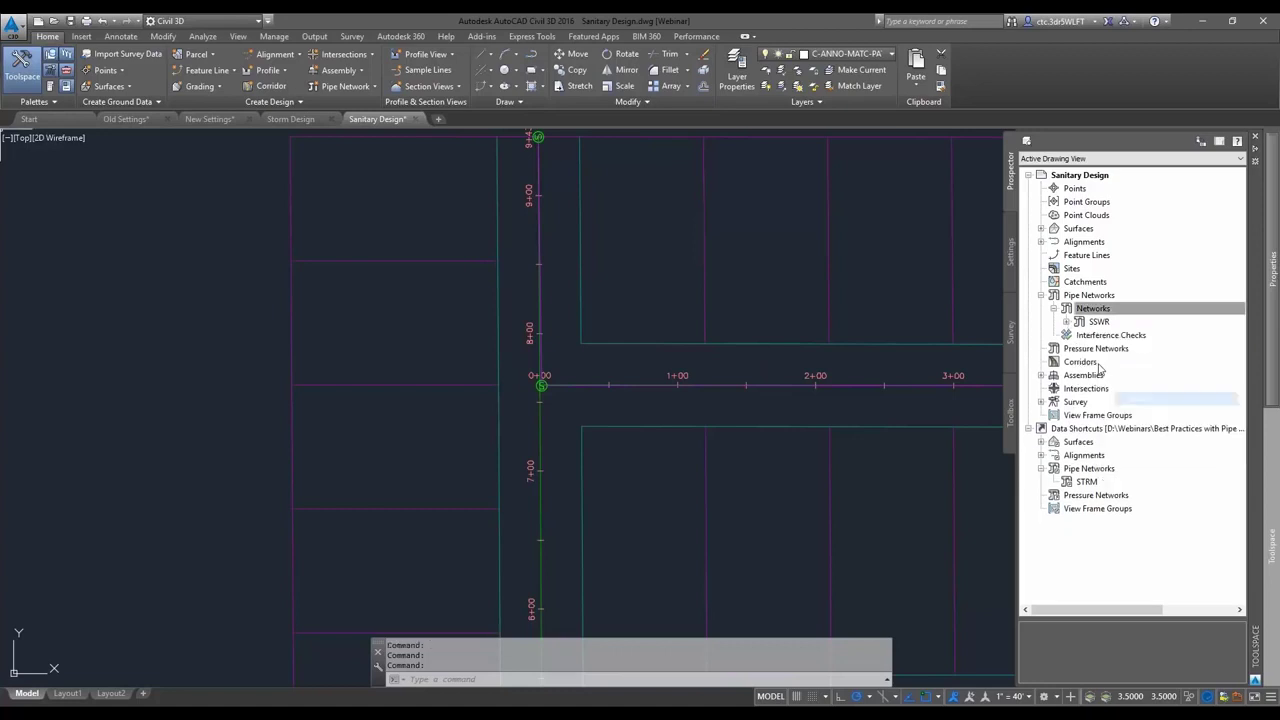
Create a reference to the STRM data shortcut, reviewing its parts list, so storm pipes appear beside SSWR
right_click(1090, 483)
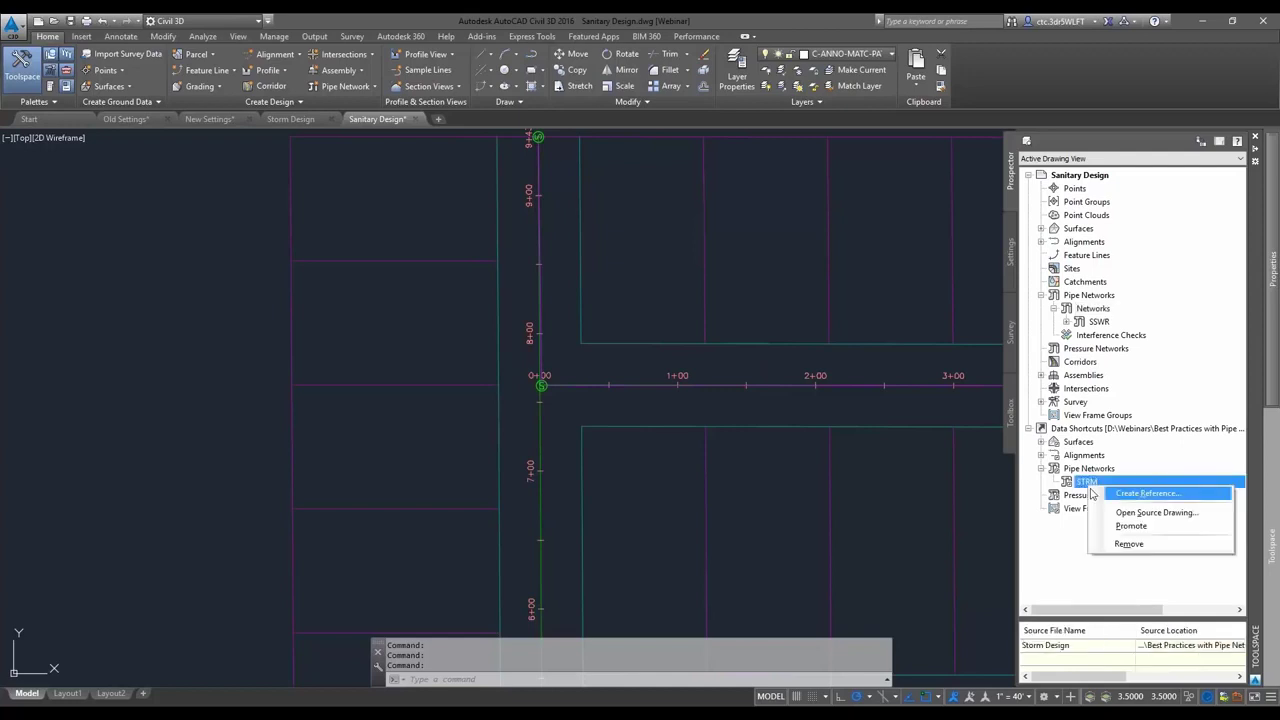
key("Return")
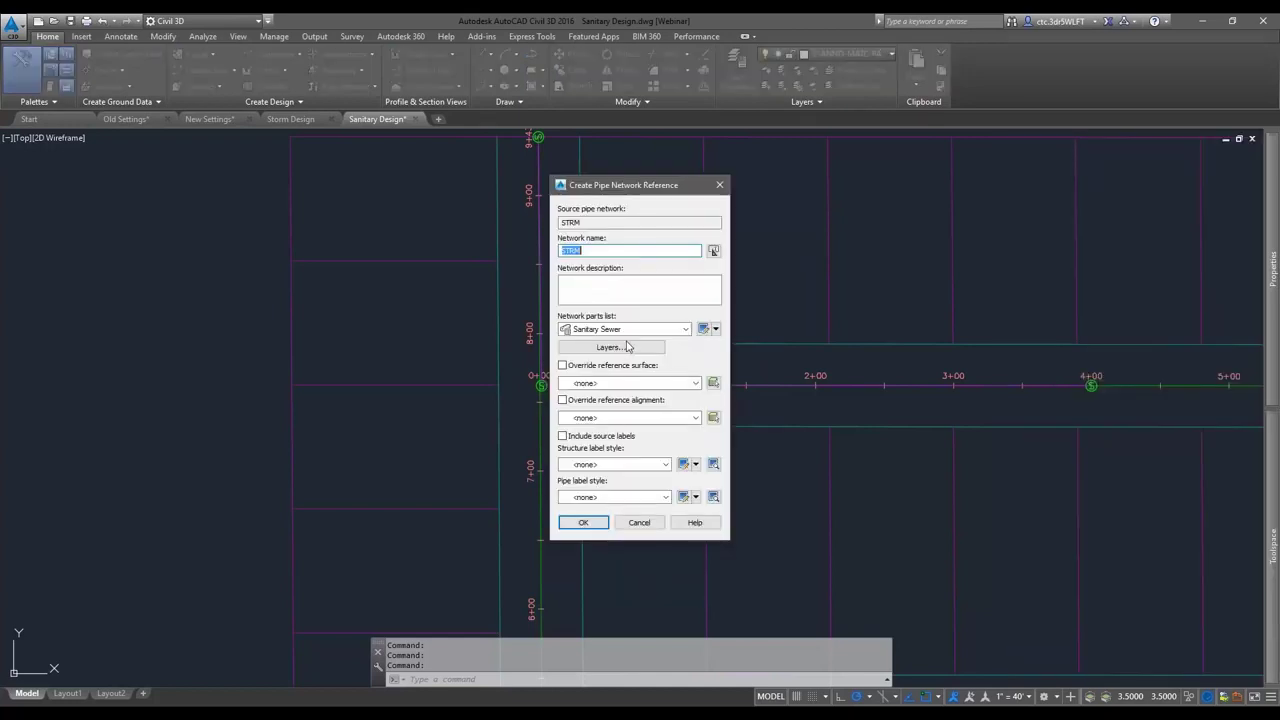
left_click(627, 330)
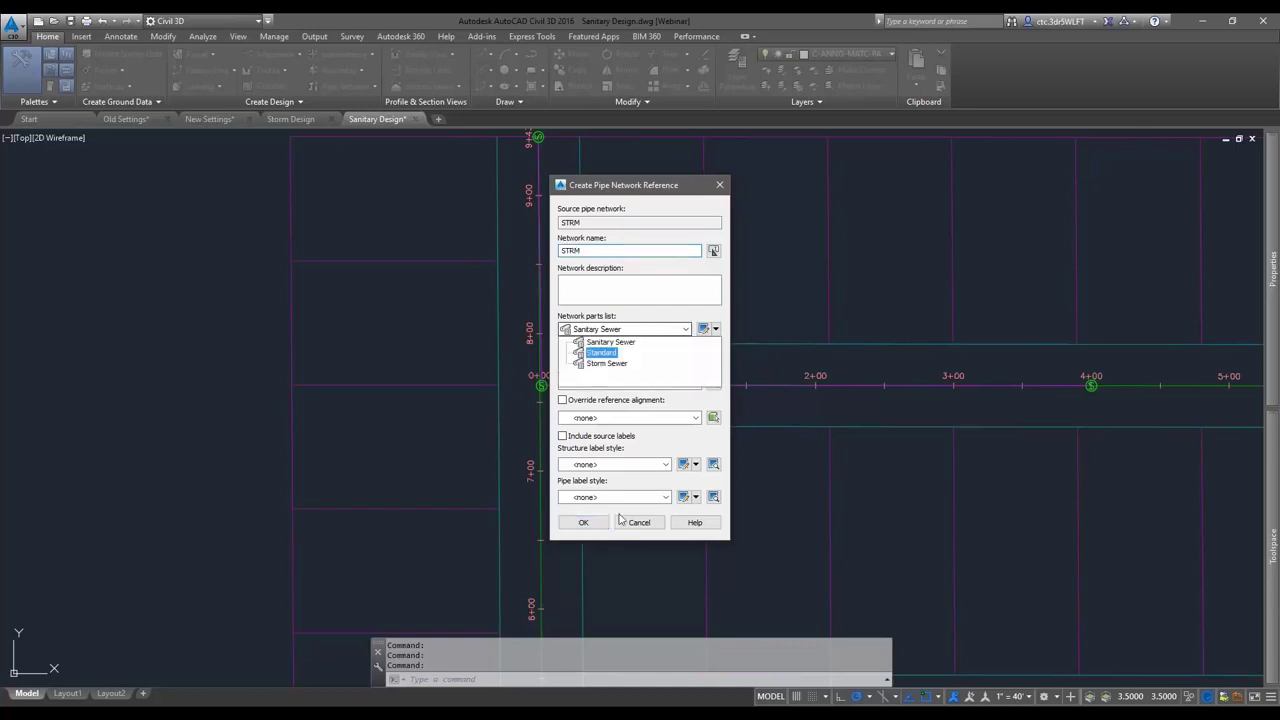
left_click(621, 521)
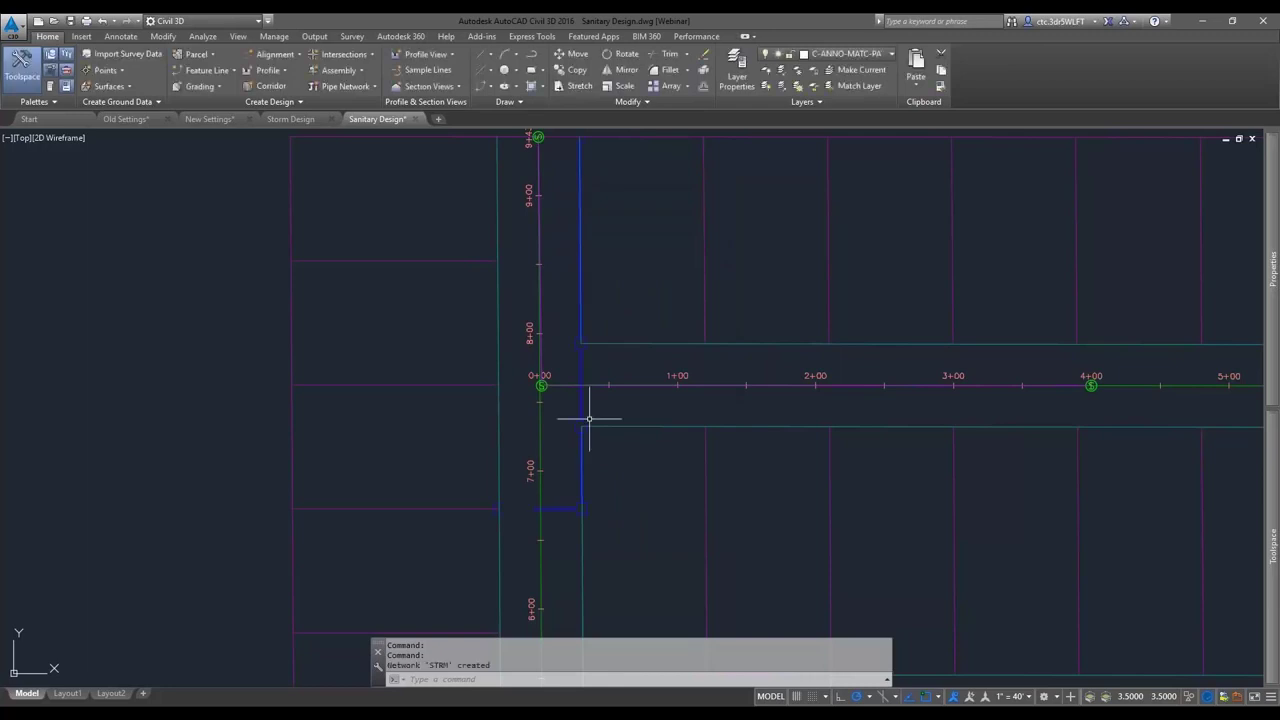
mouse_move(1270, 345)
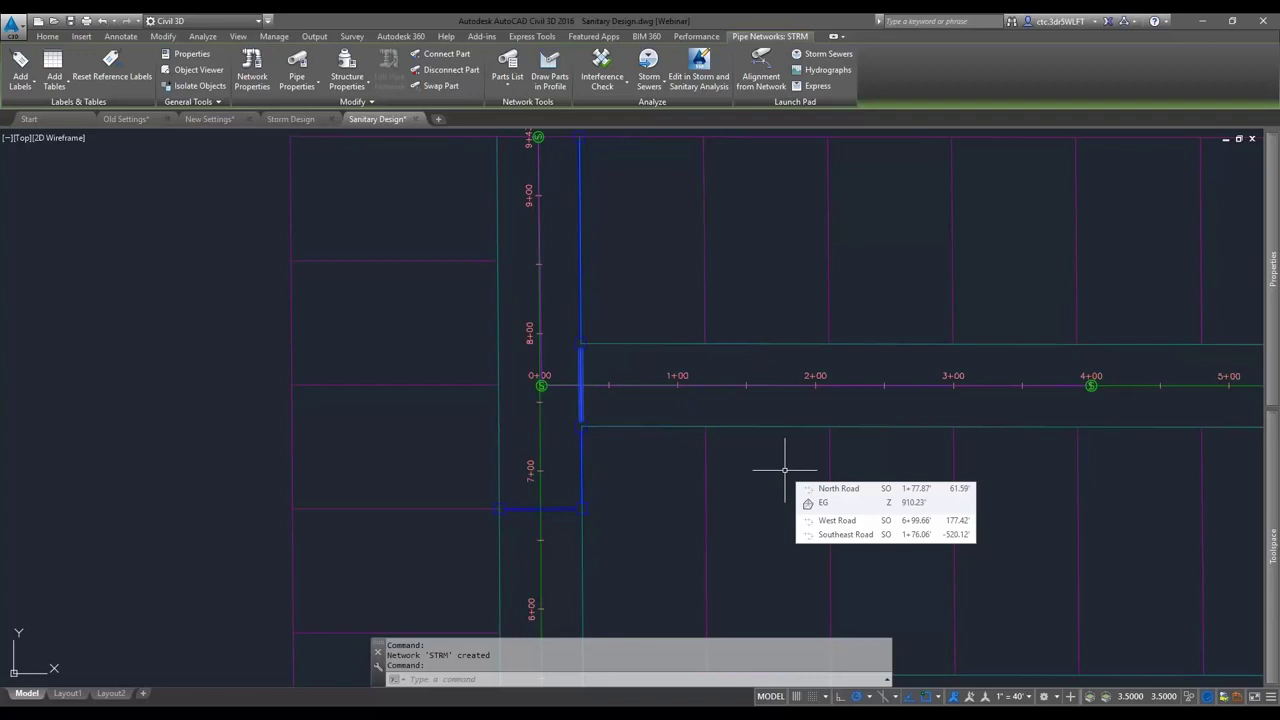
key("Escape")
mouse_move(1272, 545)
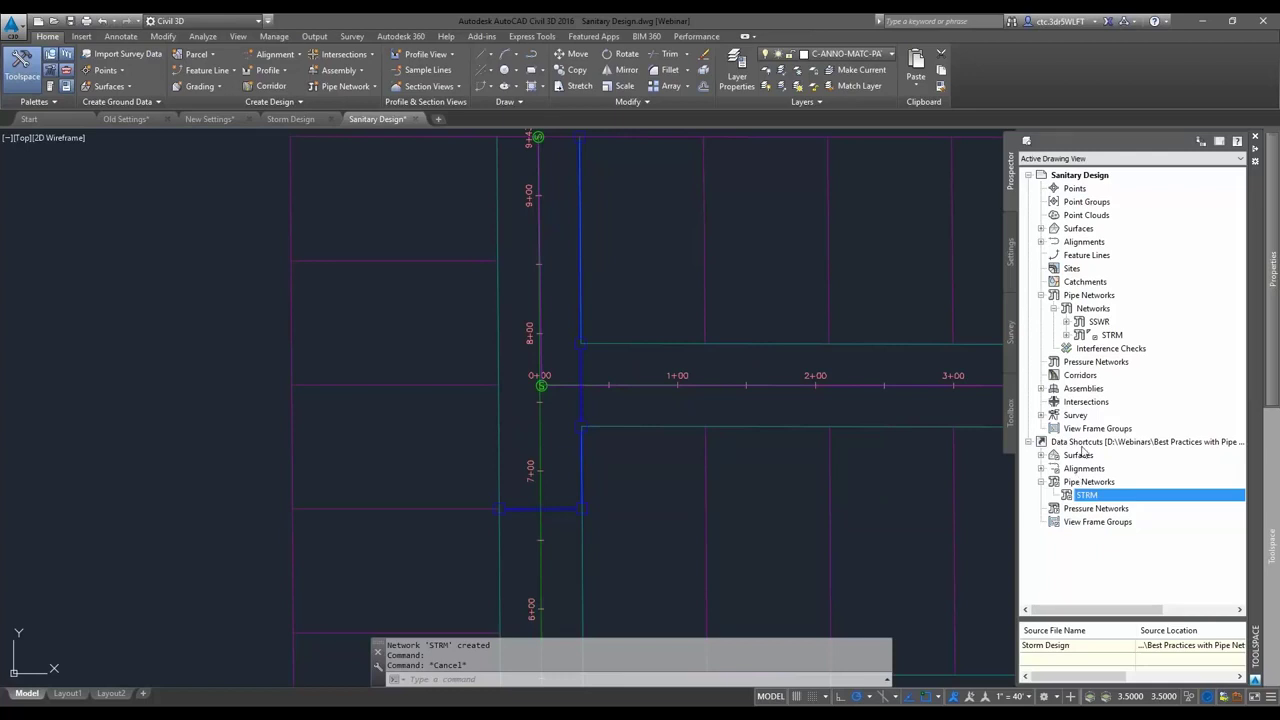
Publish SSWR as a data shortcut, then in Storm Design select its SSWR network and show the layers
right_click(1077, 441)
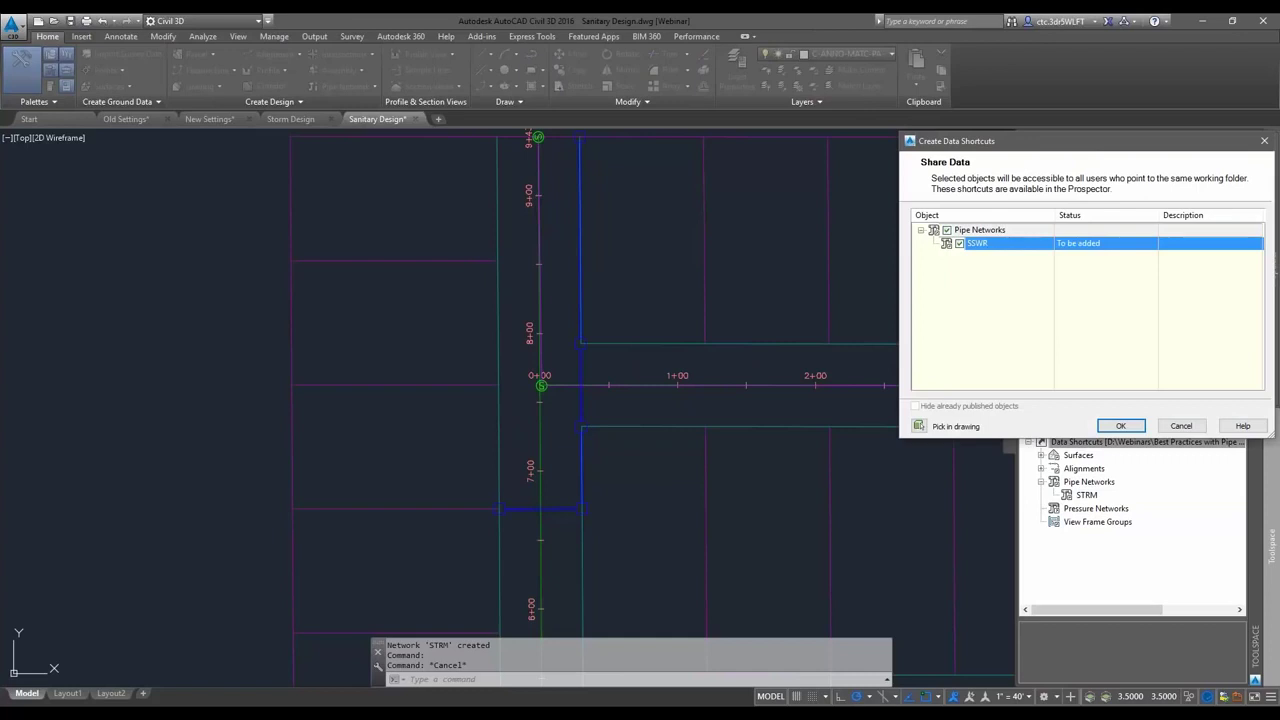
left_click(1121, 426)
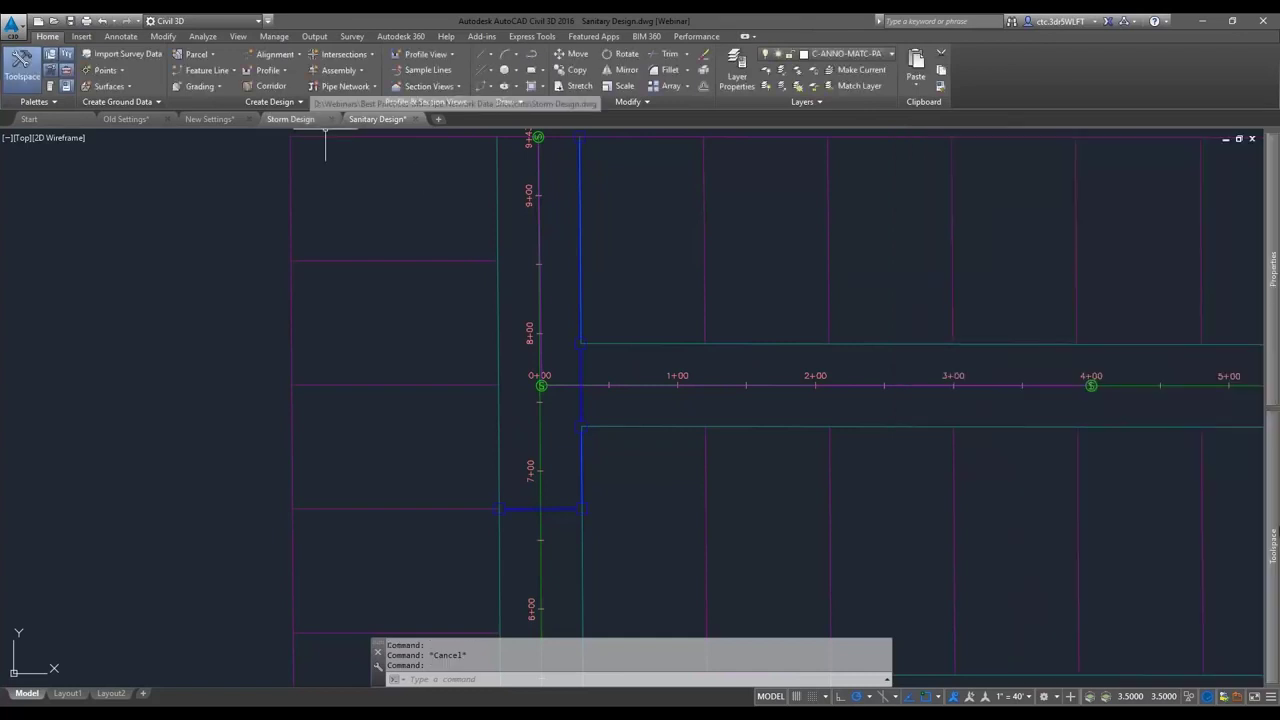
left_click(290, 119)
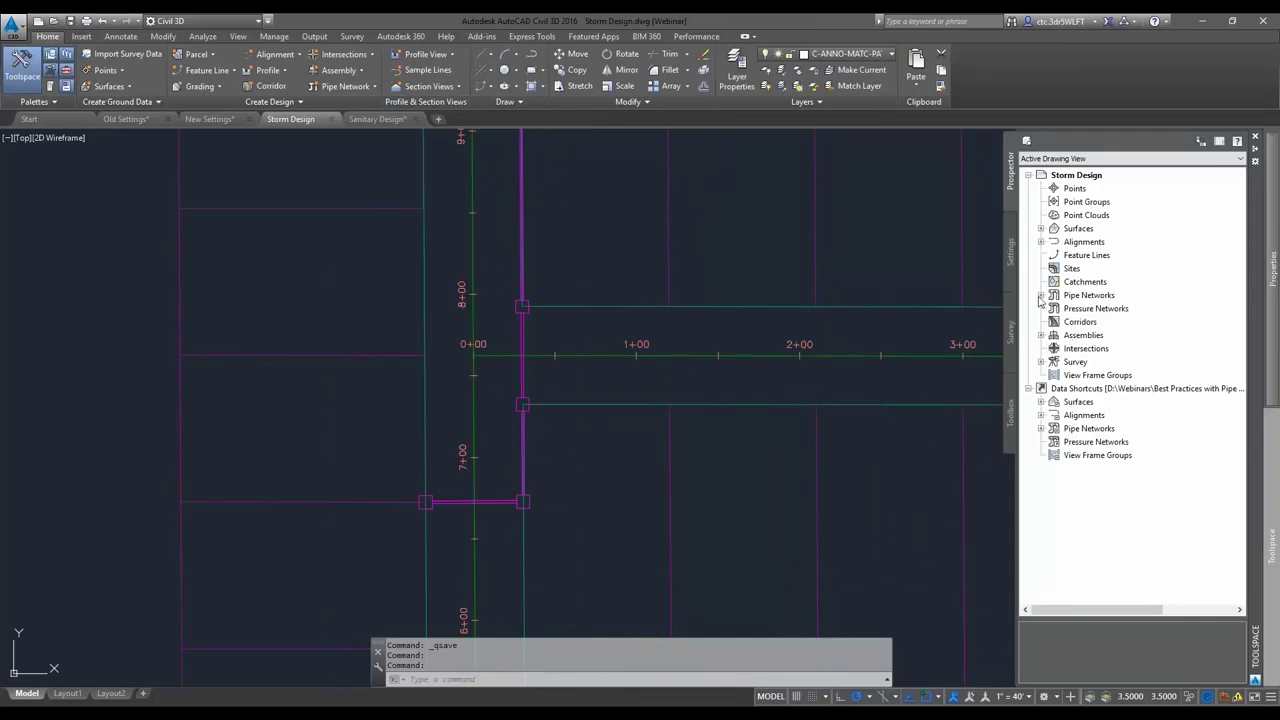
left_click(1040, 296)
left_click(1053, 308)
left_click(1099, 322)
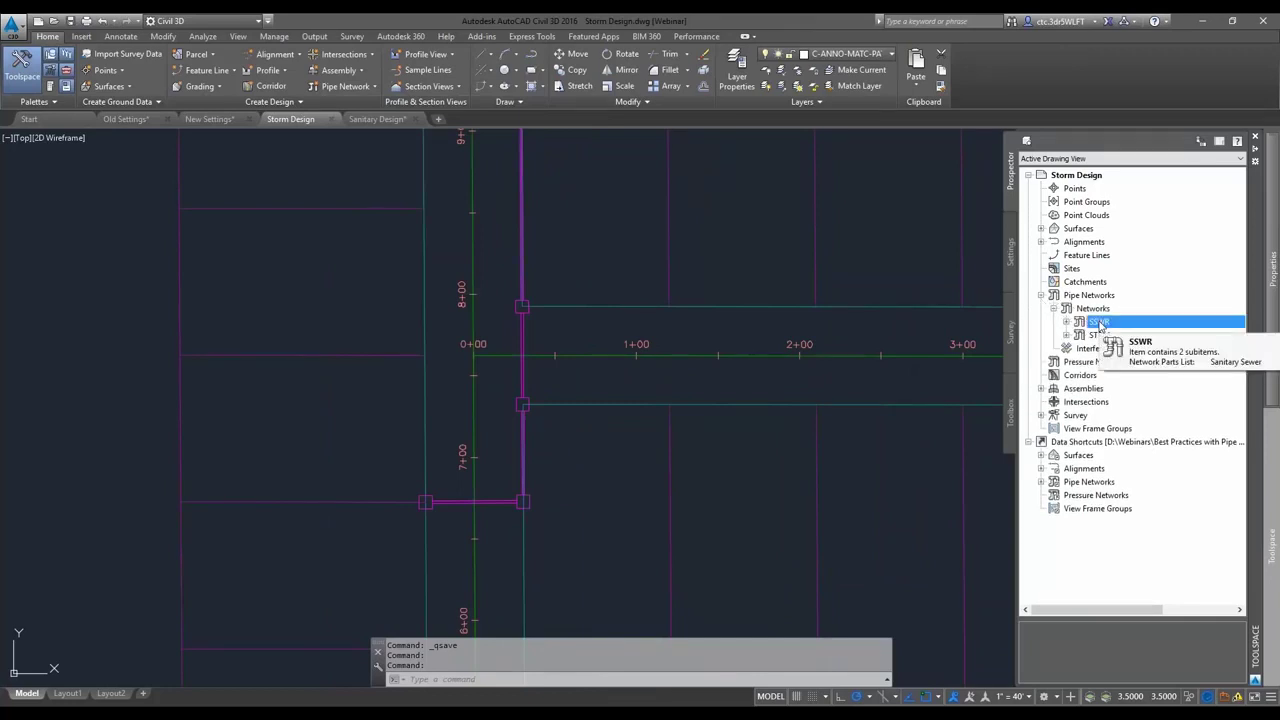
left_click(737, 76)
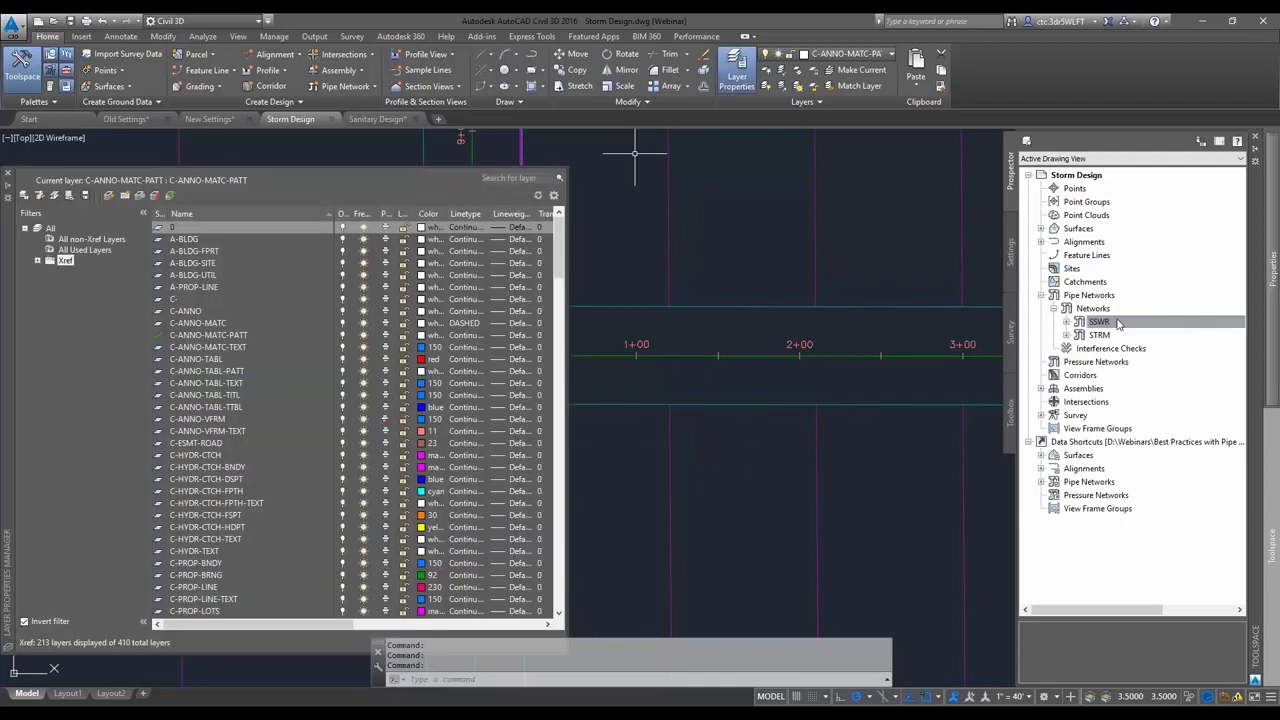
Delete Storm Design's local SSWR network and bring up the pipe network data shortcuts
left_click(1118, 323)
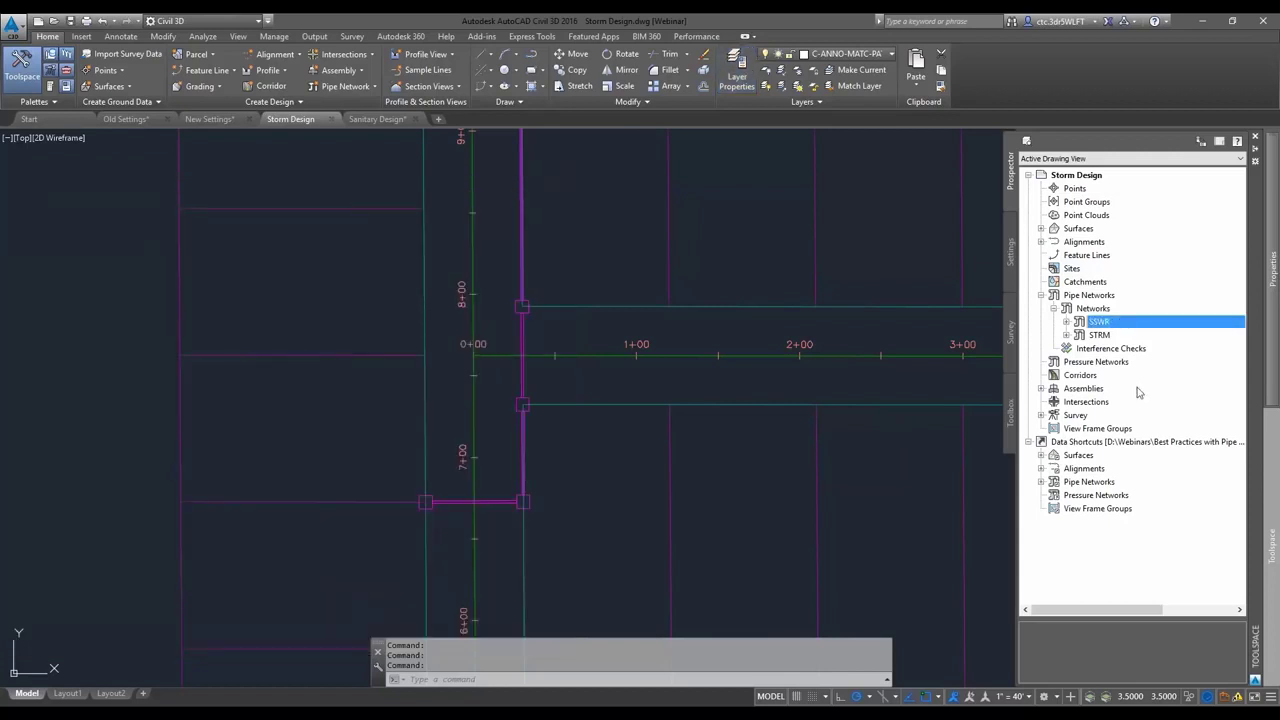
right_click(1124, 321)
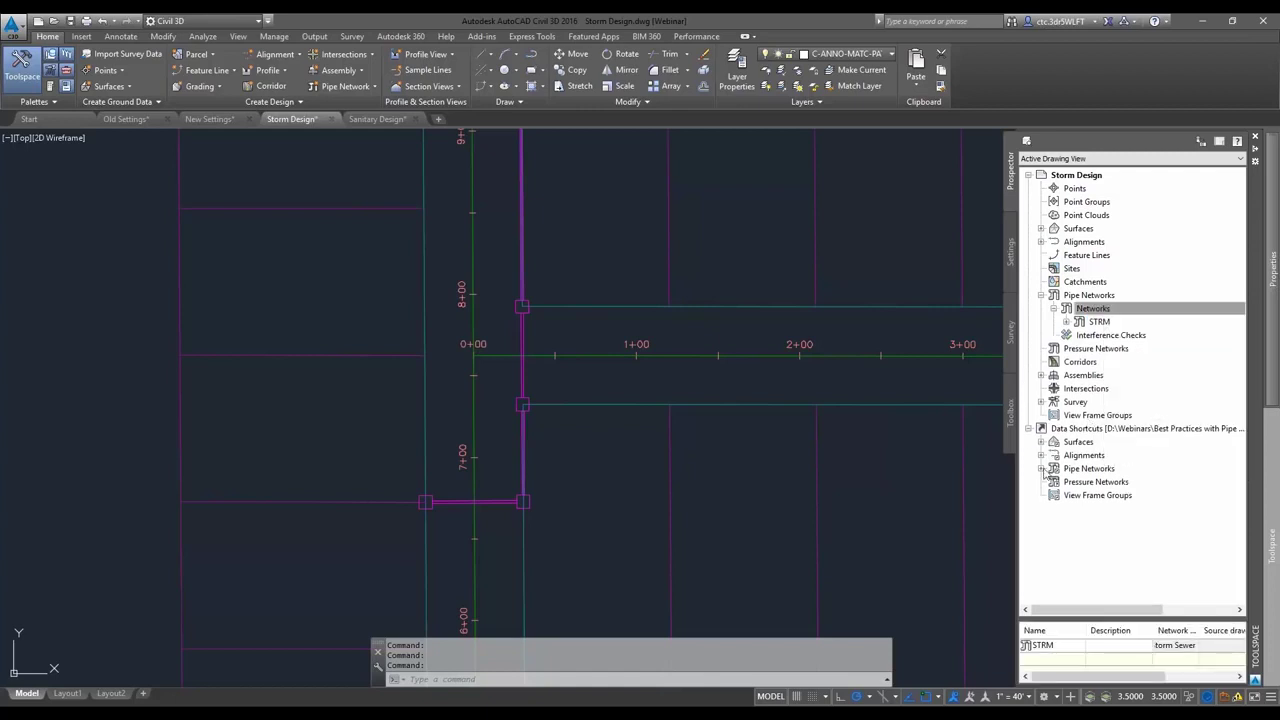
left_click(1041, 468)
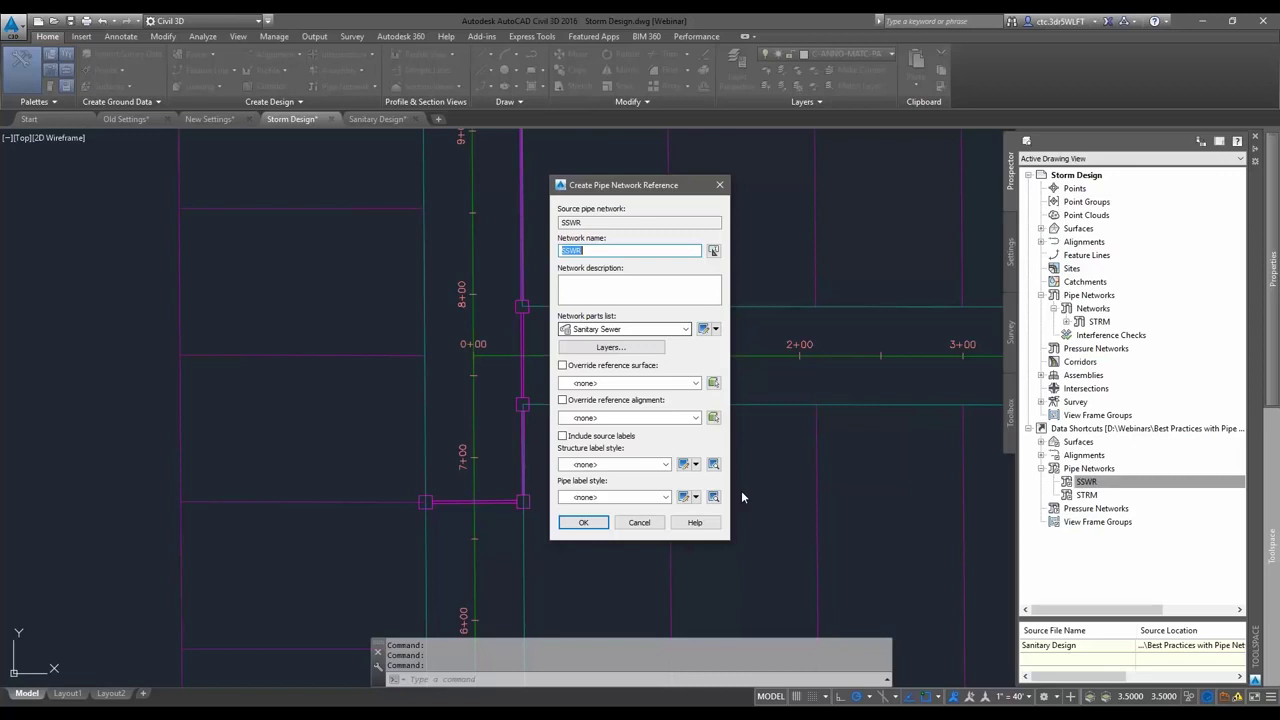
Accept the SSWR pipe network reference and synchronize the data-shortcut references
key("Escape")
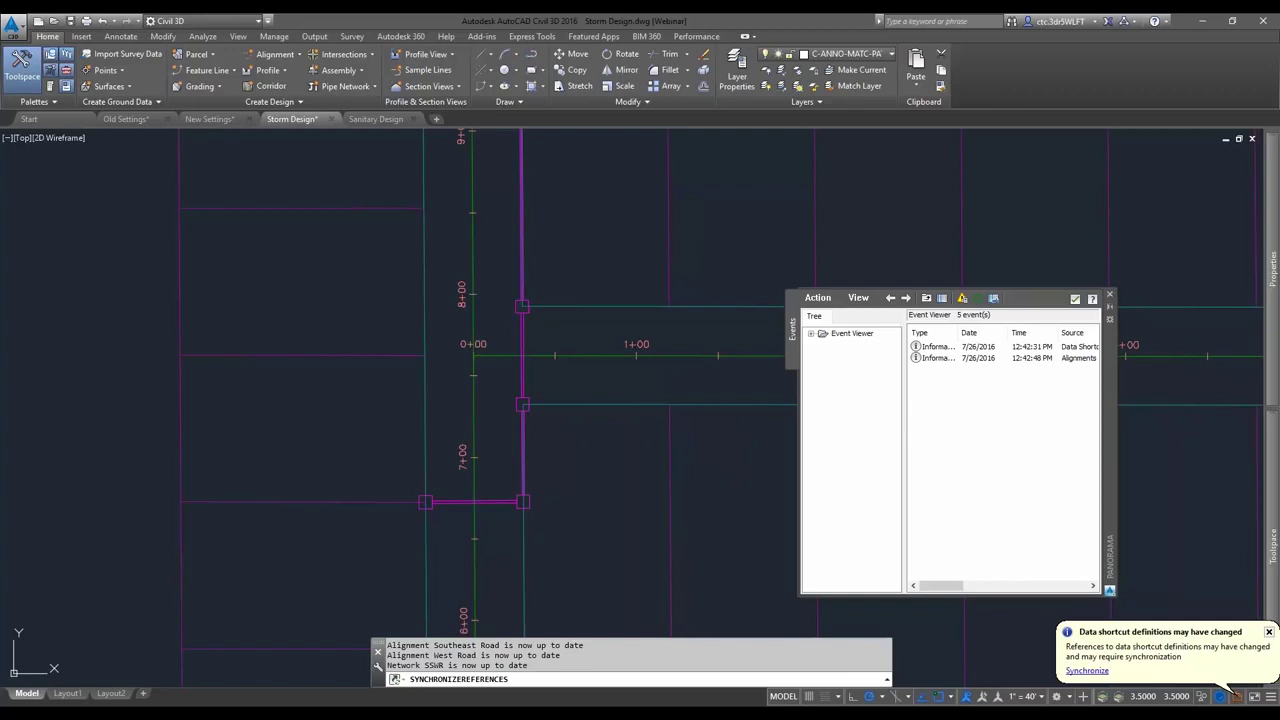
Close the Event Viewer and synchronization notice, and cancel the stray window selection
left_click(1109, 294)
left_click(1160, 319)
key("Escape")
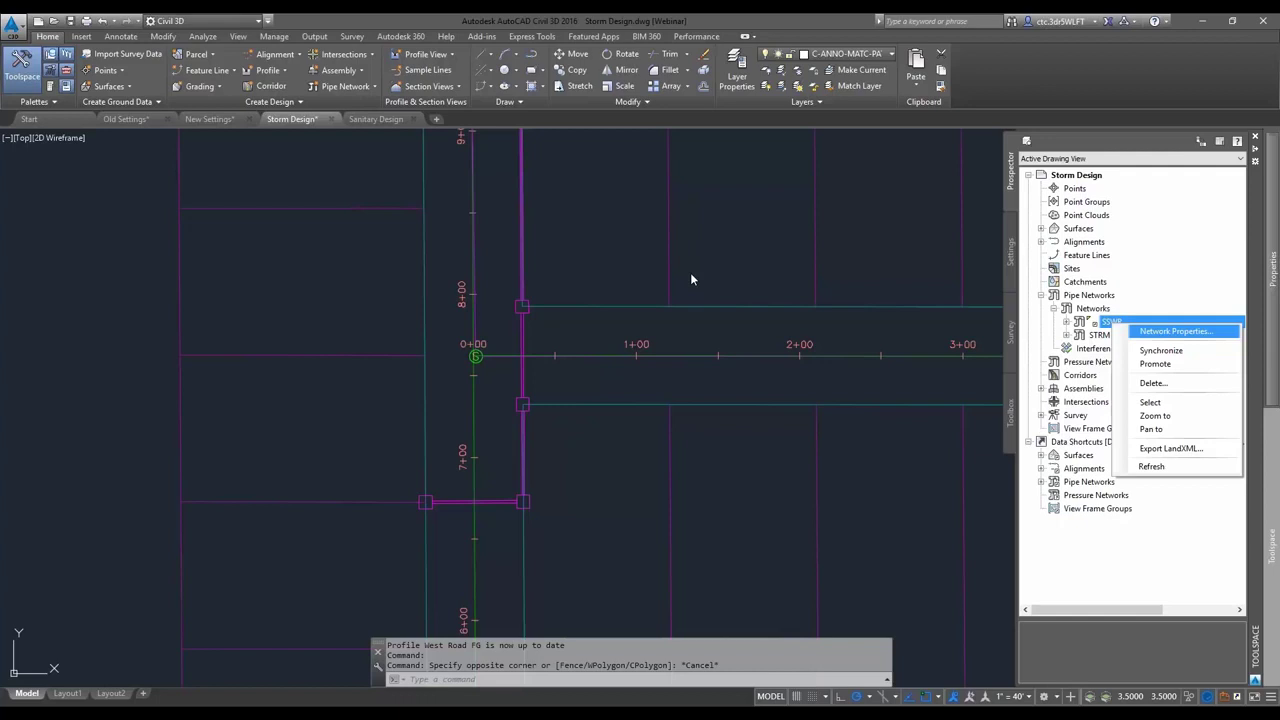
Change the SSWR network's name to SANITARY on the Information tab of Network Properties
key("Return")
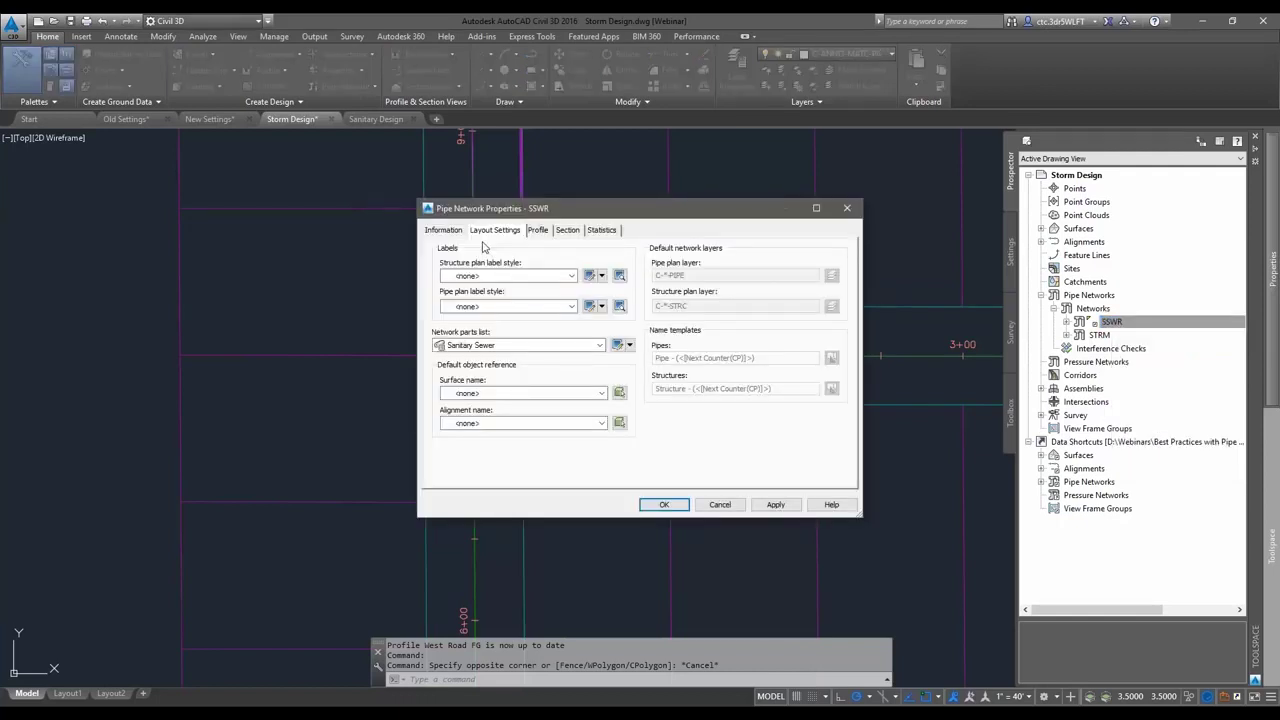
left_click(443, 230)
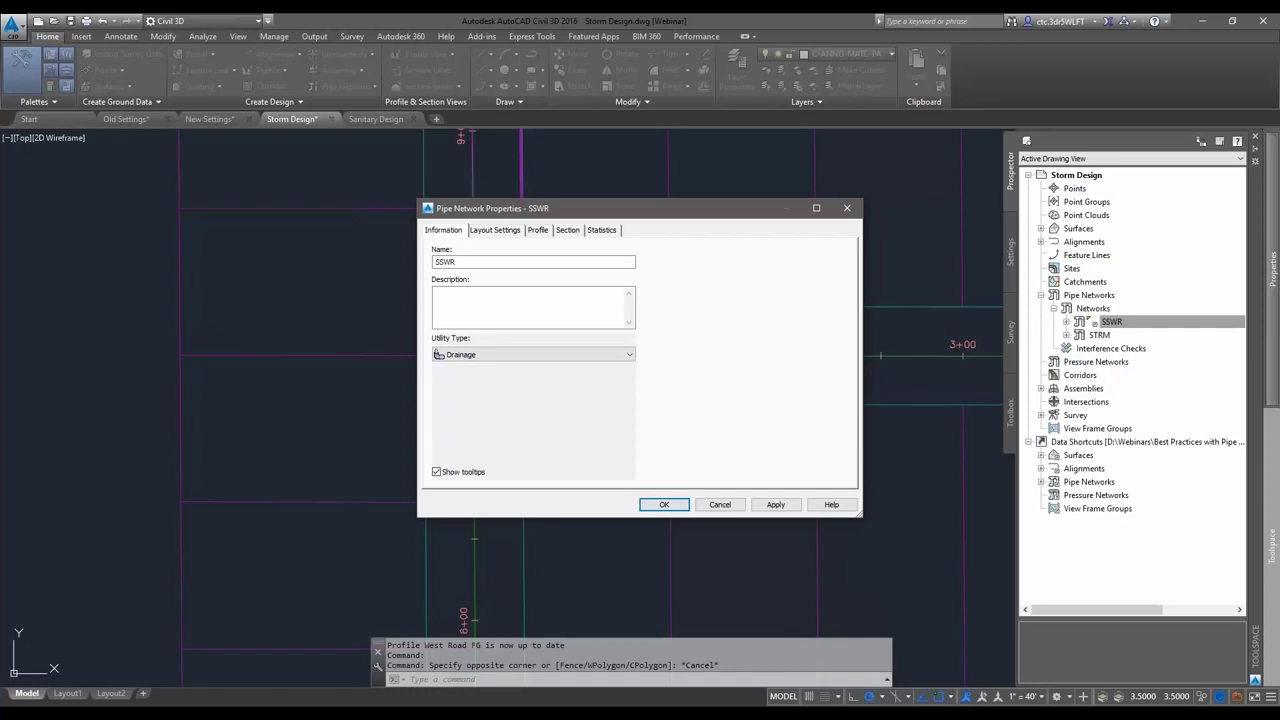
type("SANI")
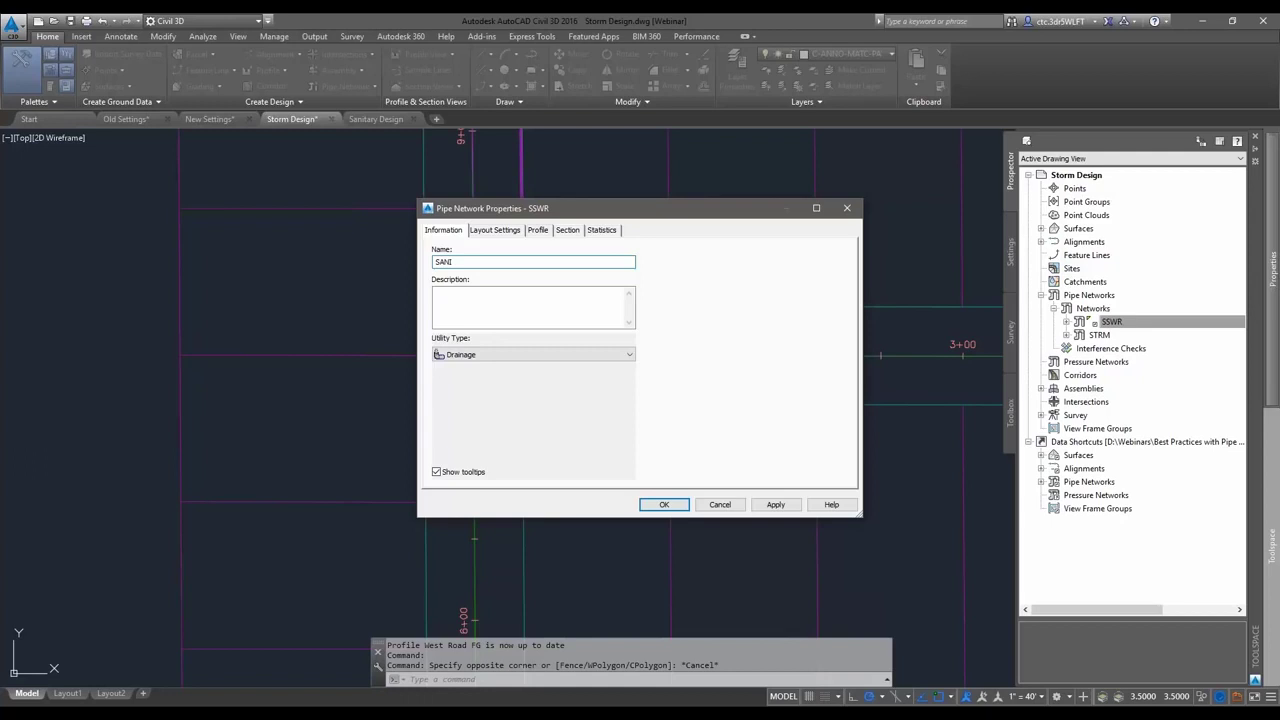
key("Return")
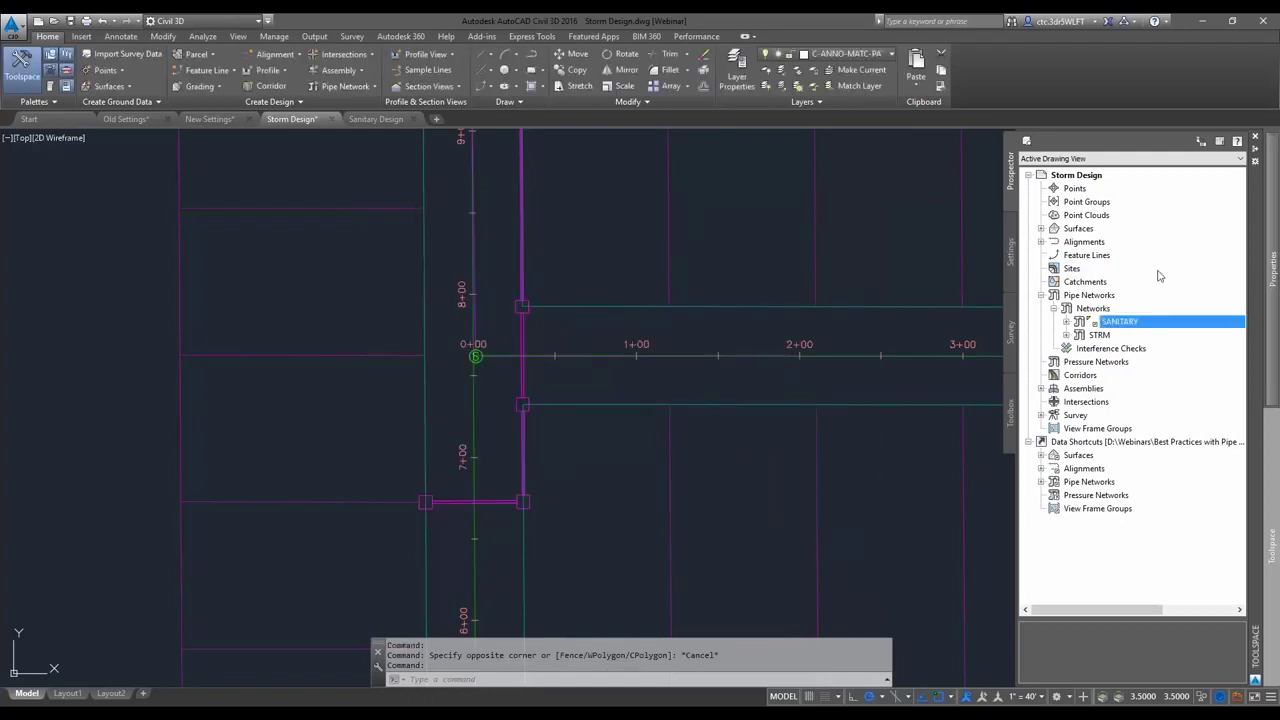
Select the sanitary pipe, regenerate all viewports with REA, then clear the selection
double_click(990, 355)
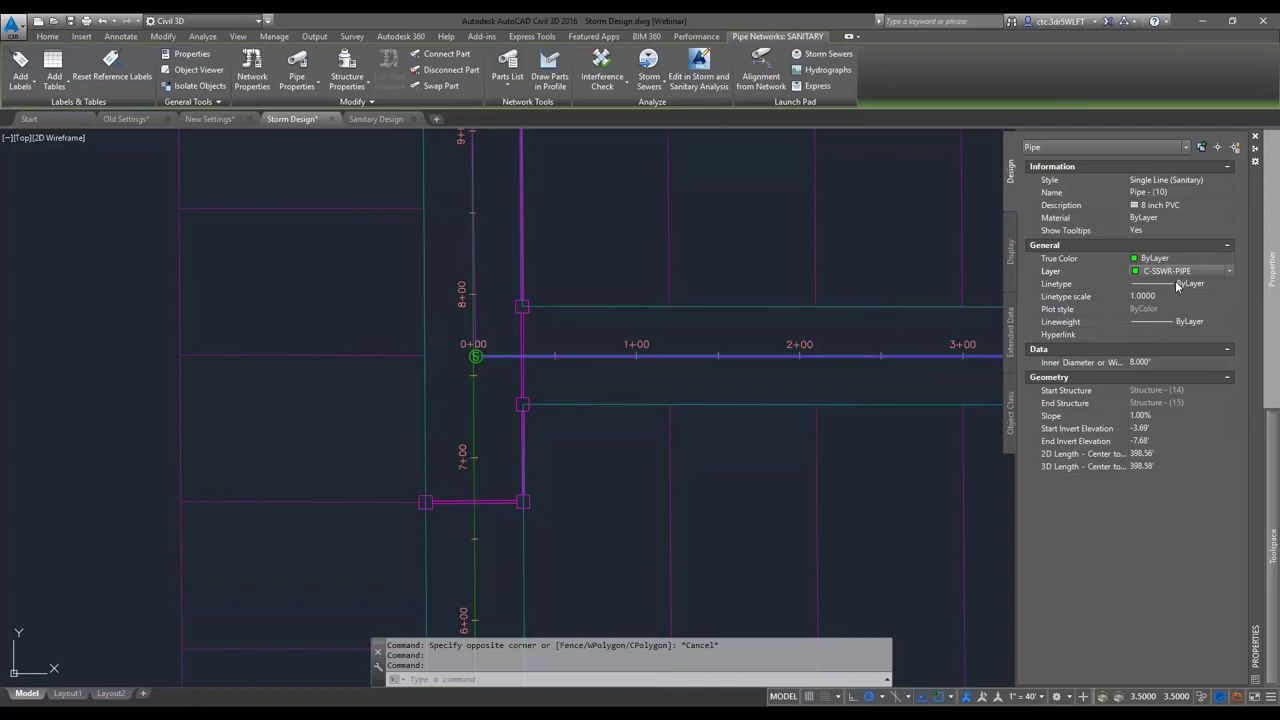
type("REA")
key("Return")
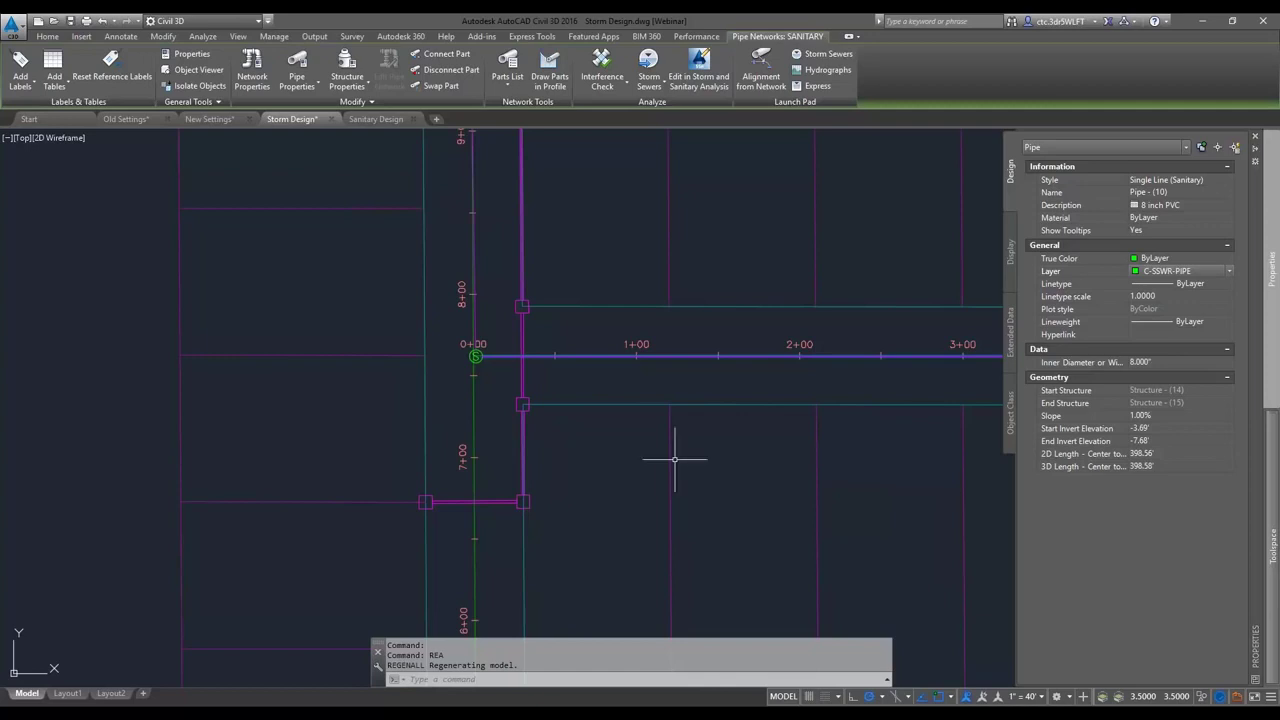
key("Escape")
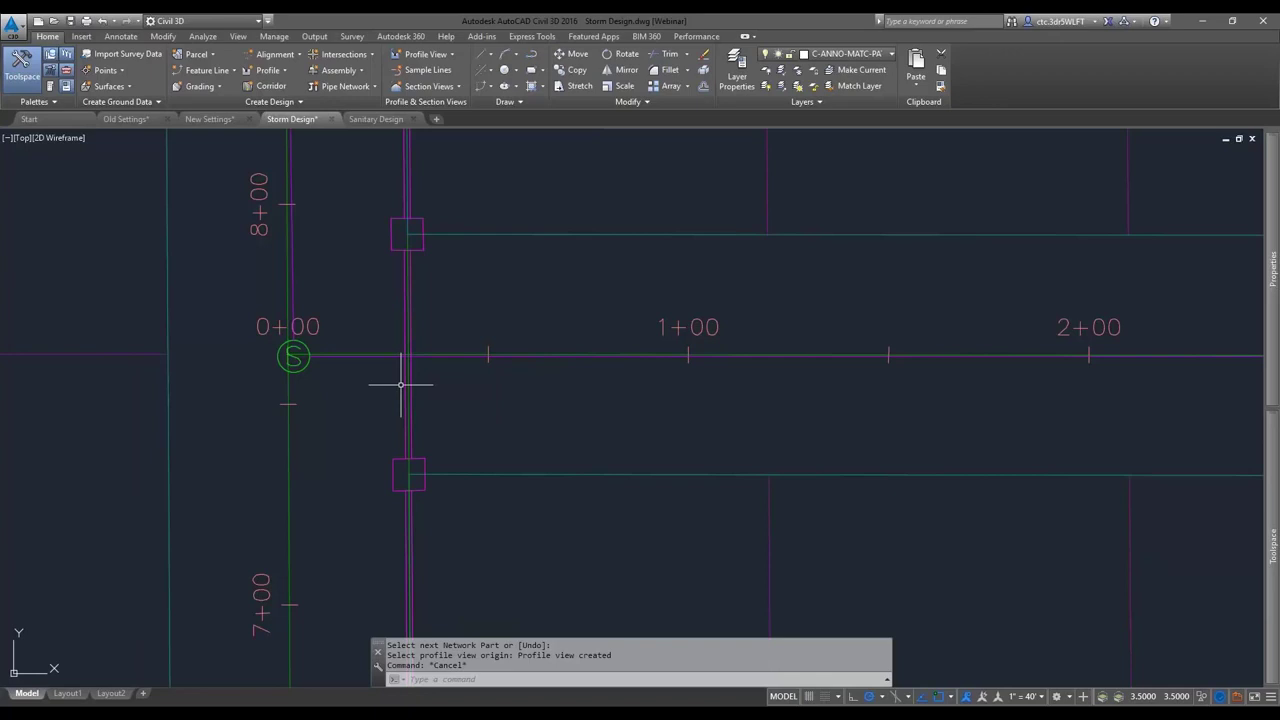
Draw the horizontal sanitary pipe (10) in the storm profile view using Draw Parts in Profile View
left_click(520, 356)
right_click(565, 414)
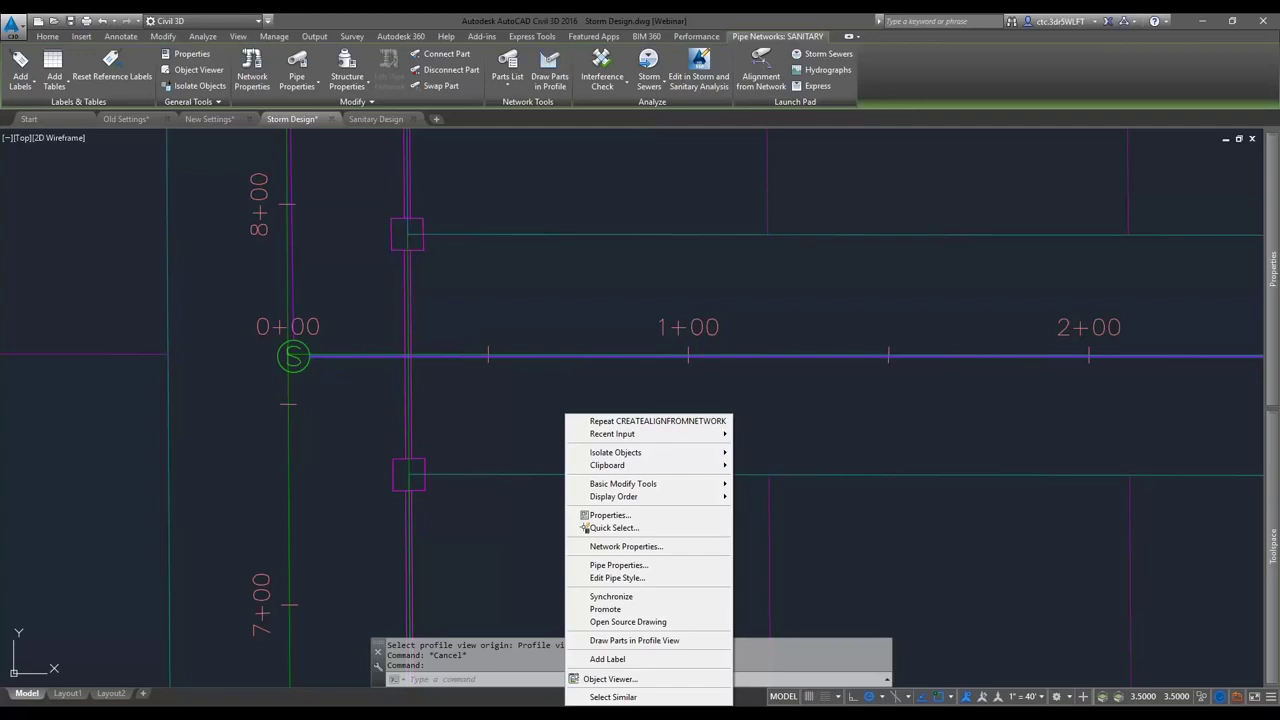
left_click(634, 640)
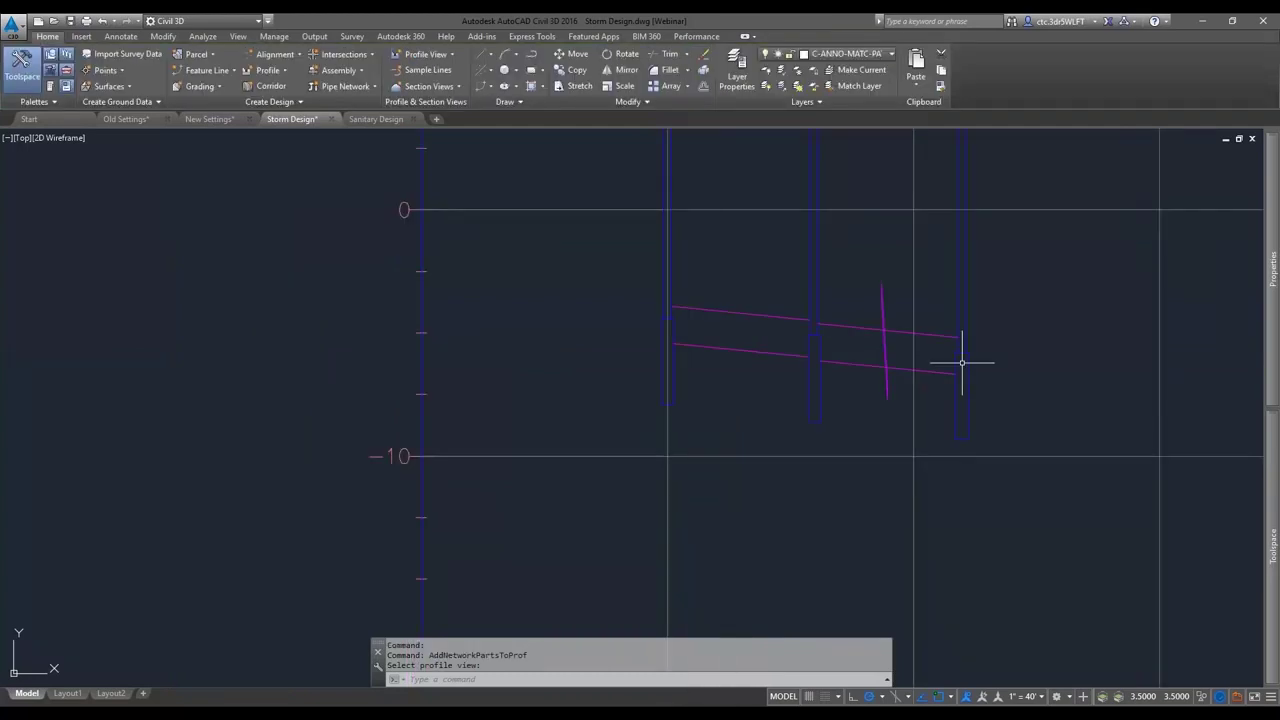
key("Escape")
scroll(922, 300, "up", 2)
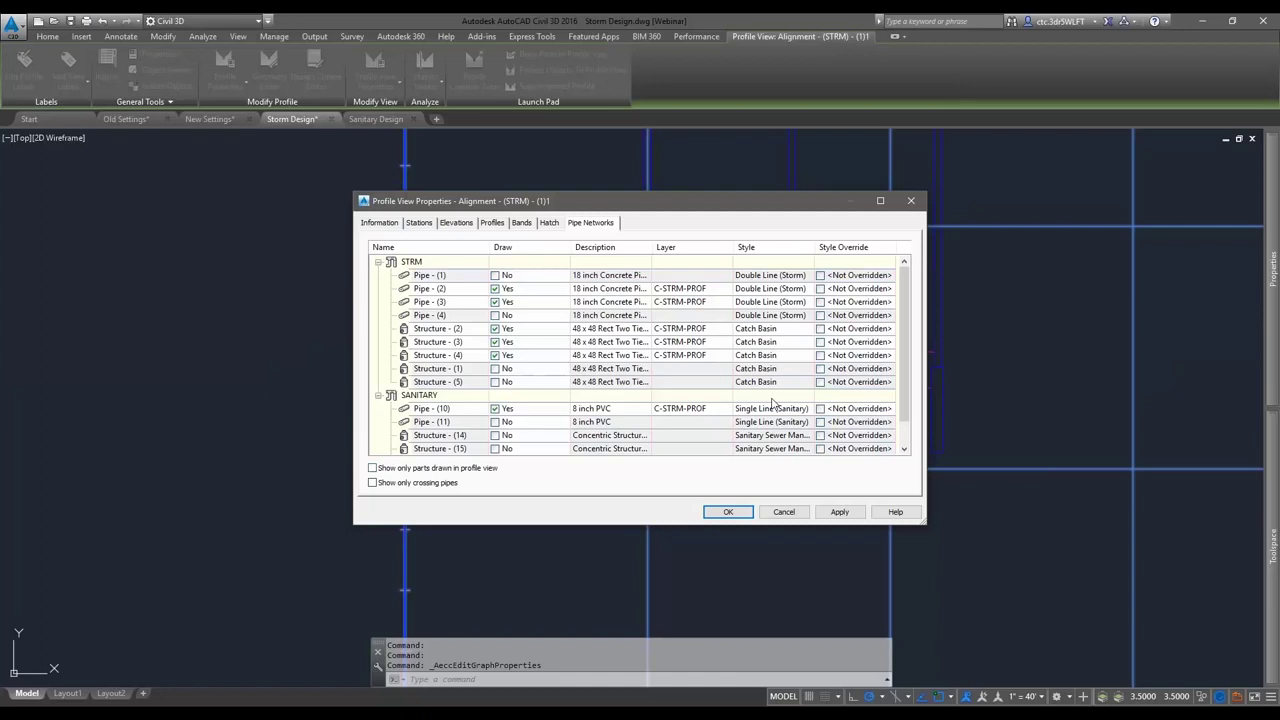
List only parts drawn in the storm profile view, set Crossing style's view direction to Profile
left_click(372, 467)
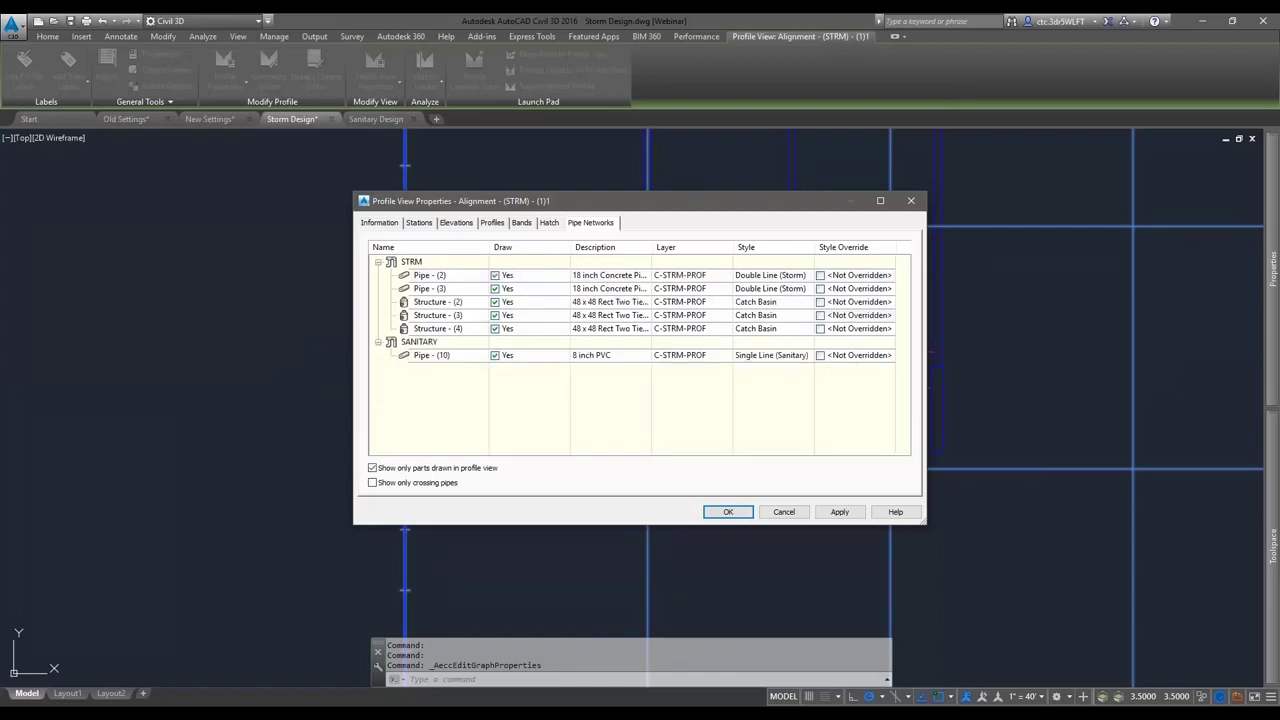
left_click(771, 354)
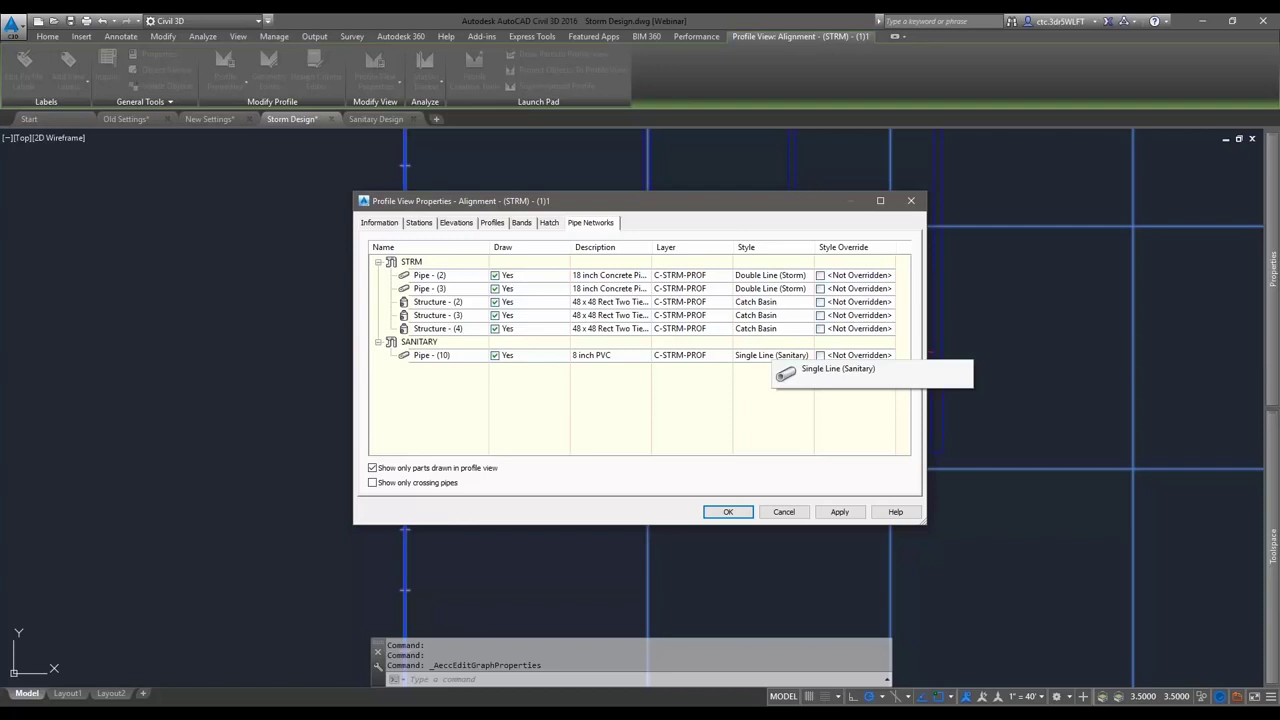
left_click(500, 256)
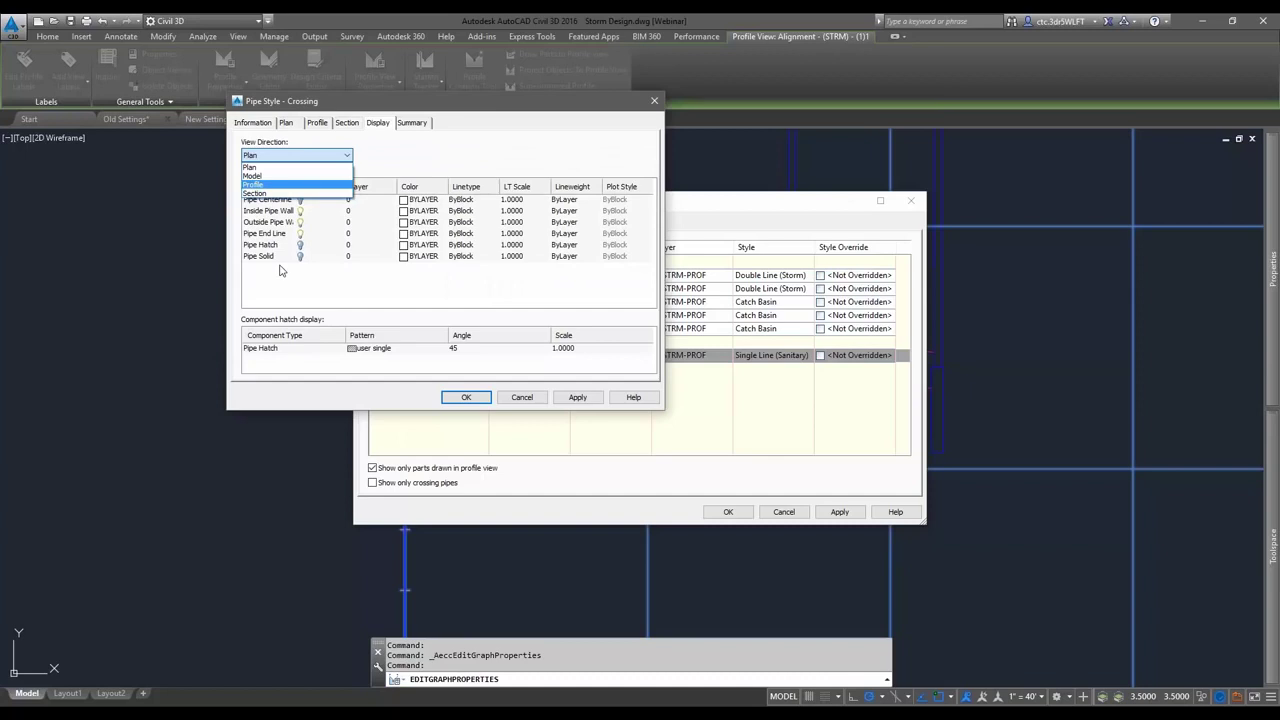
left_click(253, 184)
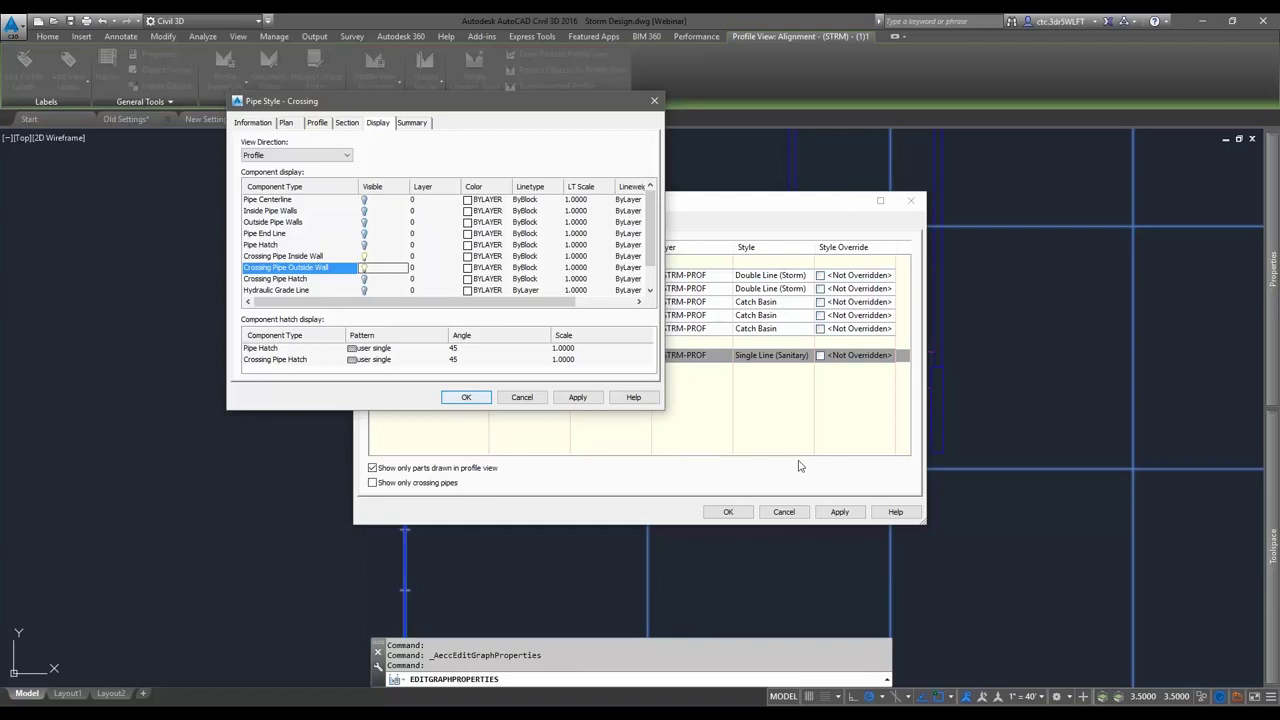
key("Return")
key("Return")
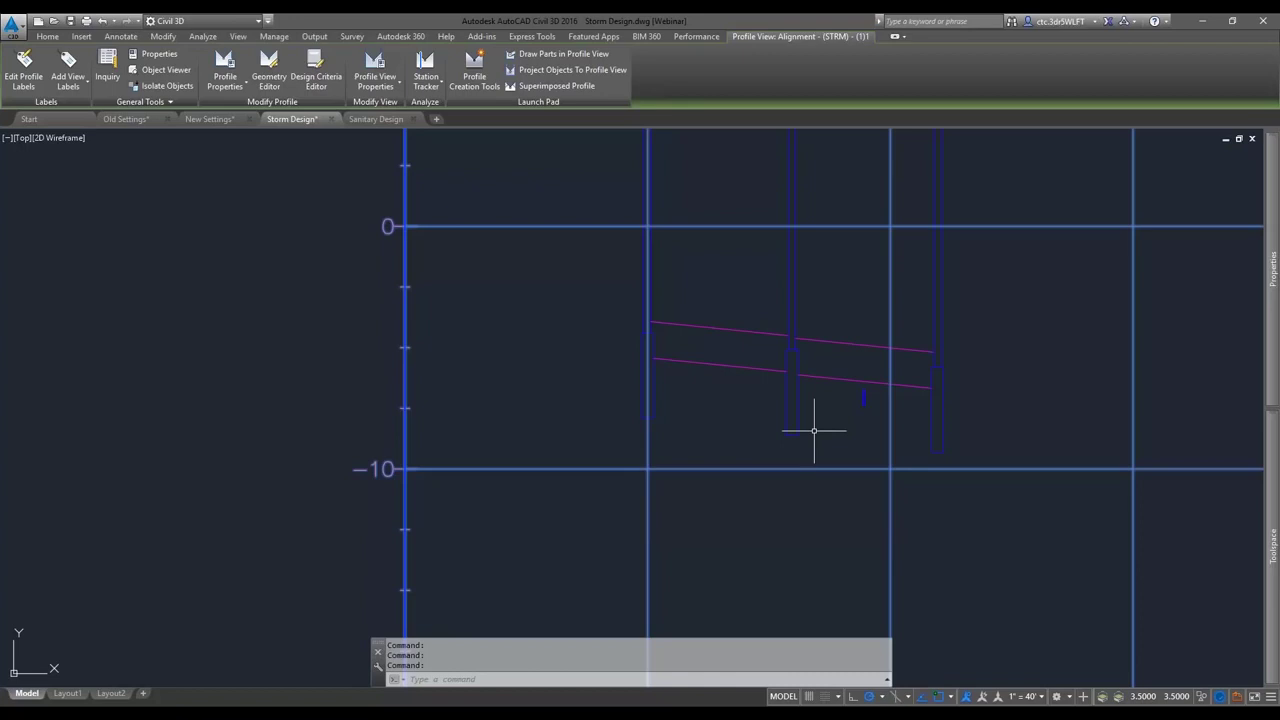
key("Escape")
key("Escape")
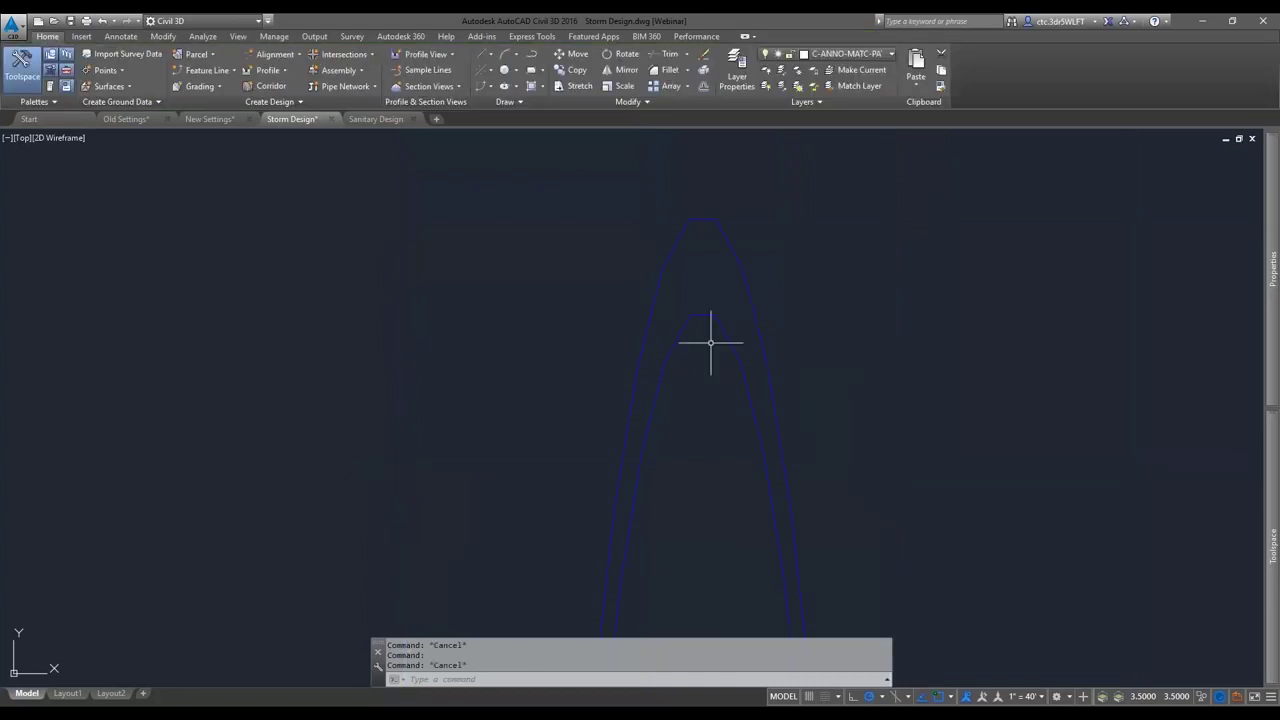
left_click(868, 393)
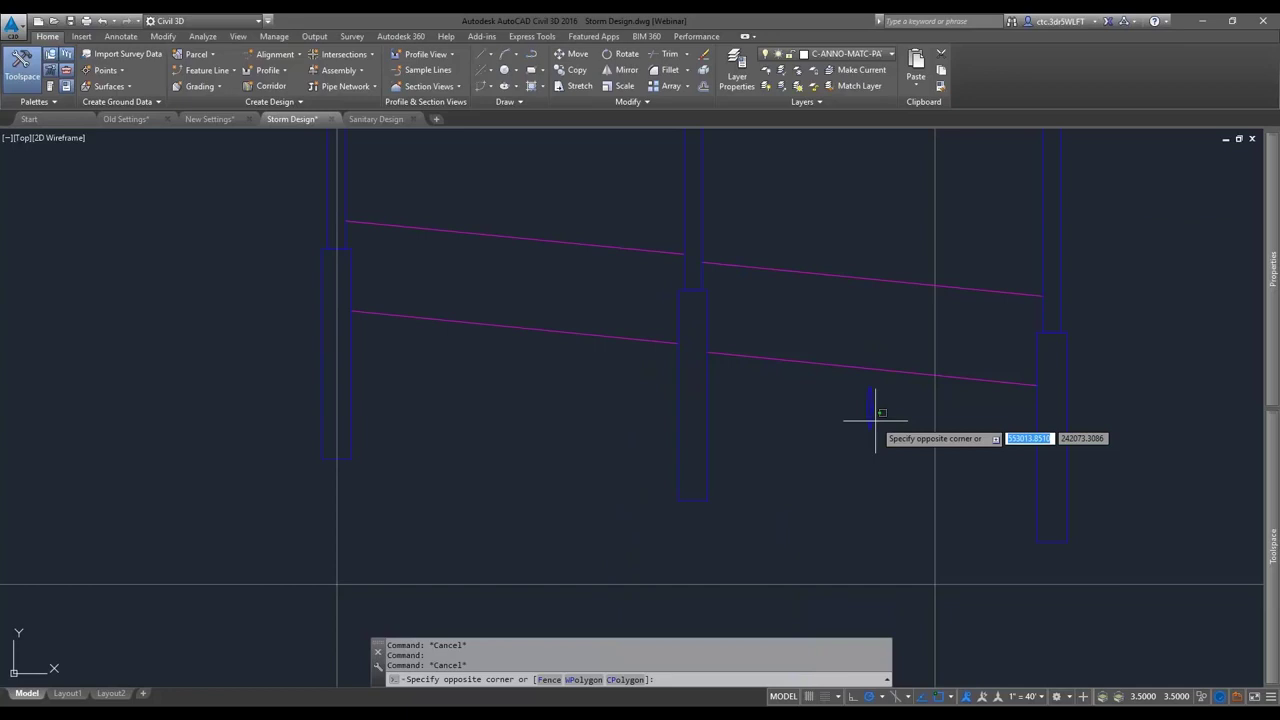
left_click(877, 460)
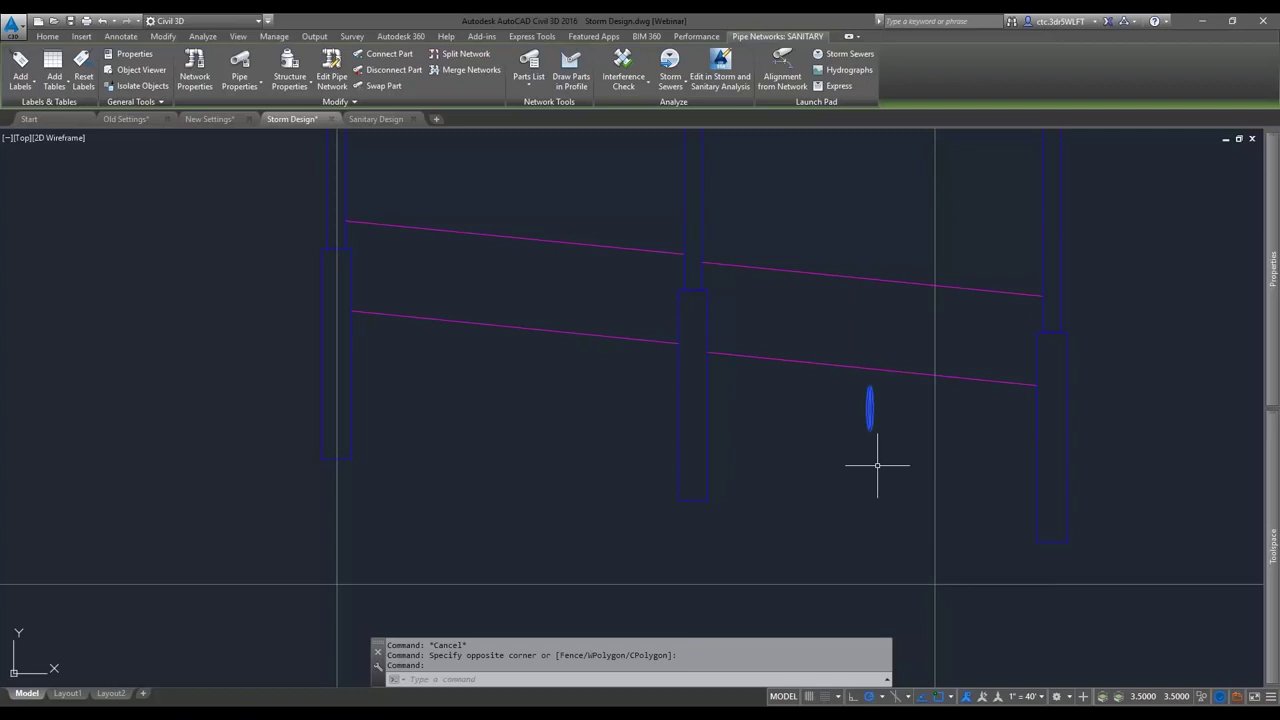
key("Escape")
middle_click_drag(877, 465, 837, 530)
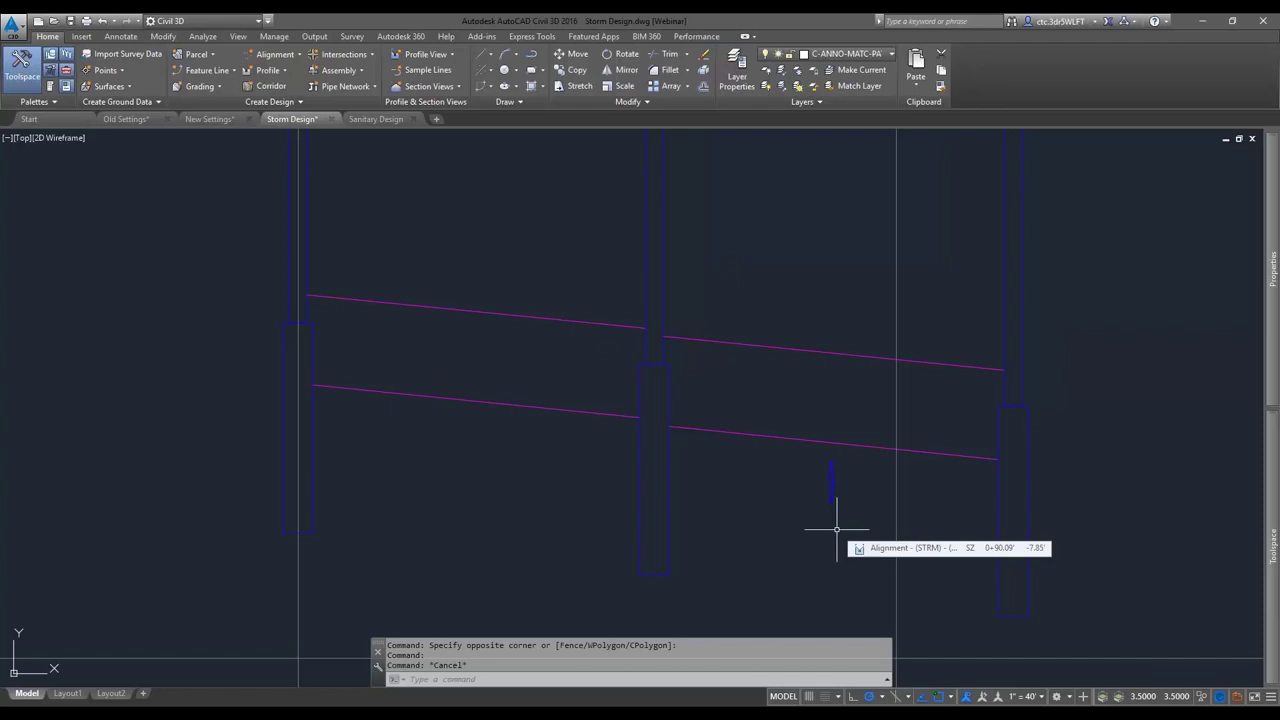
left_click(837, 530)
middle_click_drag(837, 530, 794, 527)
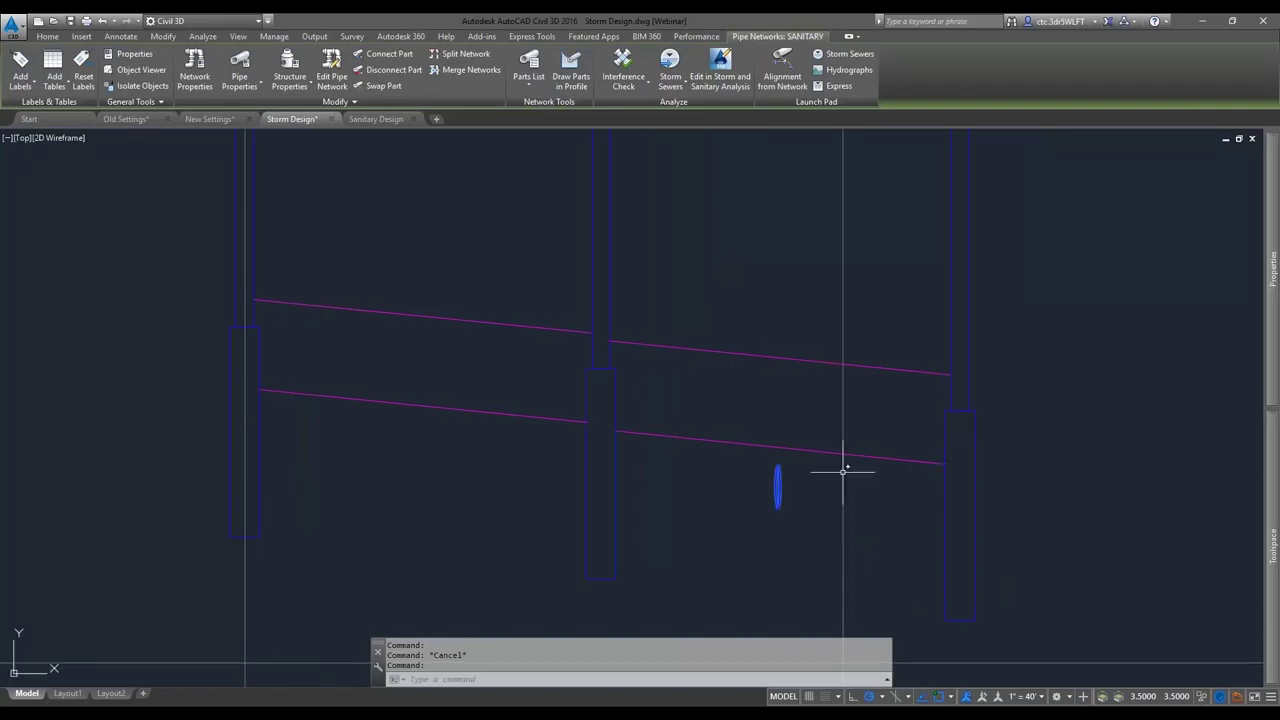
scroll(843, 470, "up", 3)
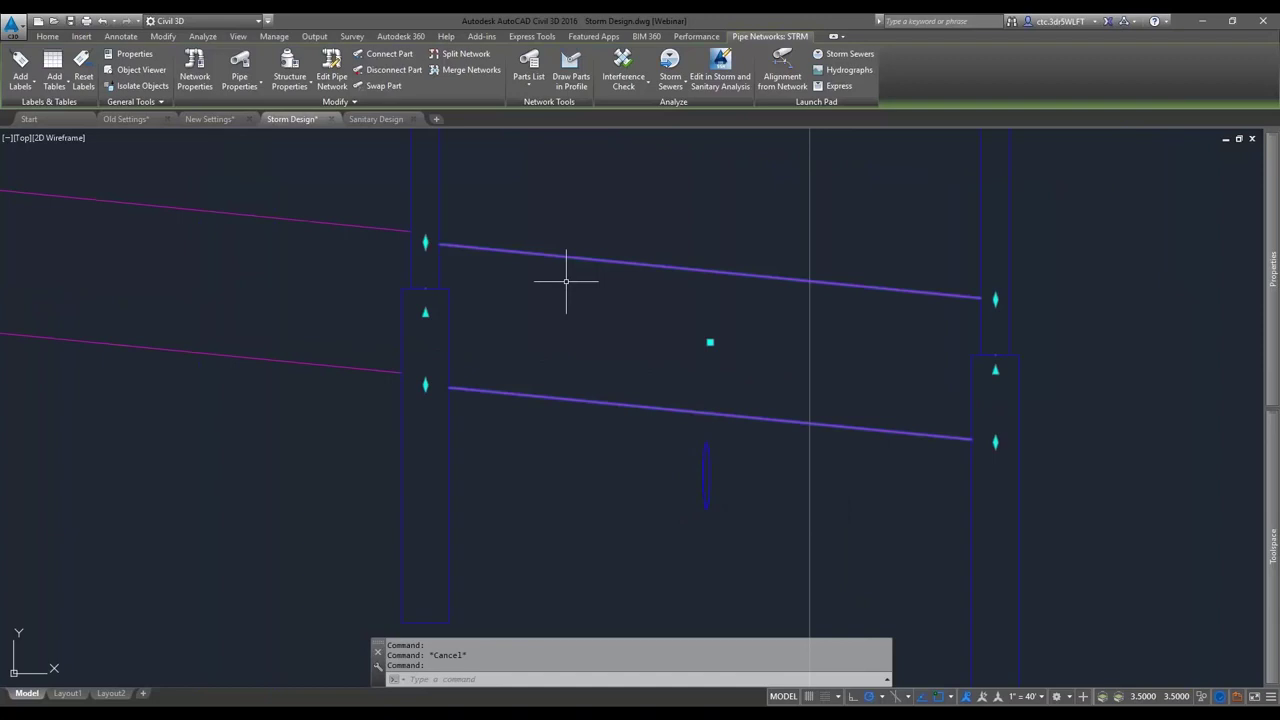
scroll(566, 370, "down", 3)
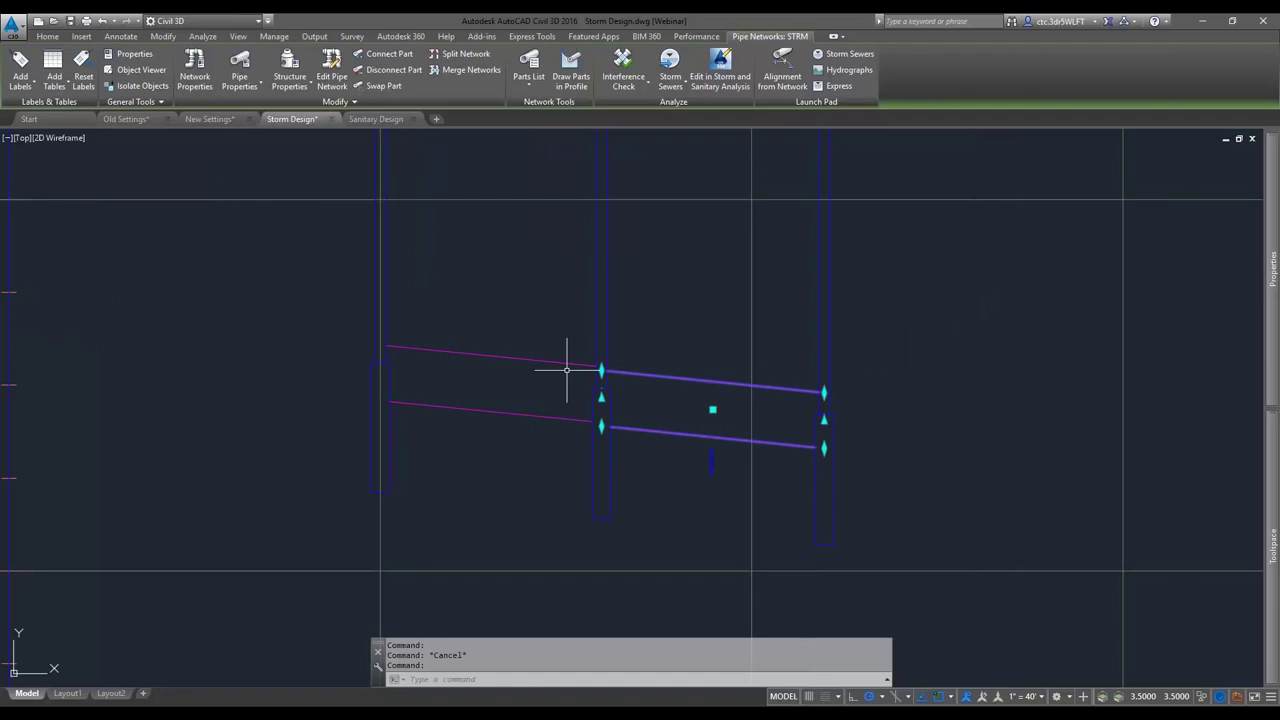
scroll(640, 420, "up", 2)
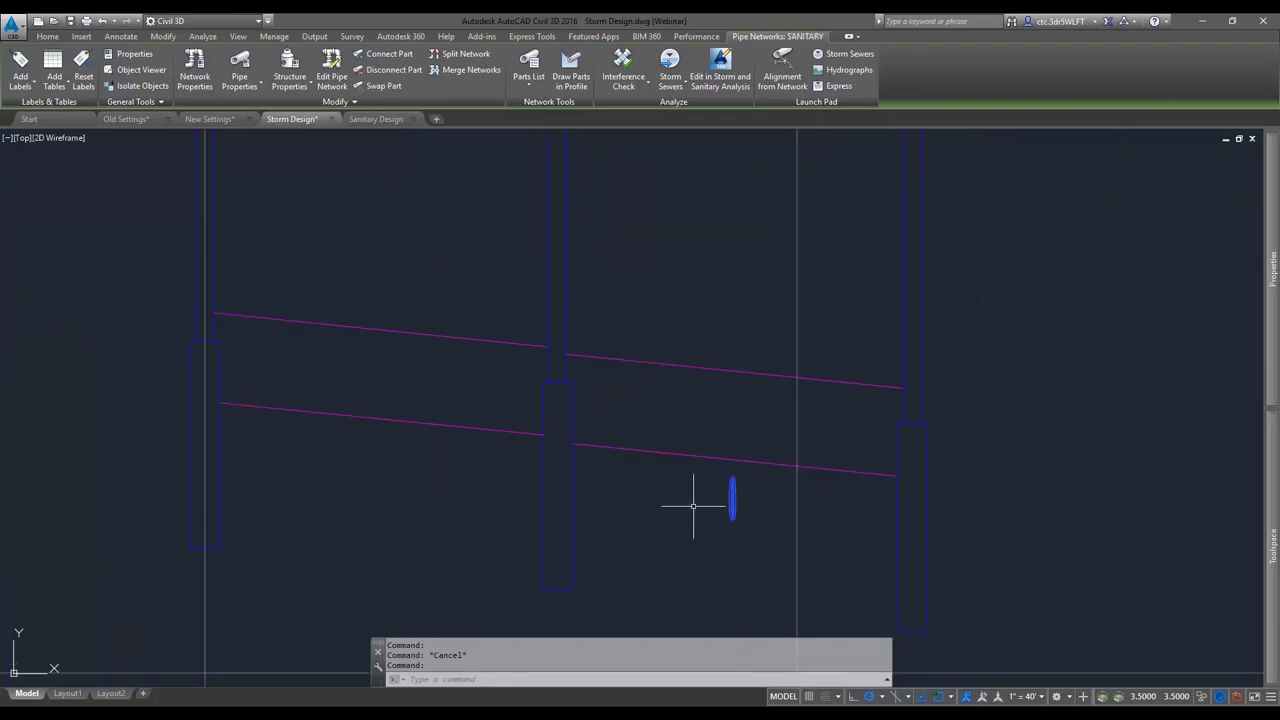
key("Escape")
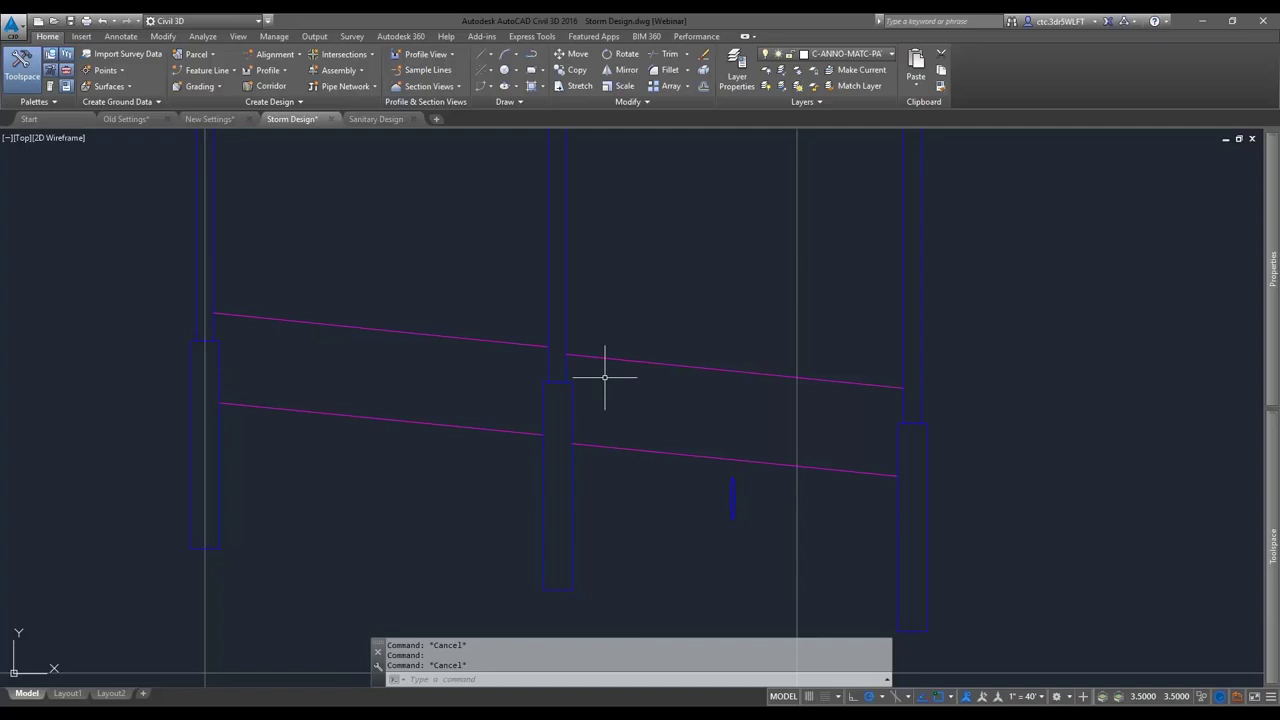
scroll(808, 389, "down", 3)
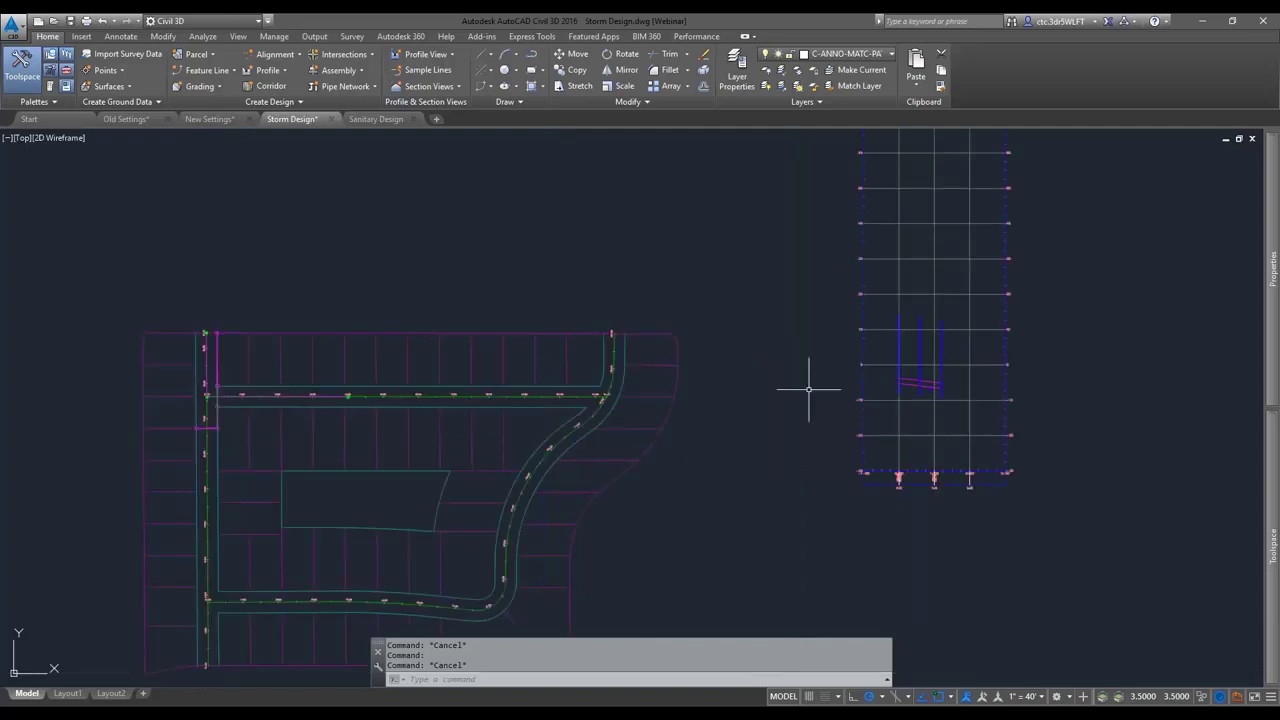
Pan the plan around station 0+00, then advance PowerPoint to the Thank You For Attending slide
scroll(233, 409, "up", 7)
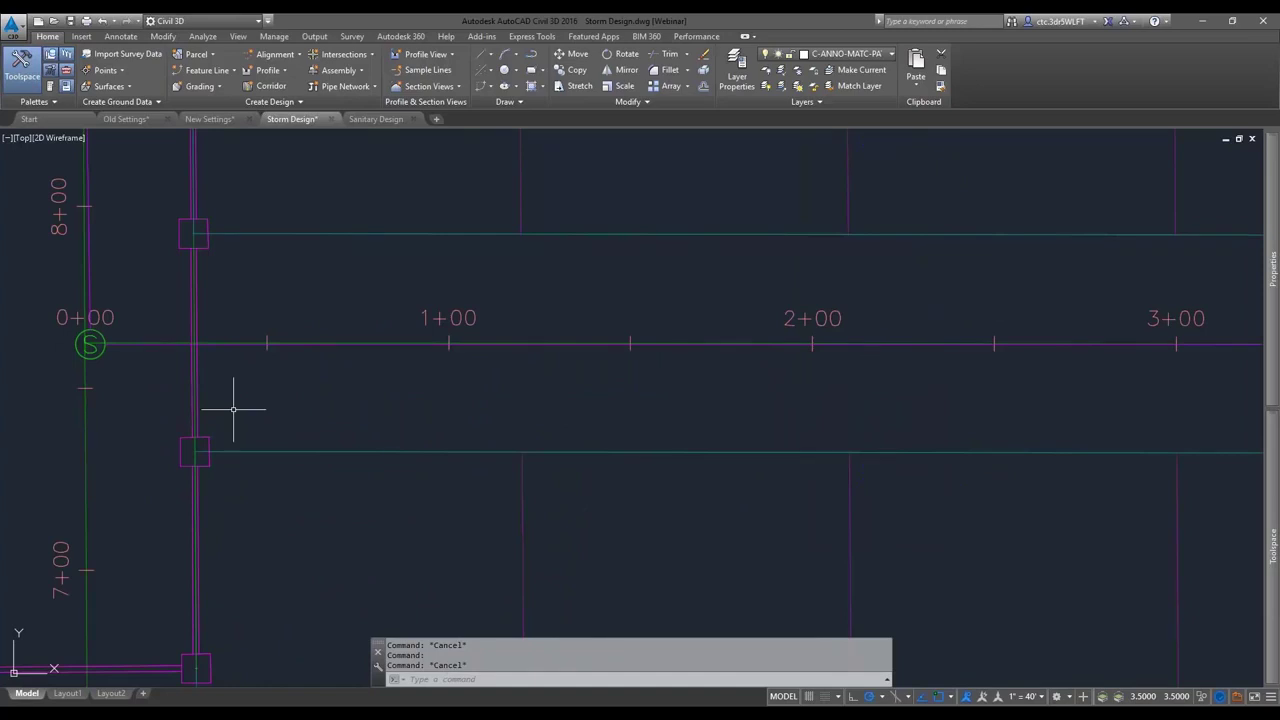
middle_click_drag(233, 409, 340, 355)
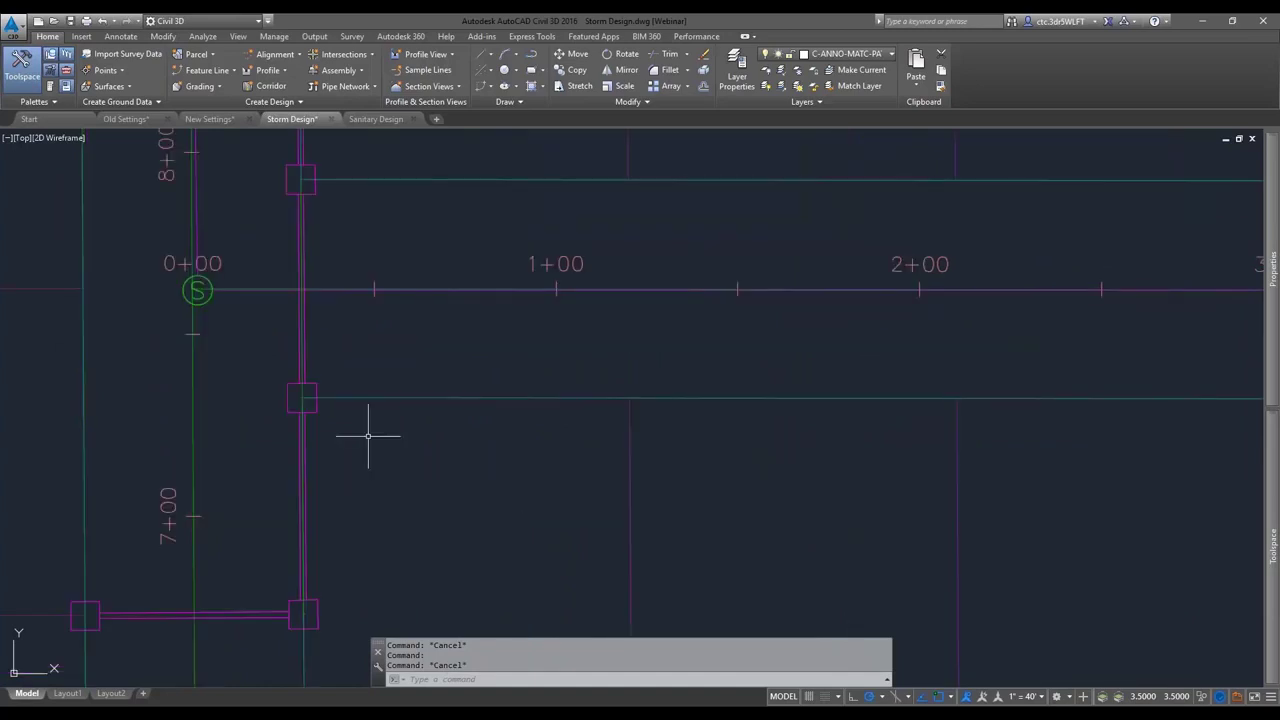
scroll(590, 450, "down", 6)
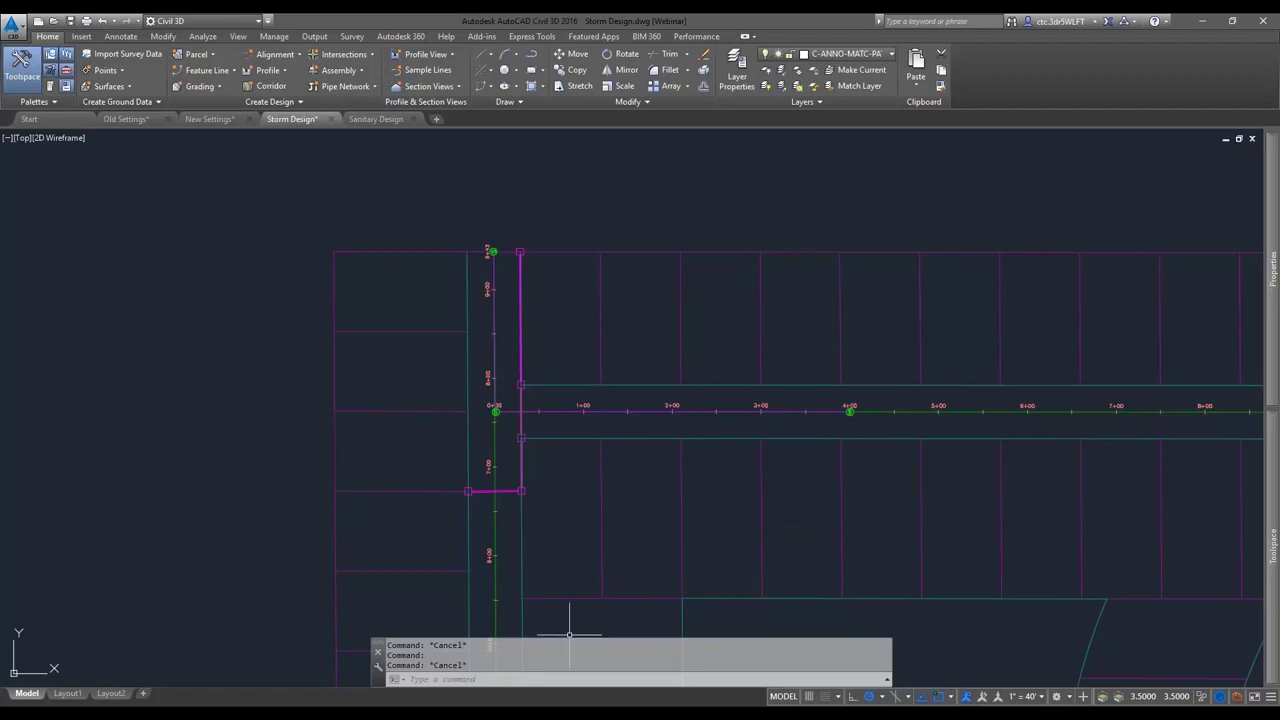
key("alt+Tab")
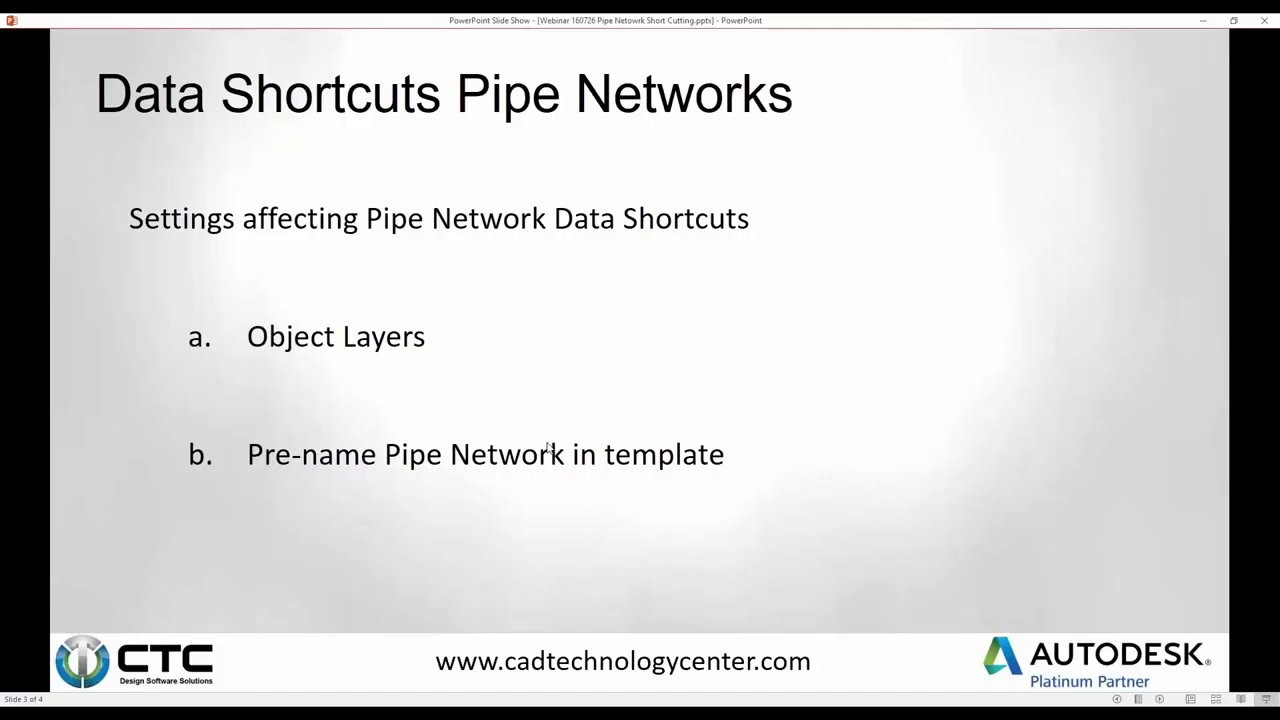
key("Right")
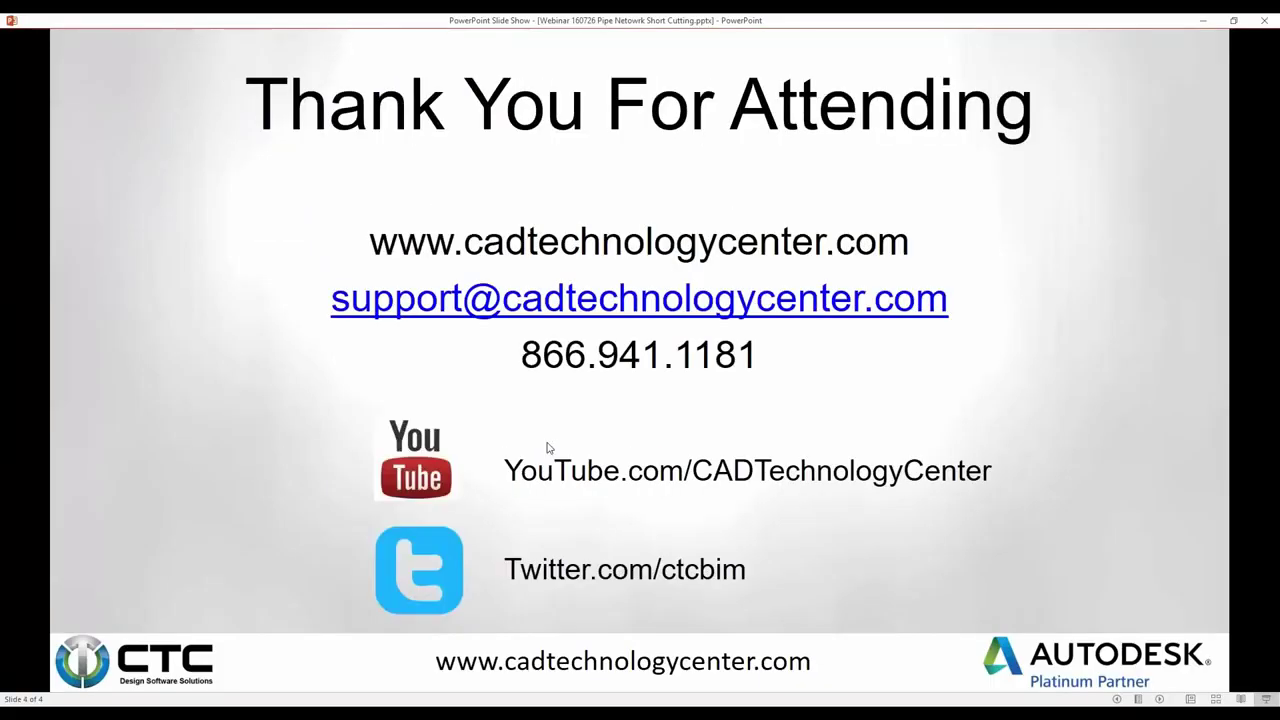